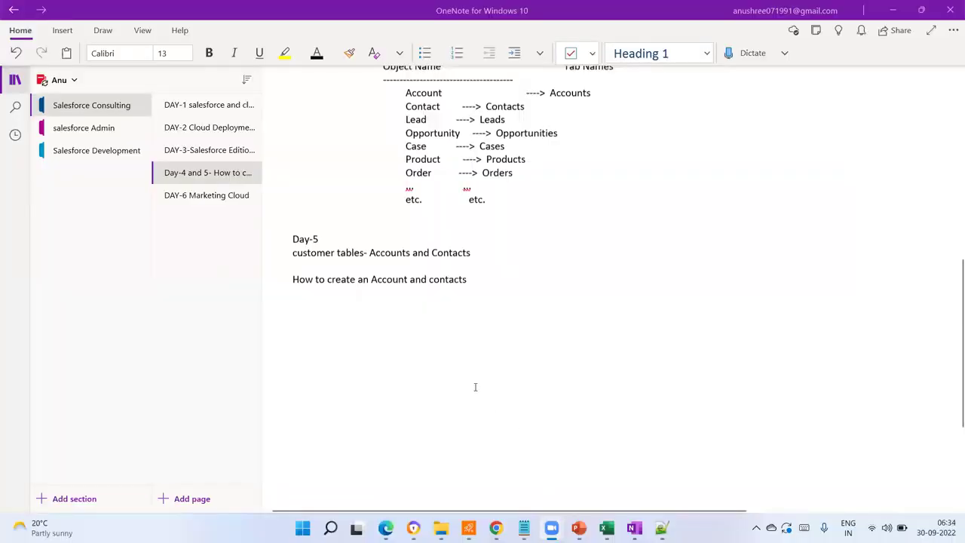
- Scroll through the OneNote notes on Salesforce tab names, then switch to the Chrome window showing Zoom
scroll(463, 394, "up", 2)
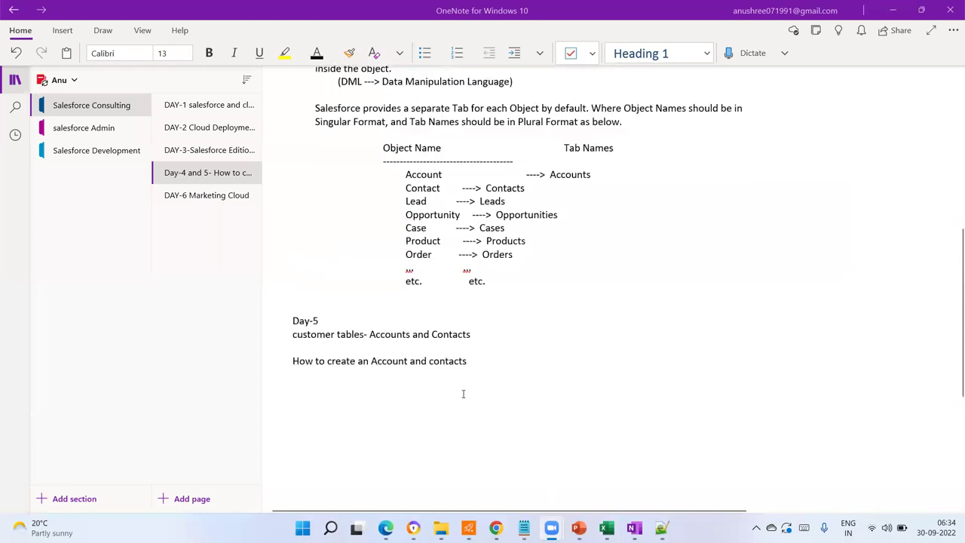
scroll(473, 383, "down", 2)
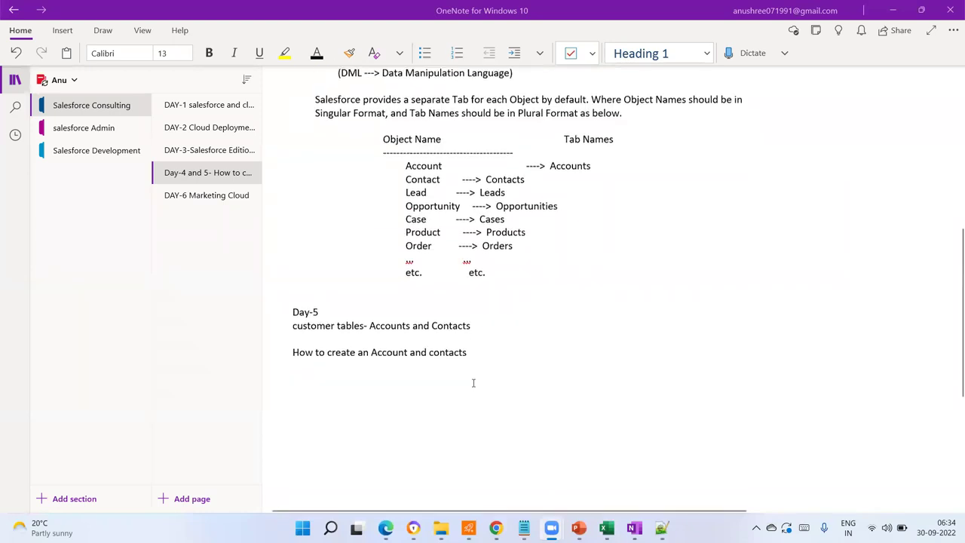
scroll(473, 383, "up", 12)
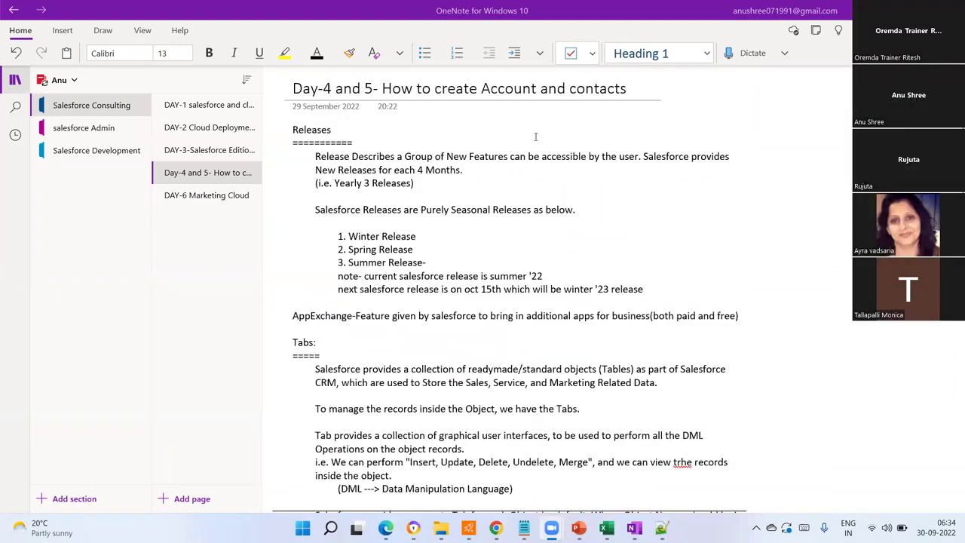
scroll(480, 359, "down", 3)
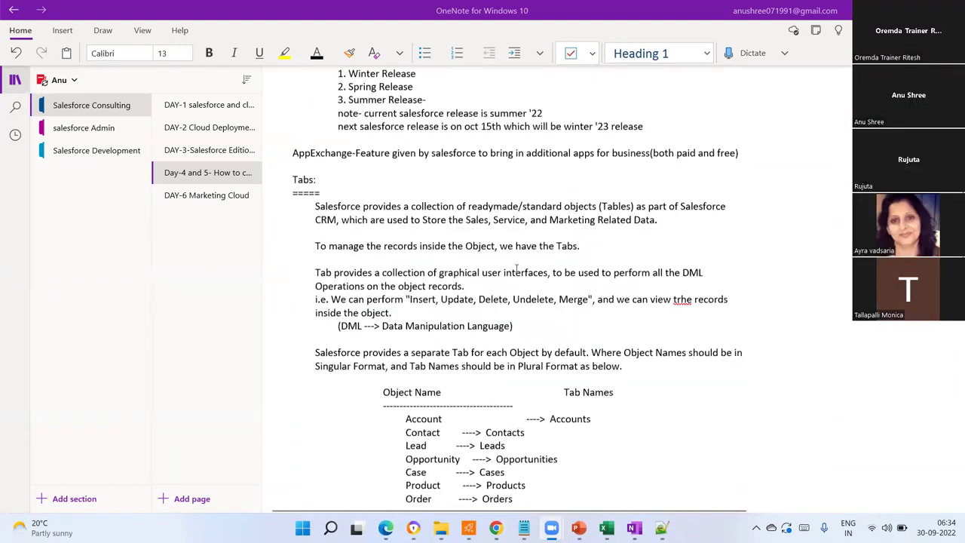
scroll(564, 339, "down", 8)
scroll(564, 338, "down", 2)
scroll(564, 338, "up", 3)
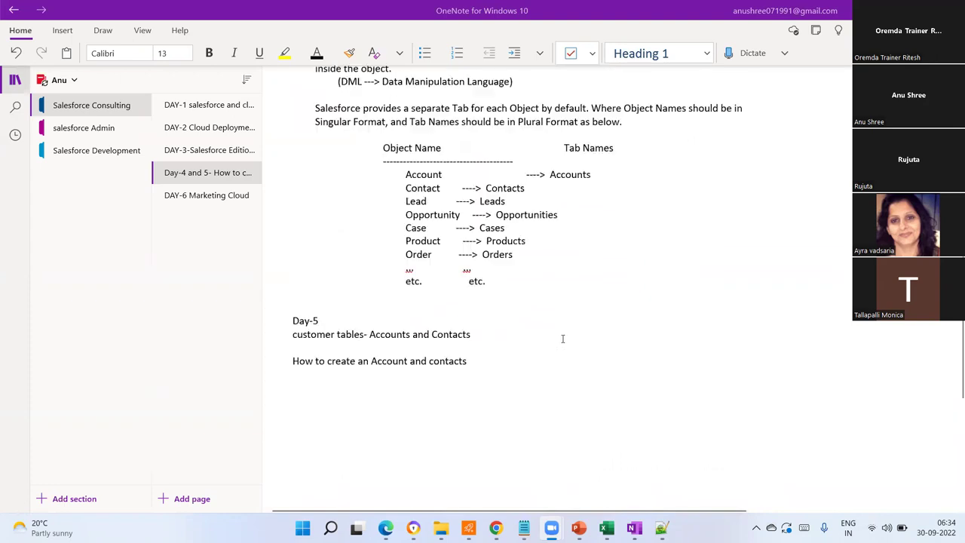
scroll(533, 325, "up", 2)
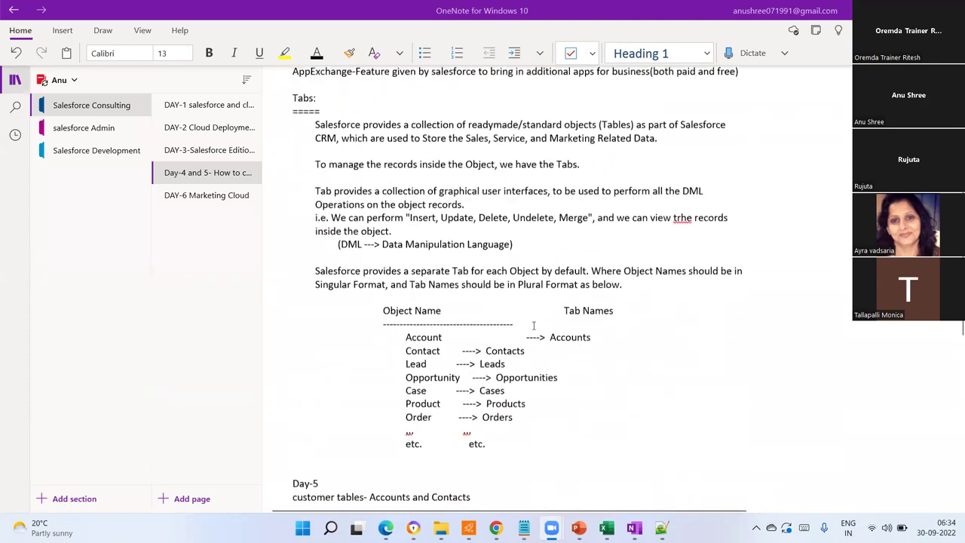
scroll(532, 324, "down", 1)
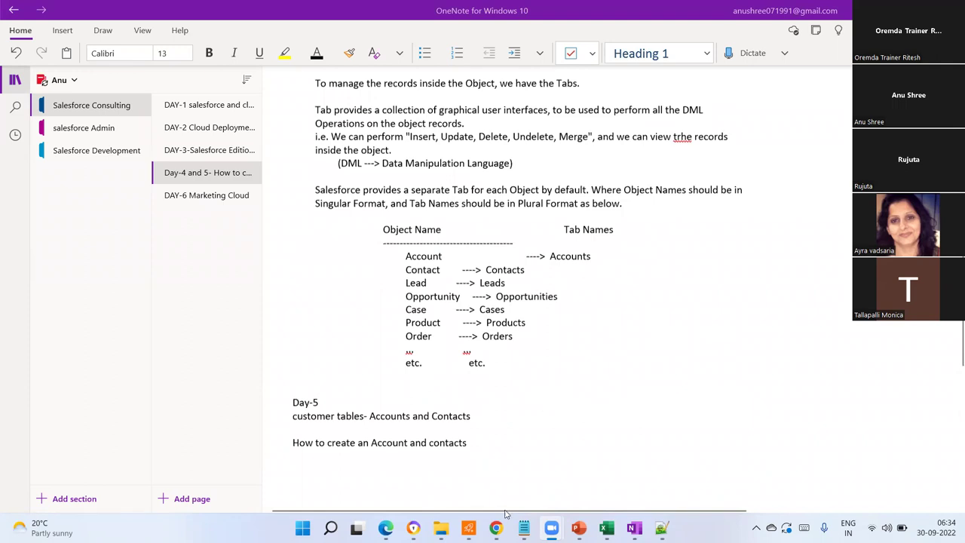
mouse_move(505, 518)
left_click(495, 471)
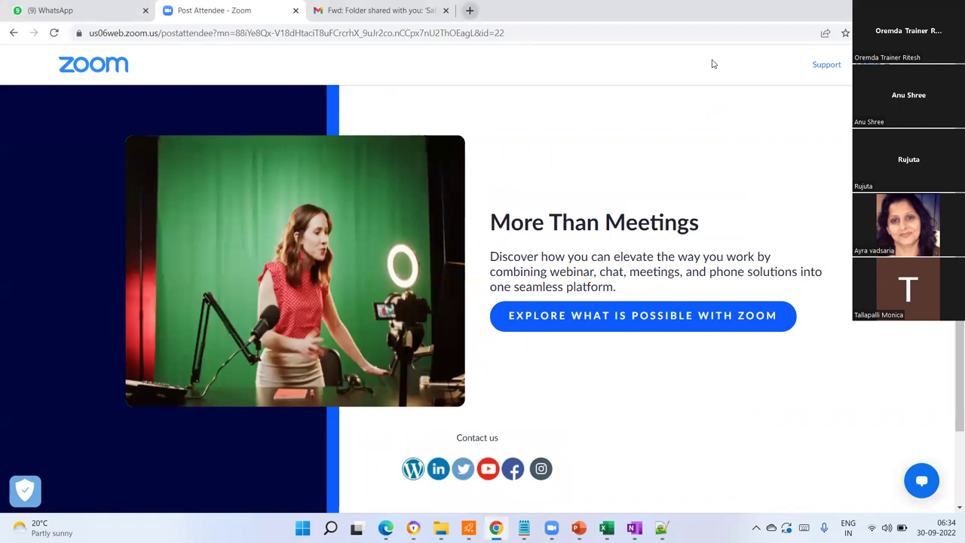
- Open a new Chrome tab and go to login.salesforce.com
key("ctrl+t")
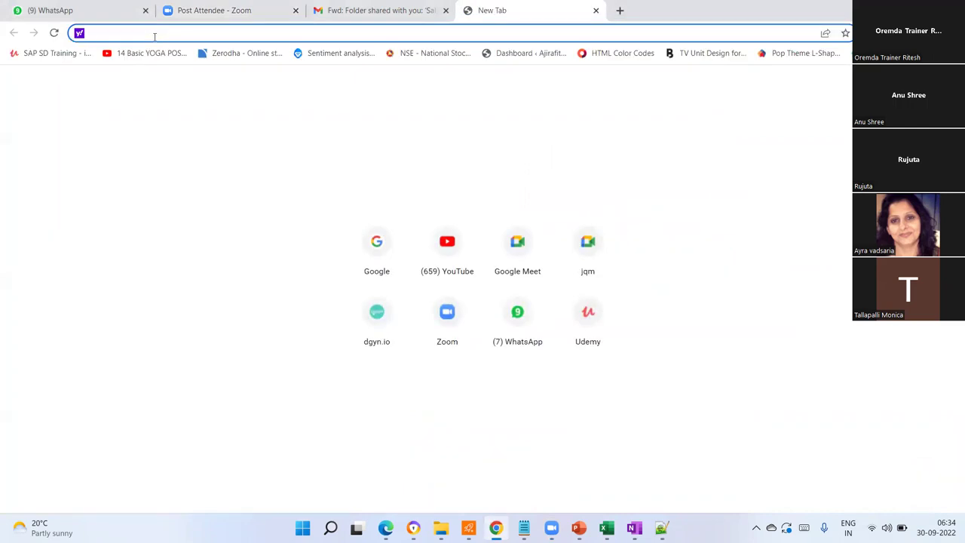
type("login")
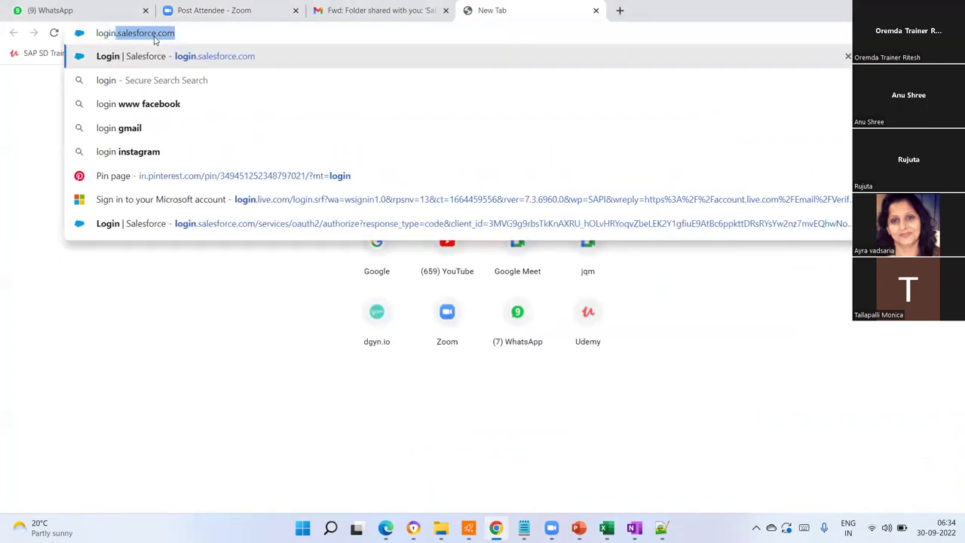
type(".salesforce")
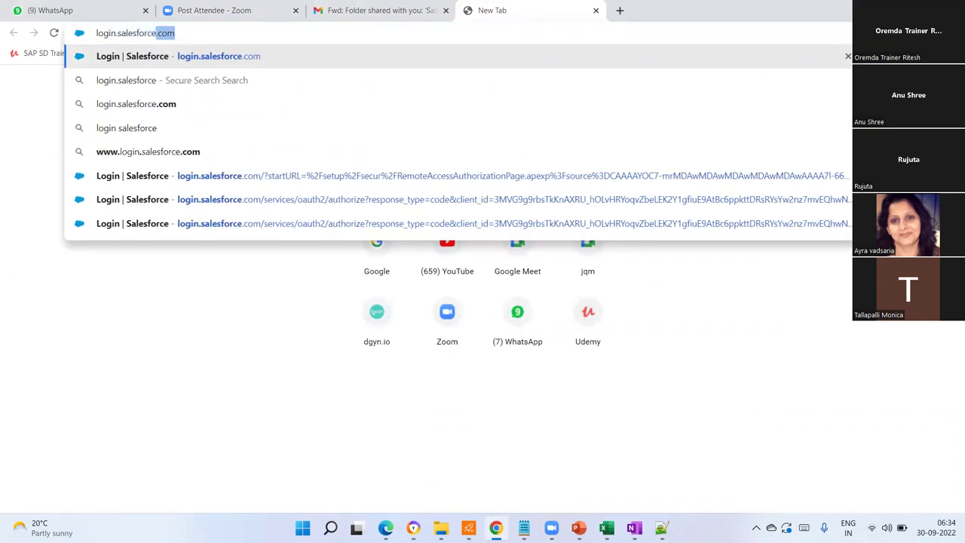
left_click(551, 527)
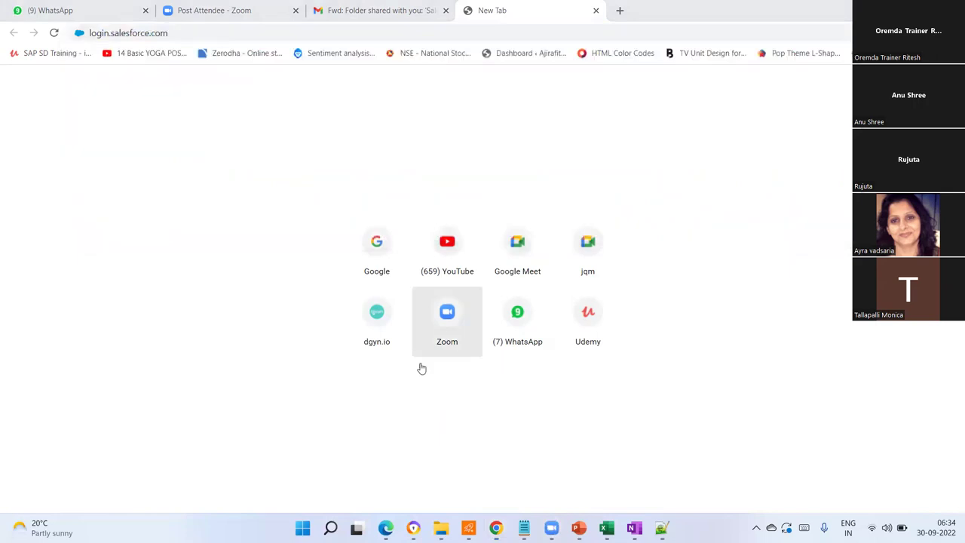
mouse_move(551, 528)
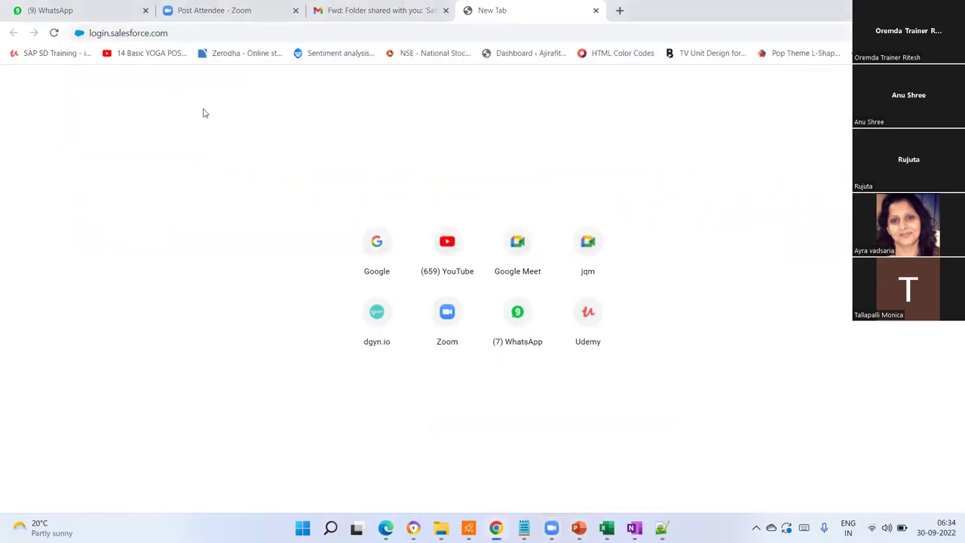
left_click(184, 34)
key("Return")
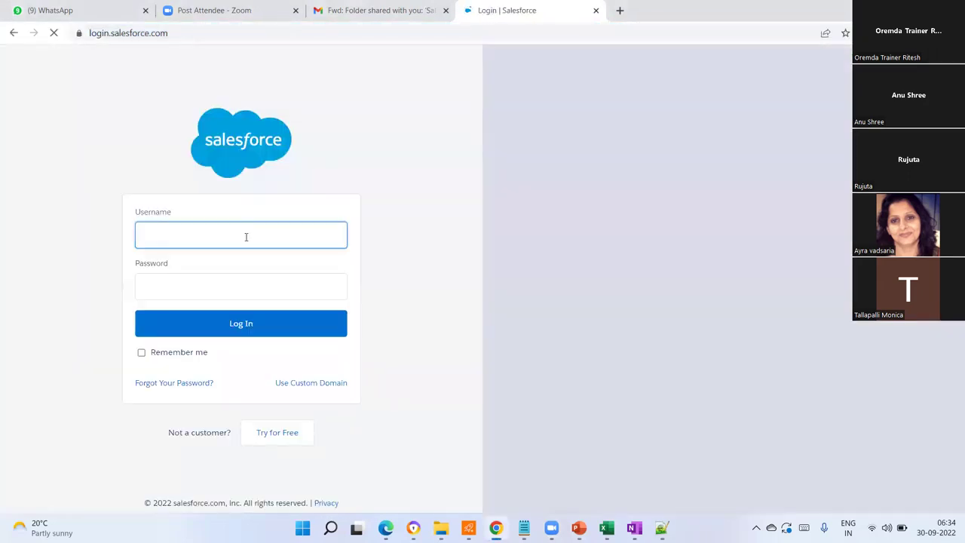
- Log in with the saved training username and its password, then choose Remind Me Later for phone registration
left_click(246, 236)
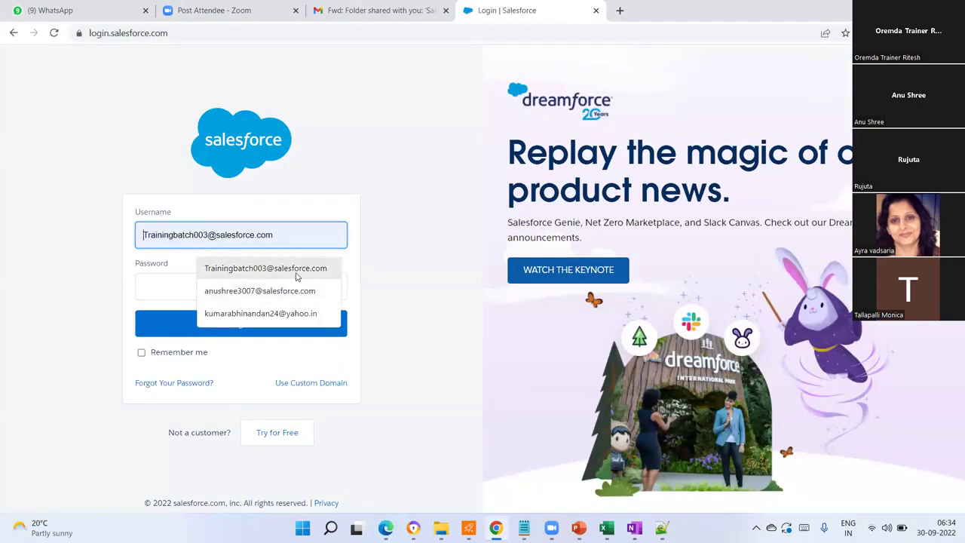
left_click(264, 268)
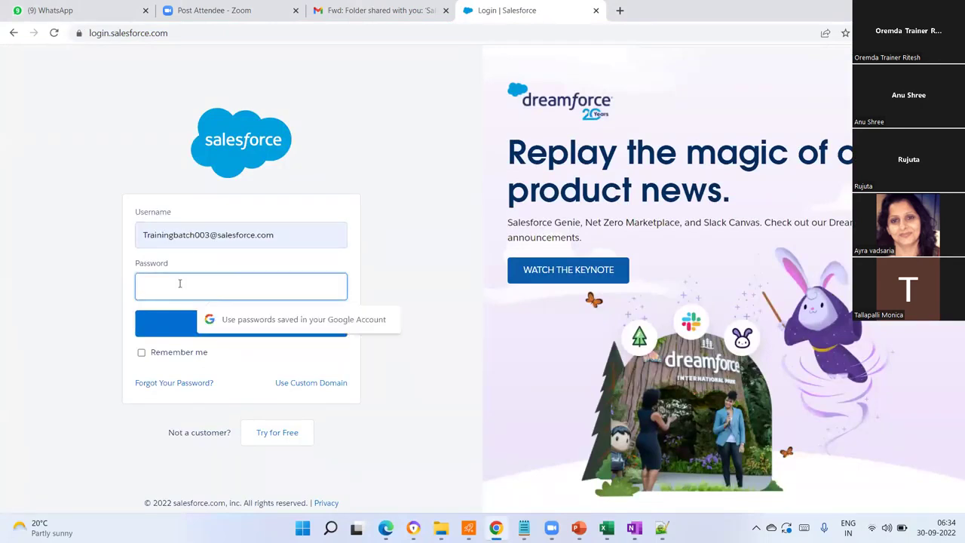
type("********")
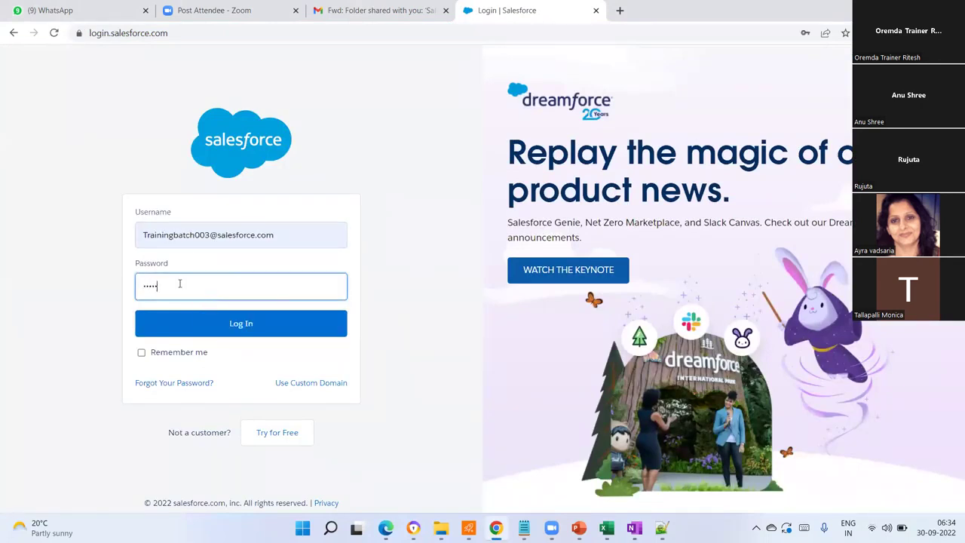
key("BackSpace")
key("BackSpace")
key("BackSpace")
key("BackSpace")
key("BackSpace")
key("BackSpace")
key("BackSpace")
key("BackSpace")
type("****************")
left_click(252, 326)
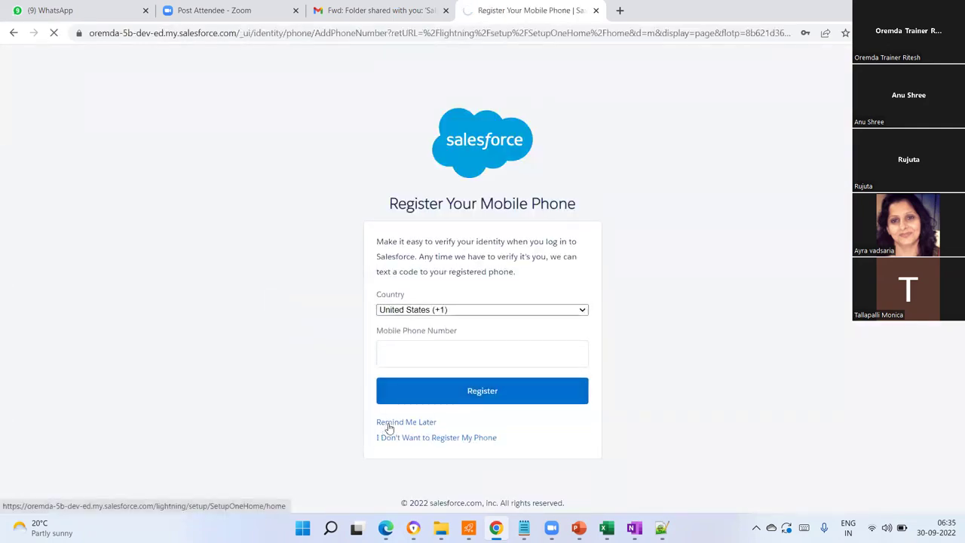
left_click(389, 427)
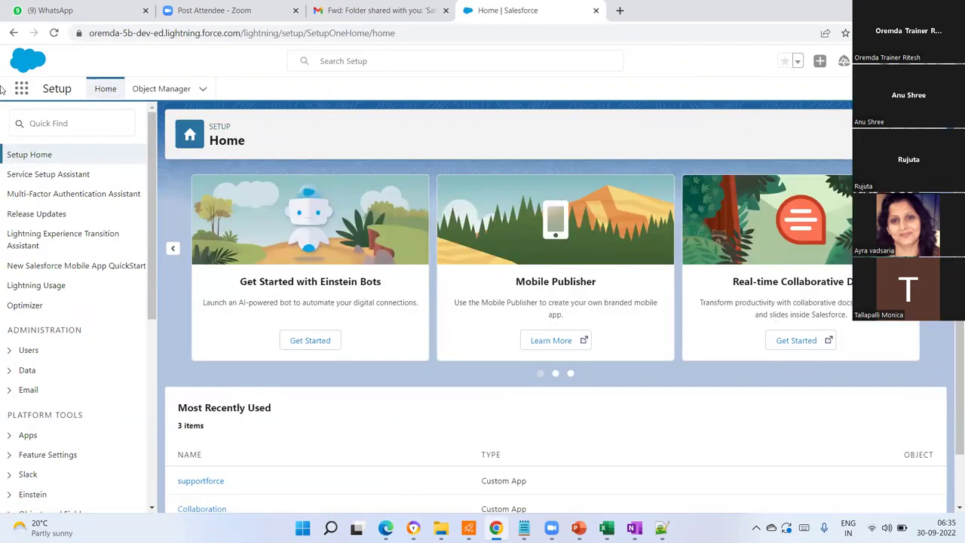
- Switch to the Sales app from the App Launcher and open the Accounts list
left_click(21, 90)
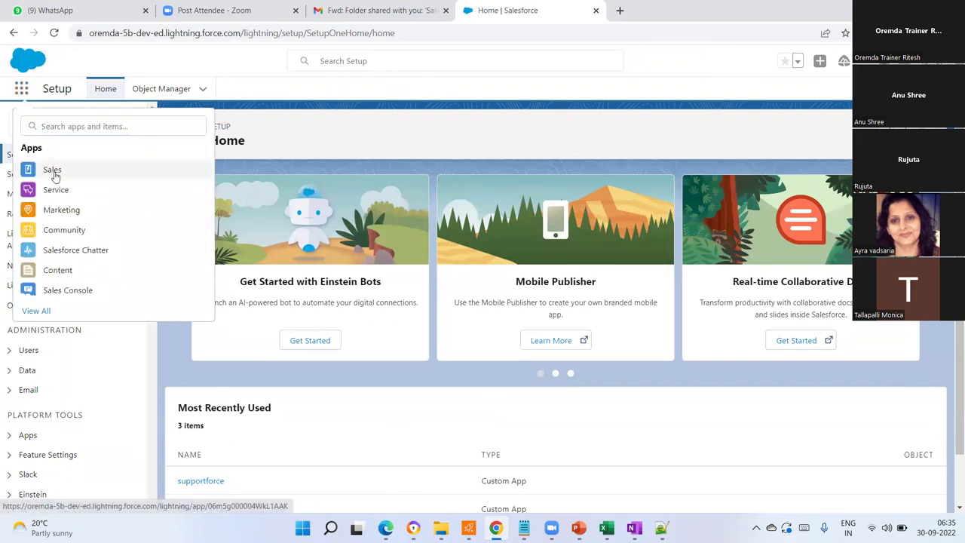
left_click(53, 171)
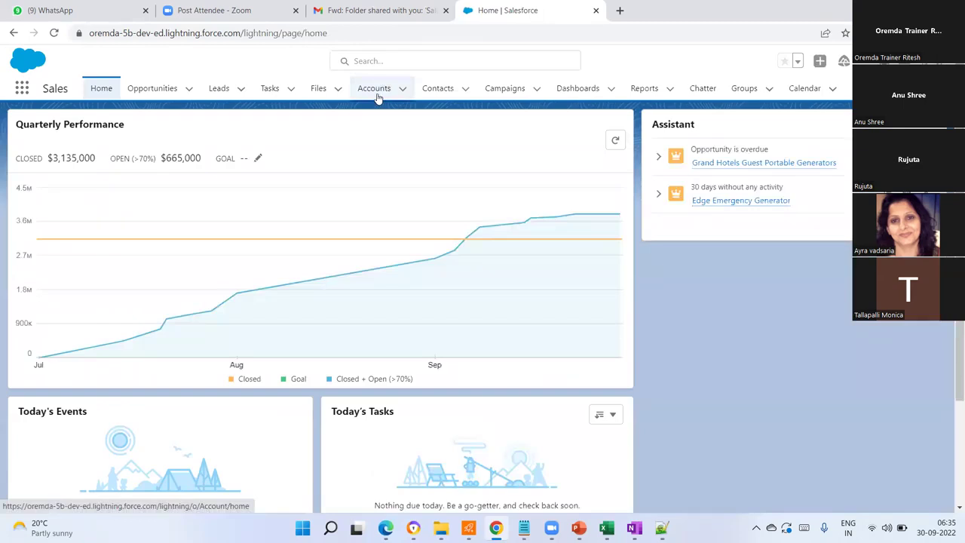
left_click(377, 90)
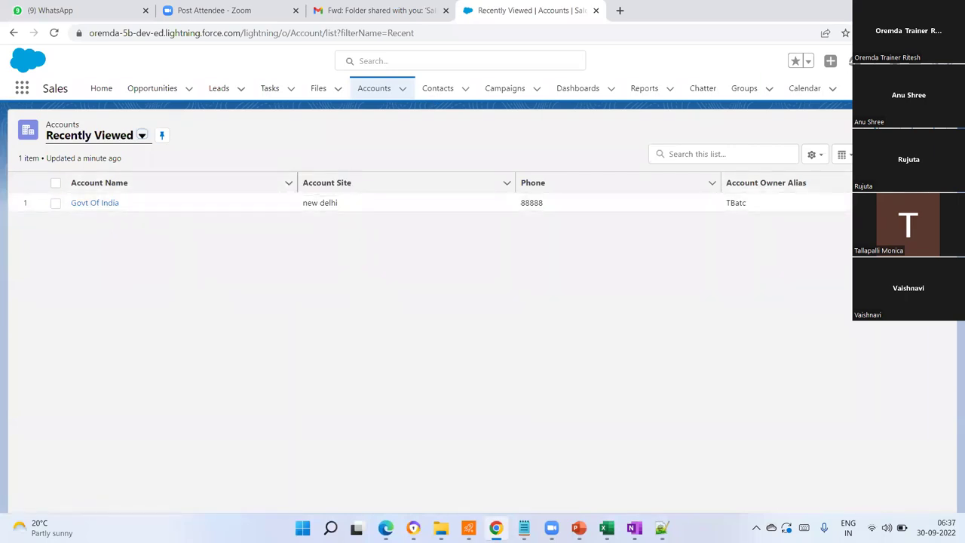
- Start a new account and name it XYZ Bank
left_click(880, 130)
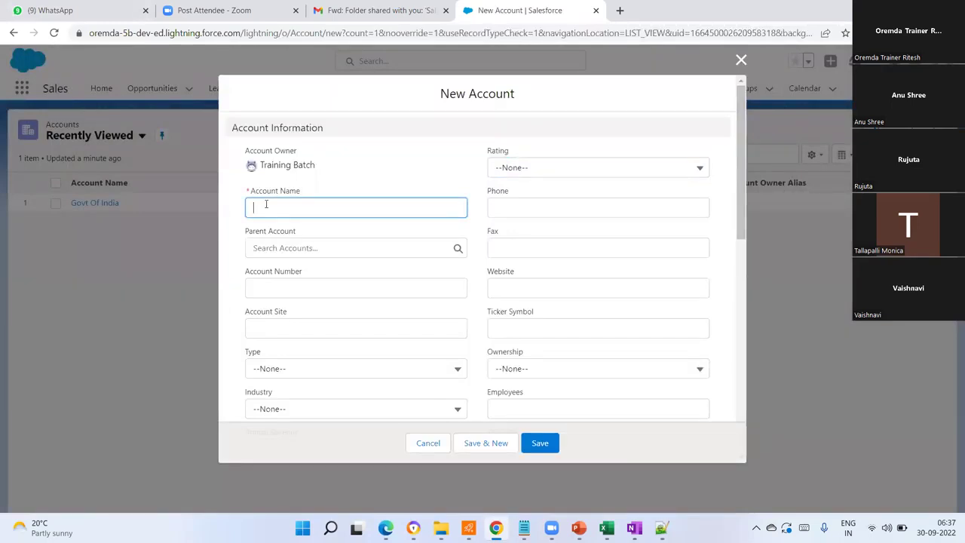
type("XYZ bank")
left_click(273, 208)
key("BackSpace")
type("B")
left_click(312, 247)
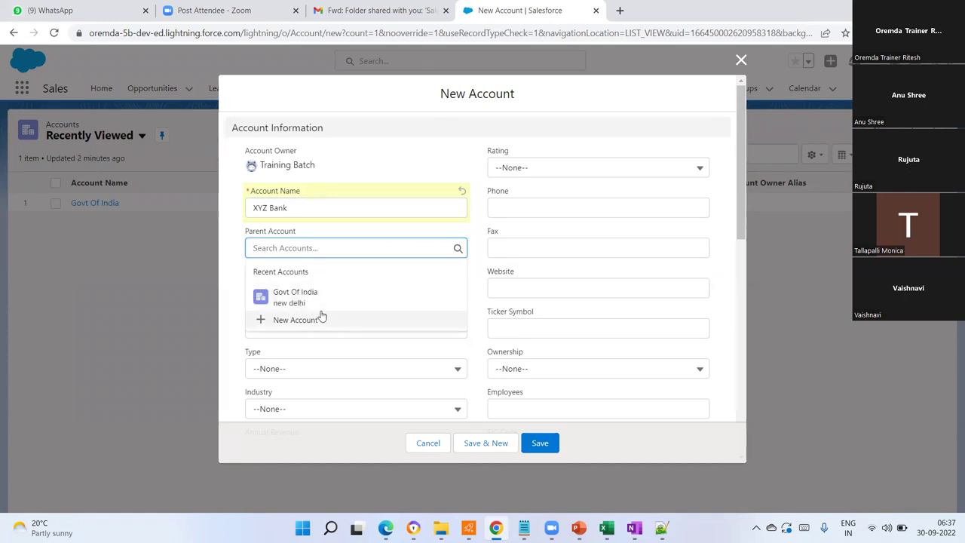
left_click(170, 269)
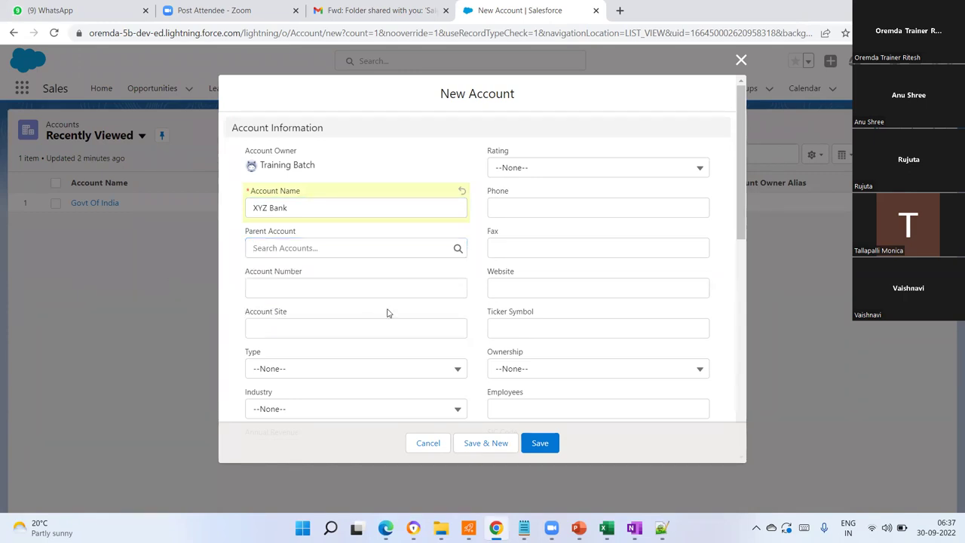
- Enter account number 20002, account site Mumbai and rating Hot
left_click(339, 285)
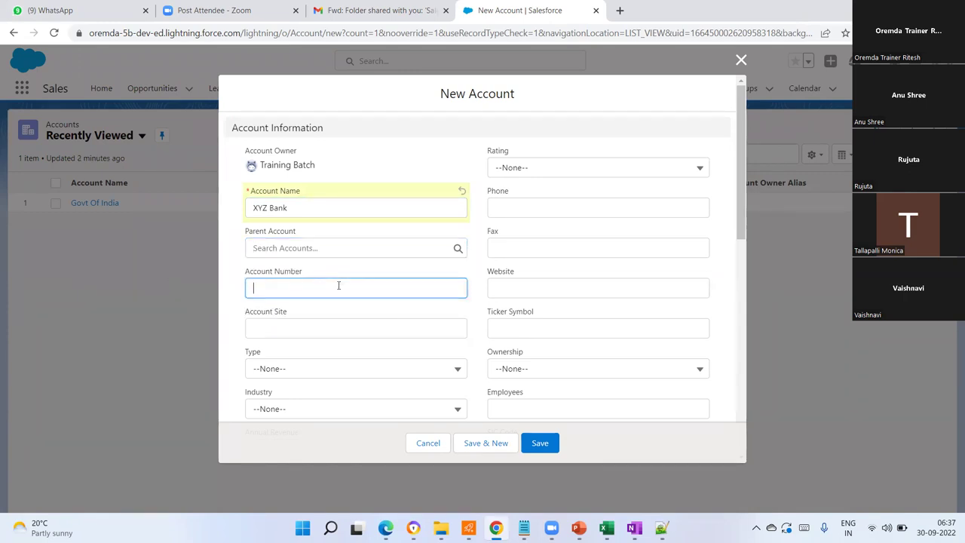
type("20002")
left_click(313, 324)
type("N")
key("BackSpace")
type("Mumbai")
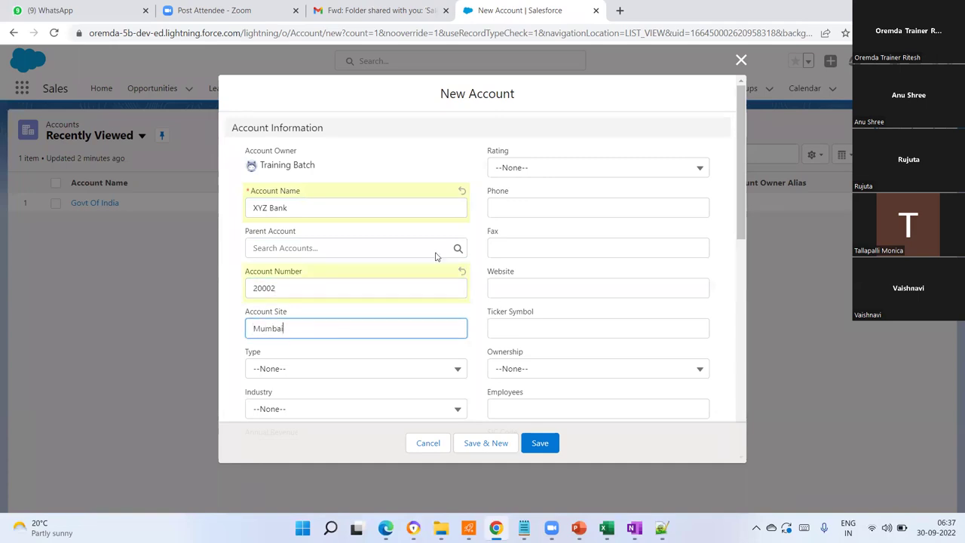
left_click(548, 167)
left_click(531, 215)
- Set the account type to Customer - Direct and the industry to Banking
scroll(265, 374, "down", 1)
scroll(265, 374, "down", 1)
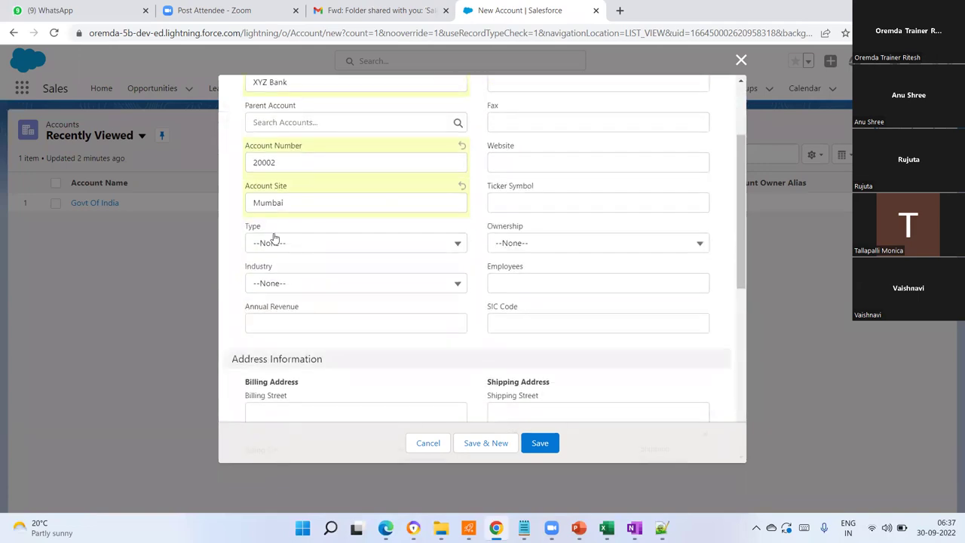
left_click(273, 242)
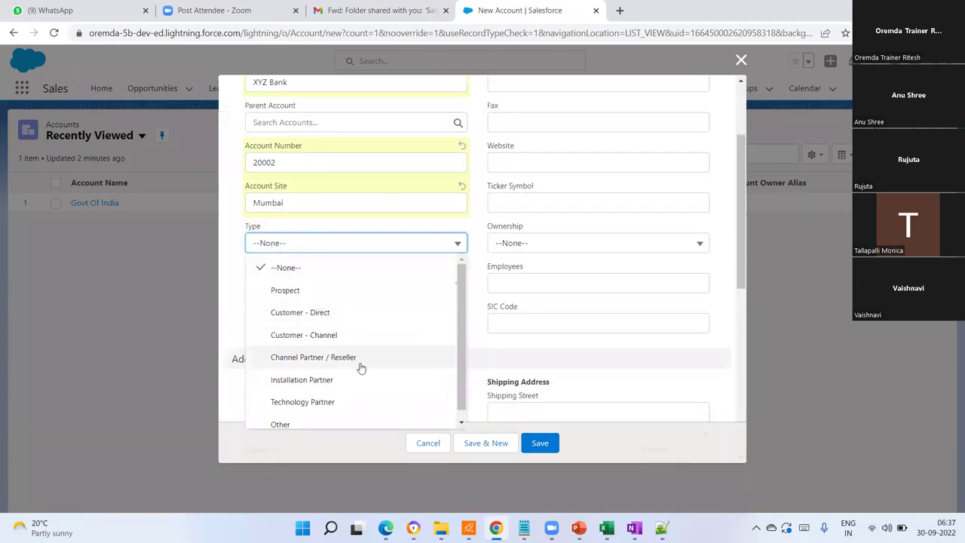
left_click(322, 314)
left_click(369, 289)
scroll(350, 386, "down", 1)
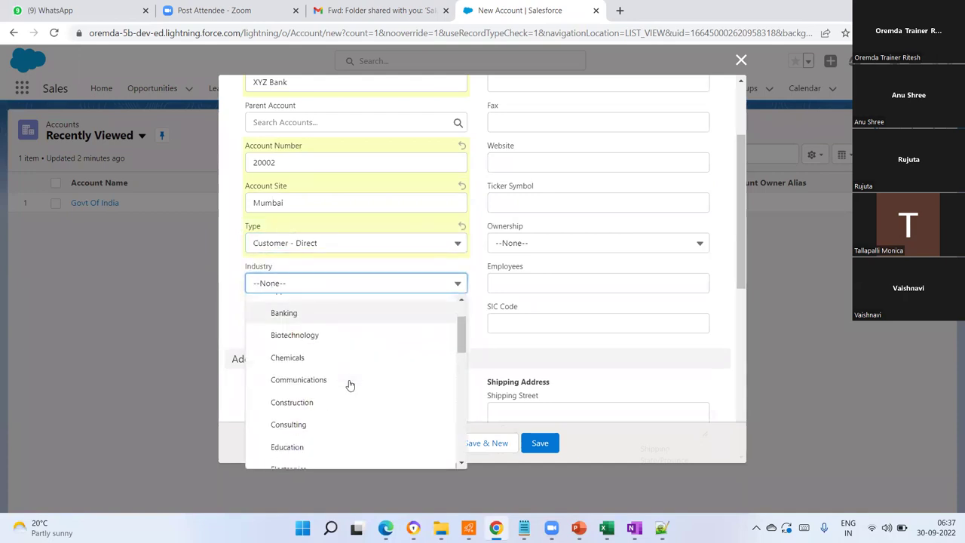
left_click(284, 315)
- Enter annual revenue 10000000, SIC code 2510 and 10000 employees
left_click(309, 325)
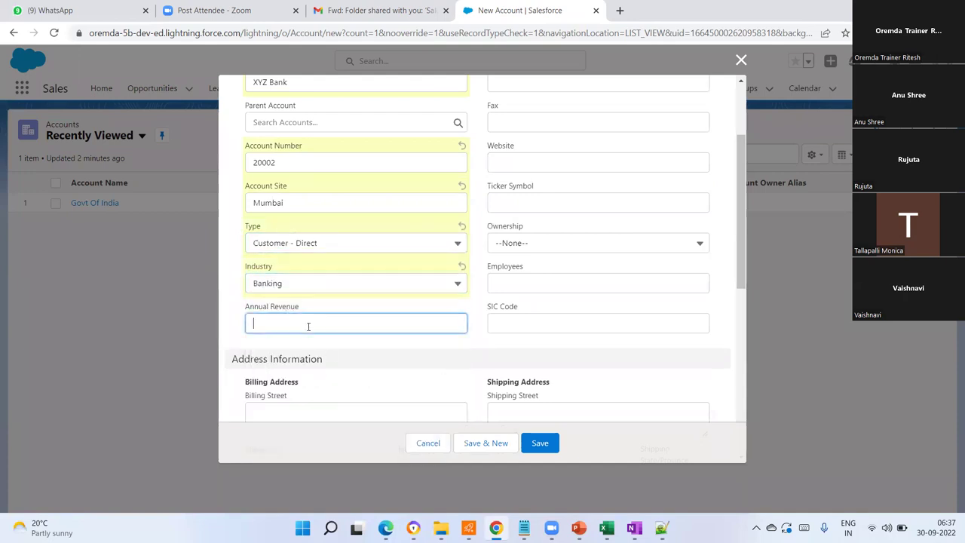
type("10000000")
left_click(514, 327)
type("2510")
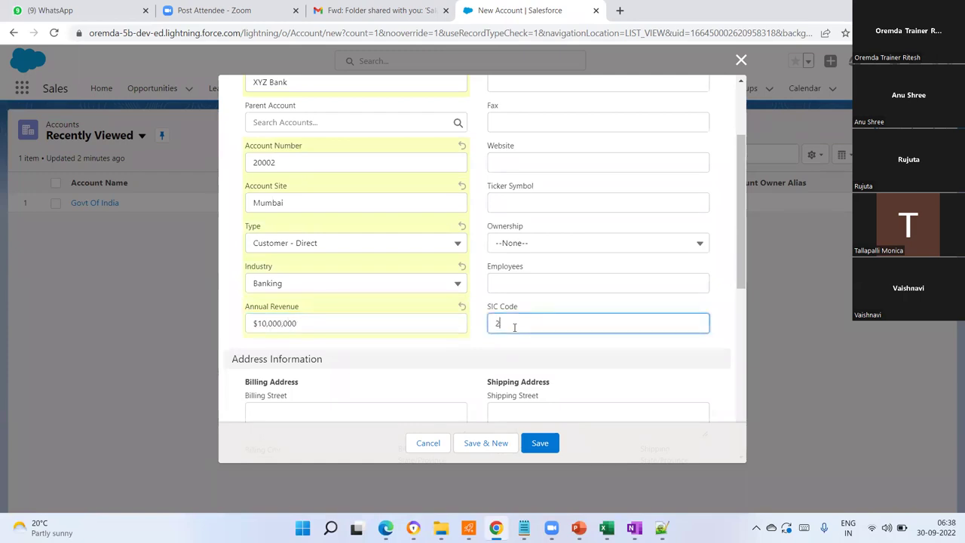
left_click(523, 281)
type("10000")
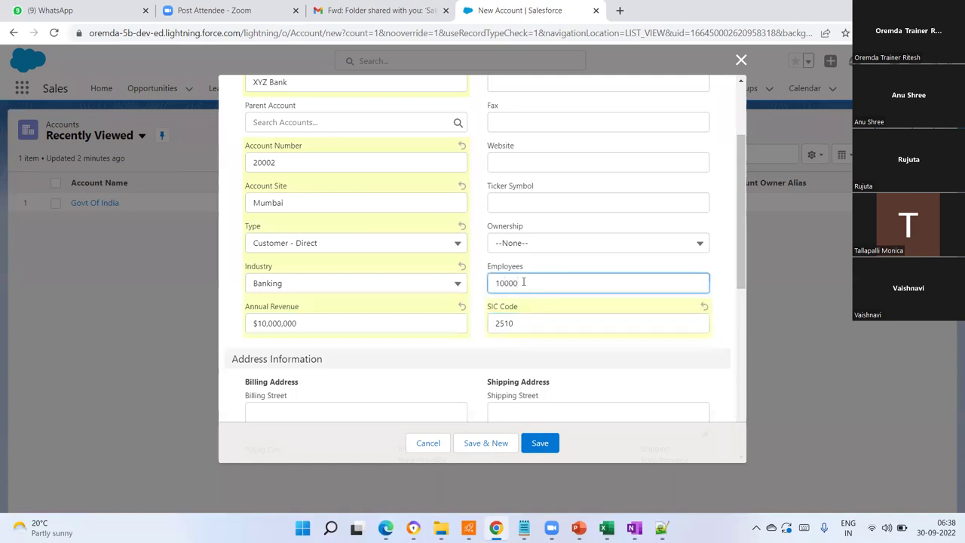
scroll(523, 281, "up", 2)
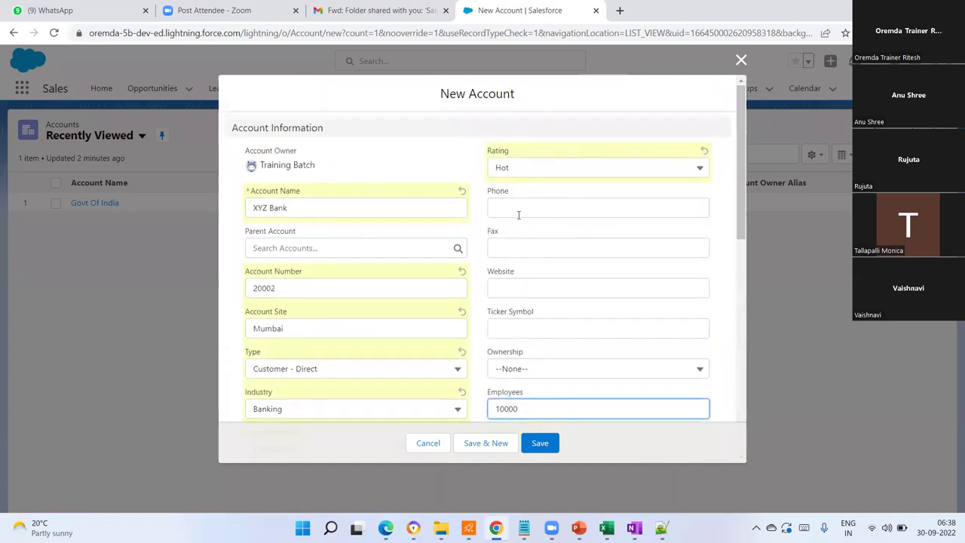
- Enter phone 999, fax 888888 and shipping city Mumbai
left_click(513, 210)
type("999999")
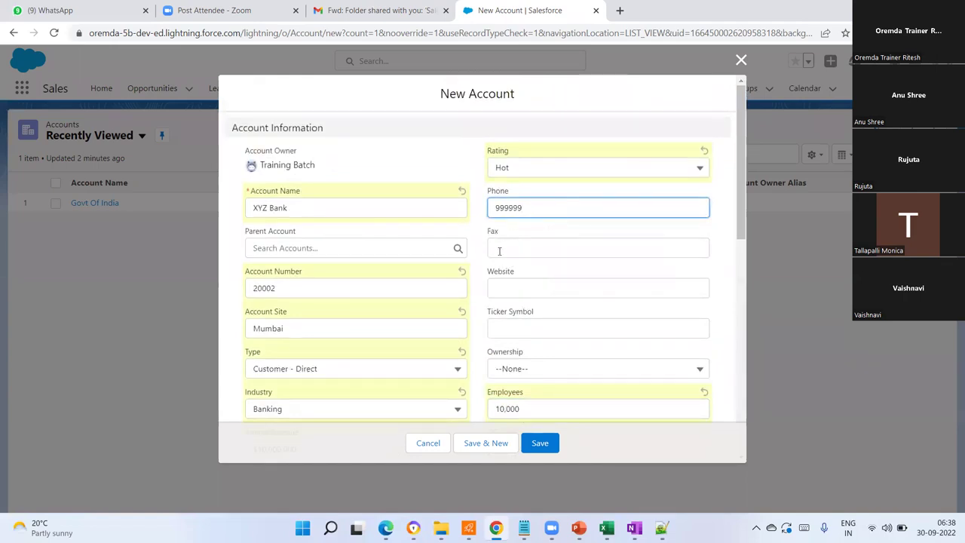
left_click(499, 251)
type("888888")
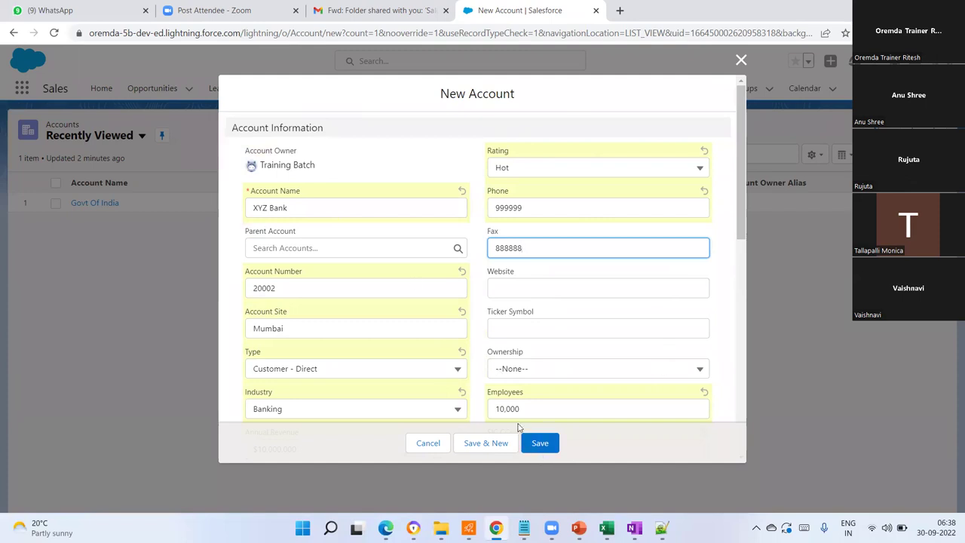
scroll(651, 328, "down", 4)
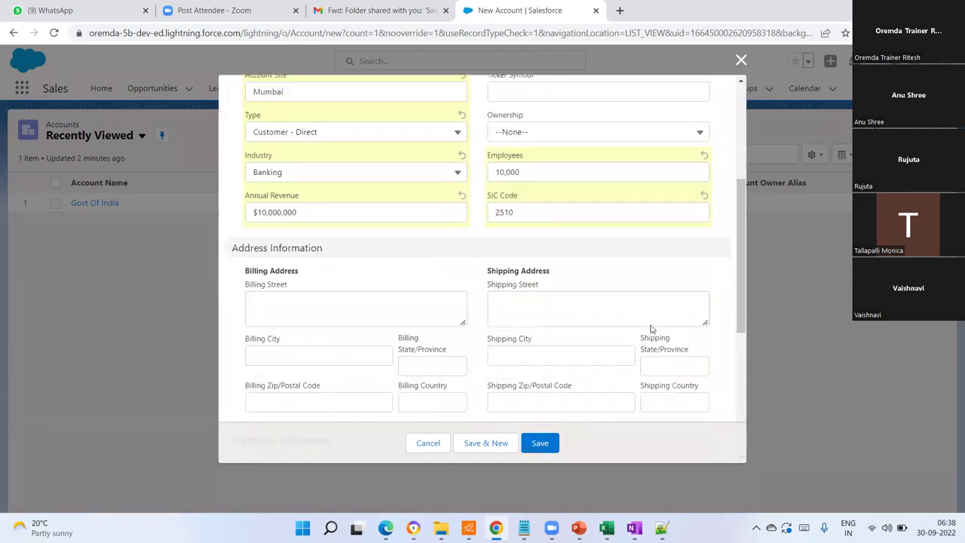
scroll(331, 249, "down", 3)
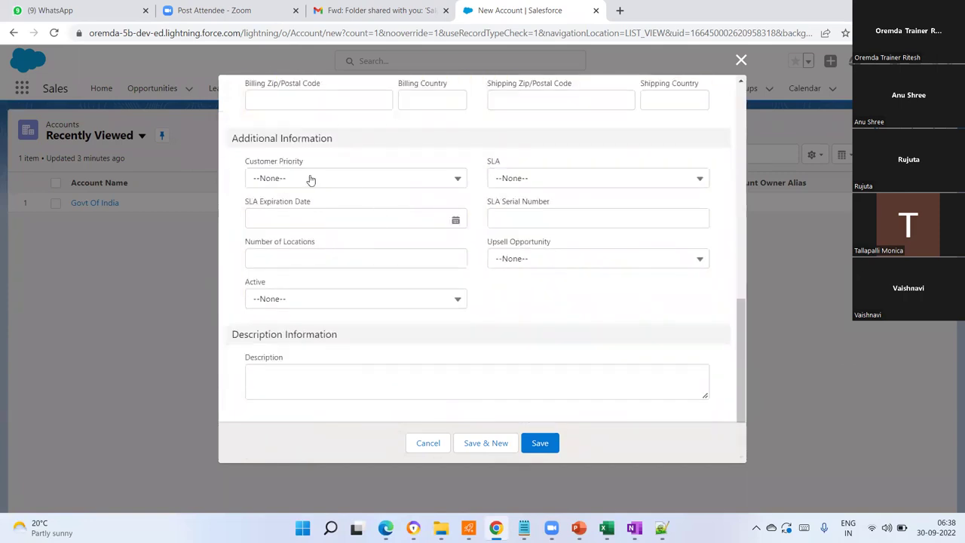
scroll(332, 183, "up", 2)
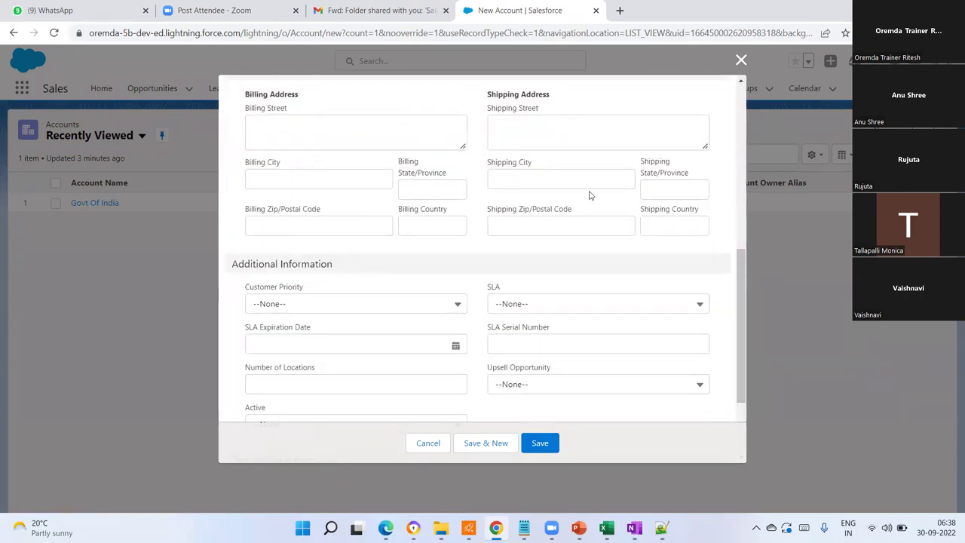
left_click(541, 177)
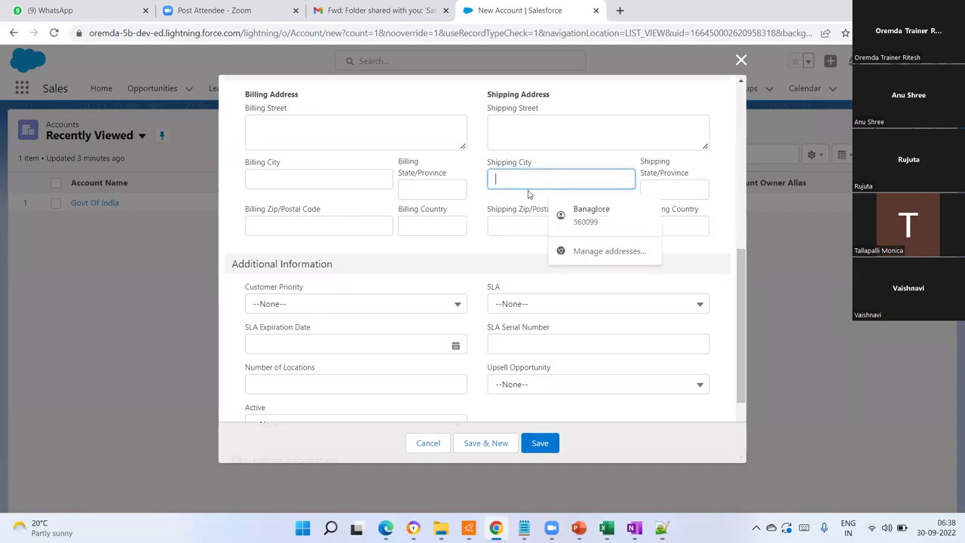
type("Mumbai")
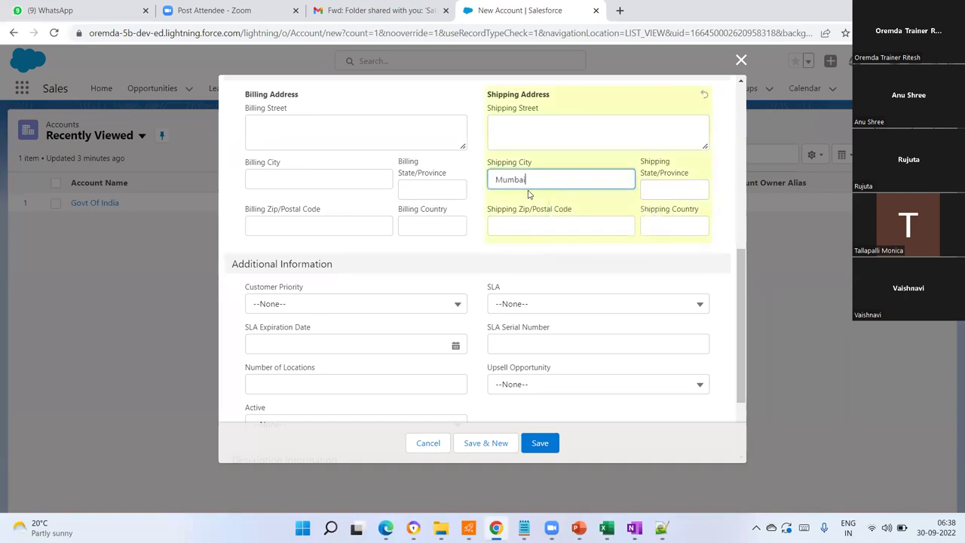
- Set customer priority to High and SLA to Silver
scroll(359, 291, "down", 2)
left_click(285, 179)
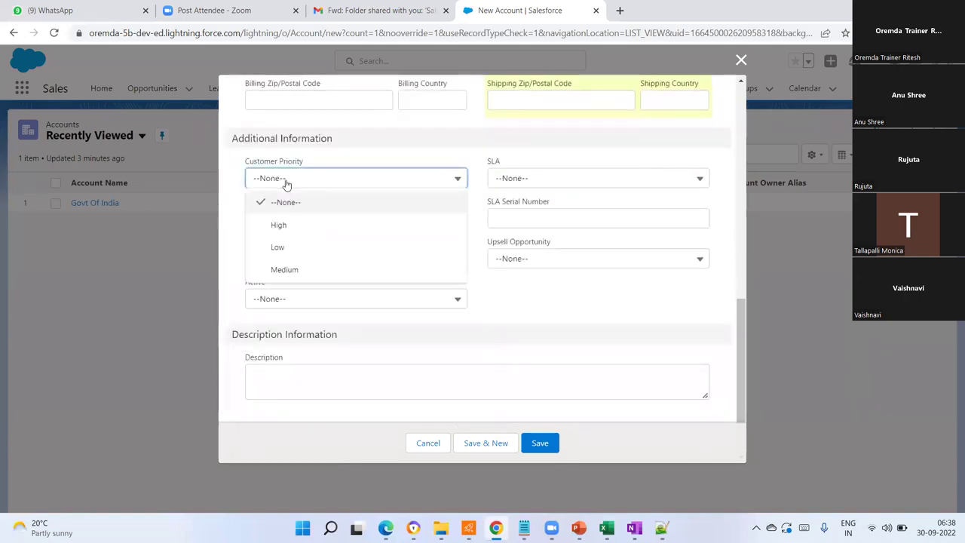
left_click(284, 270)
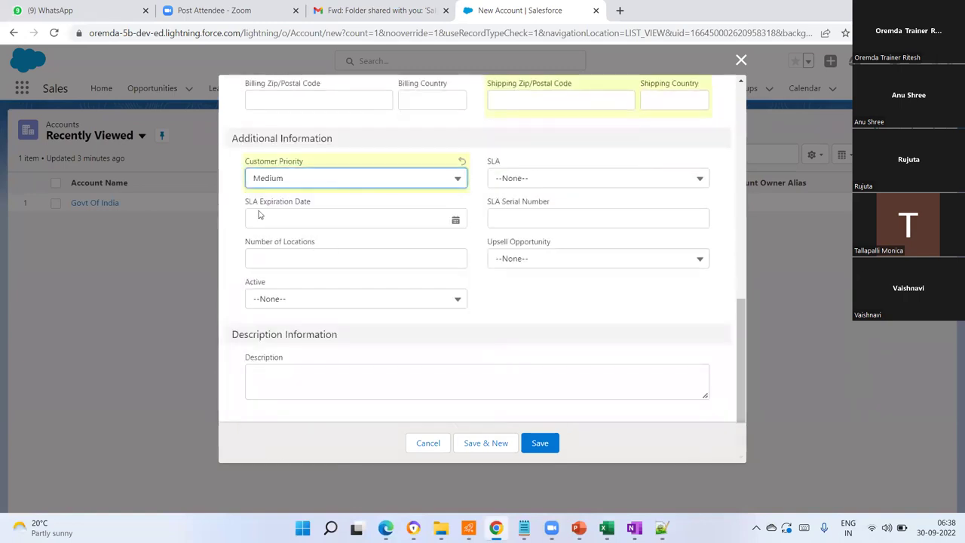
left_click(457, 178)
left_click(291, 224)
left_click(574, 182)
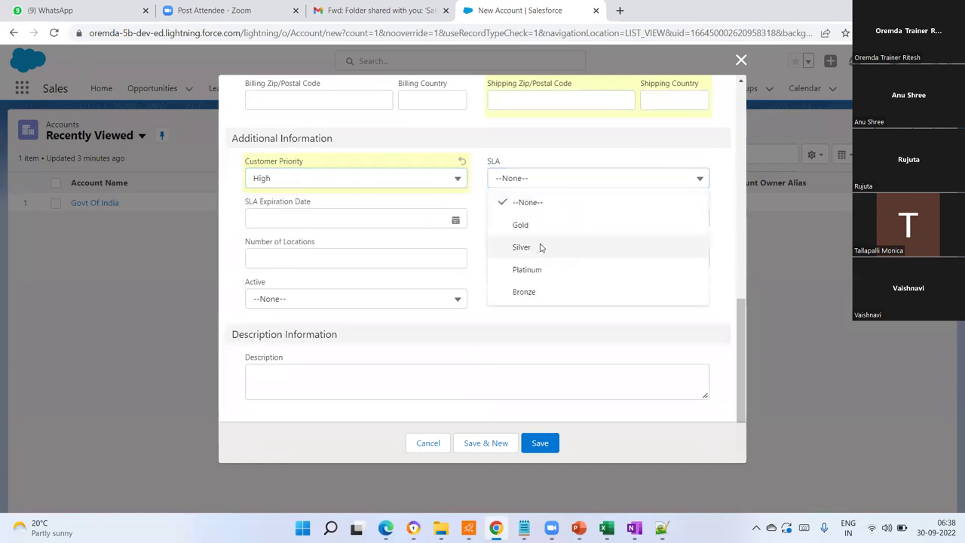
left_click(538, 247)
- Add the description 'aghdjkfglg' and save the XYZ Bank account
left_click(302, 374)
type("aghdjkfglg")
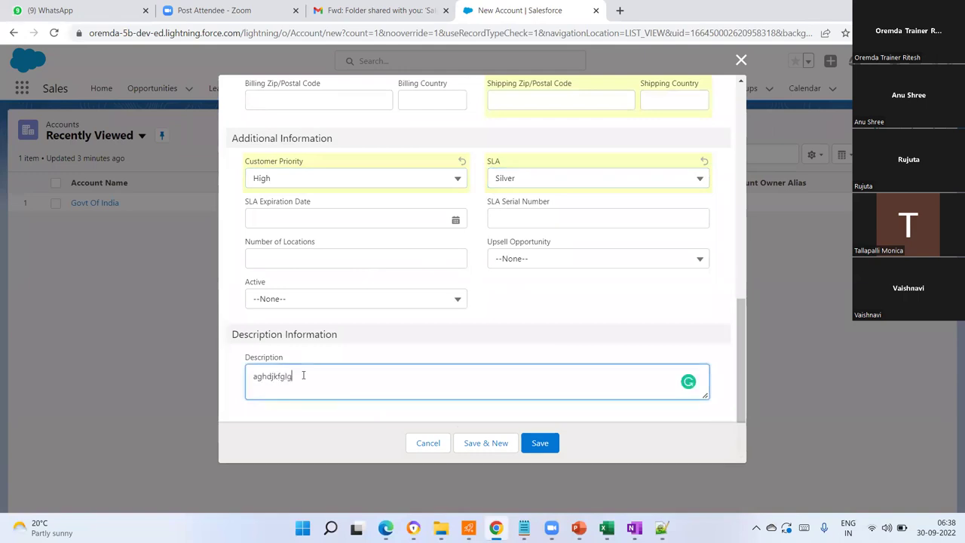
left_click(540, 444)
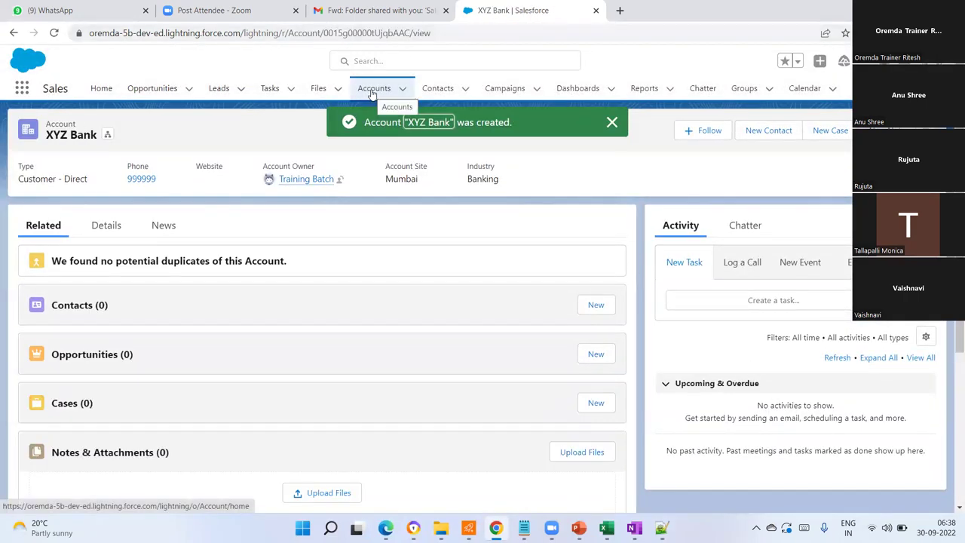
- Return to the Recently Viewed accounts list via the Accounts tab
left_click(375, 88)
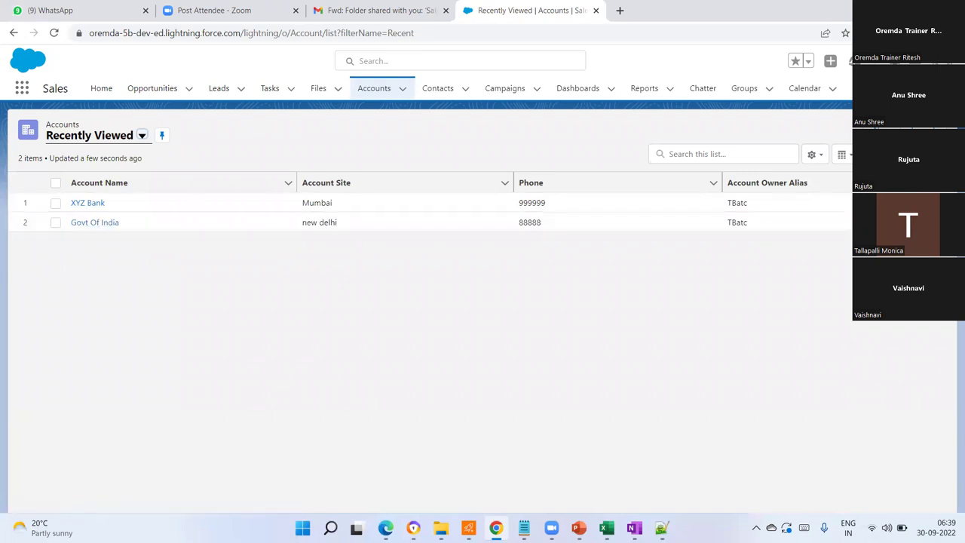
- Start another new account named 'N' with Govt Of India as its parent account
left_click(878, 136)
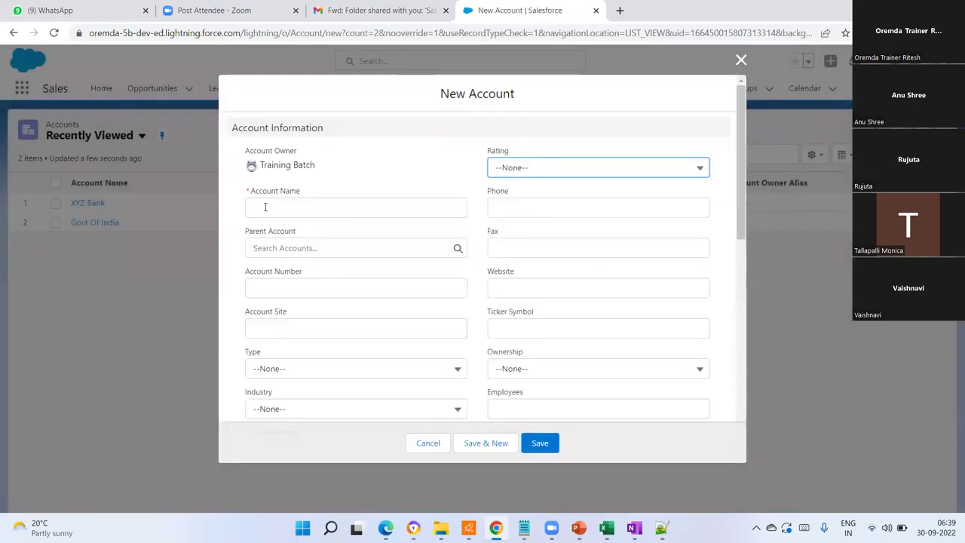
left_click(276, 208)
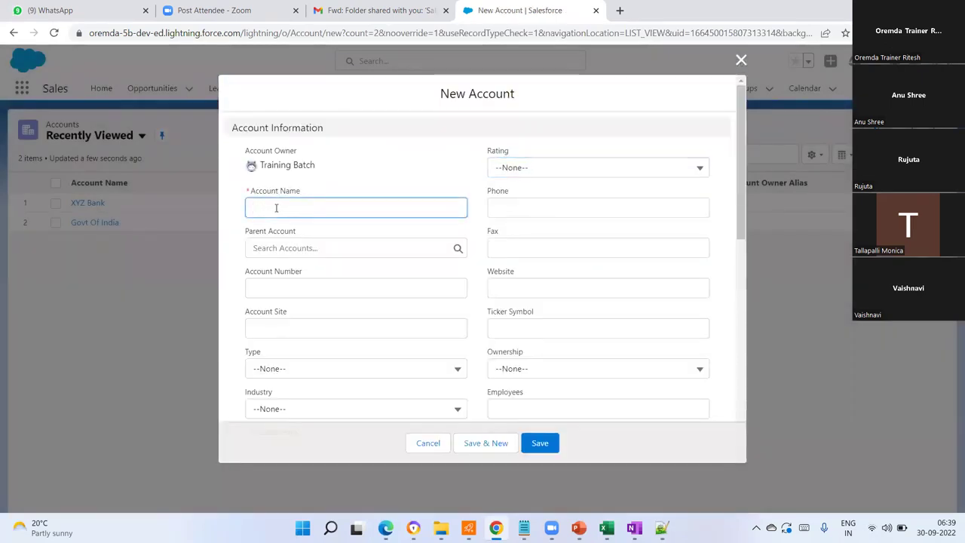
type("Narendra Modi")
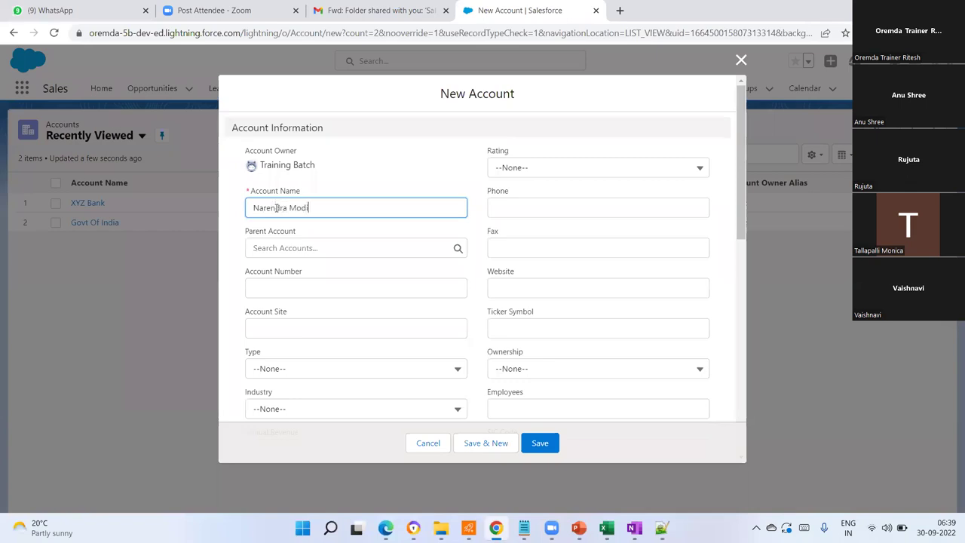
left_click(290, 247)
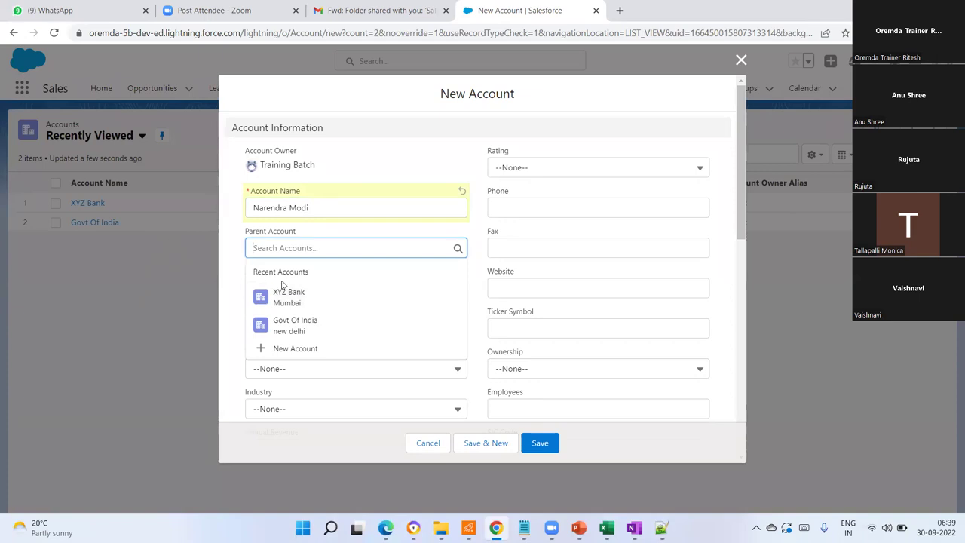
left_click(298, 328)
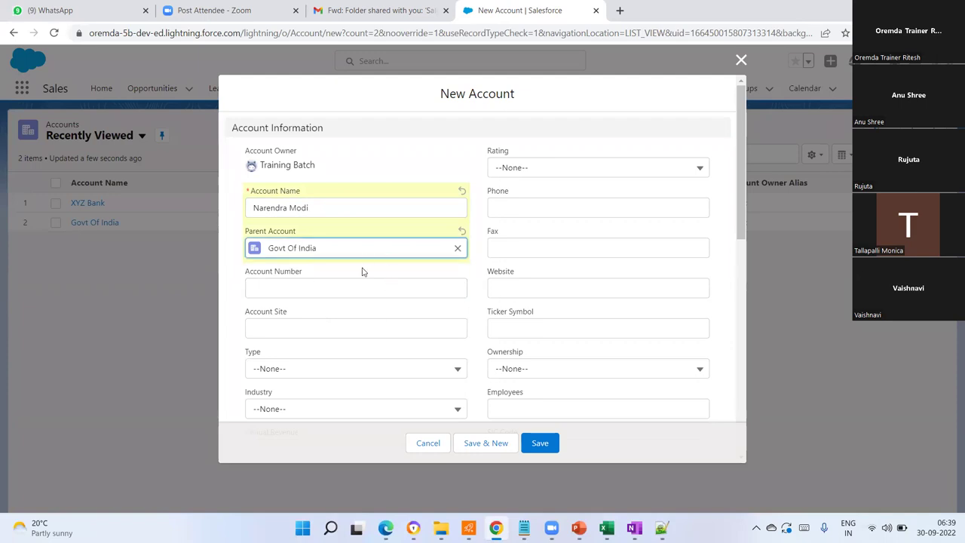
- Enter account number 128 and phone number 88888888
left_click(305, 285)
type("12874996")
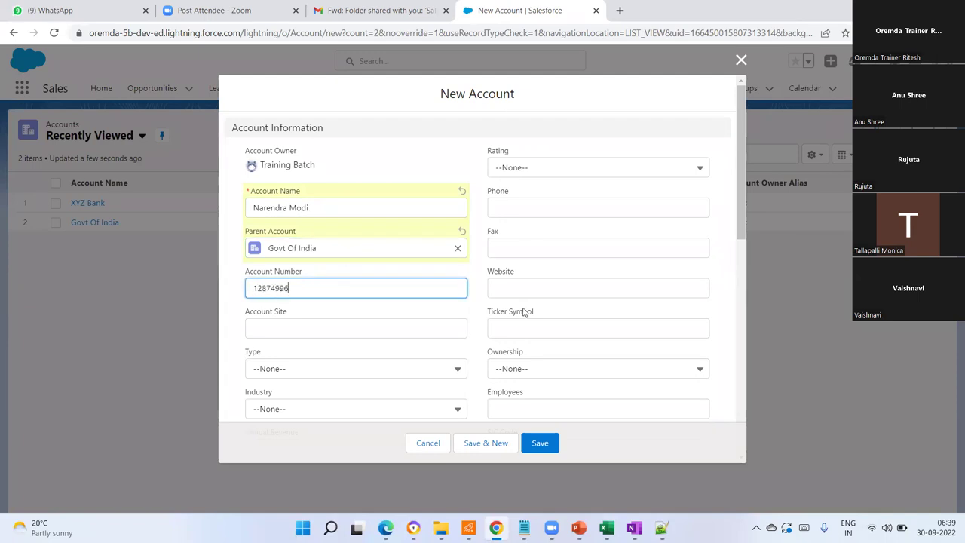
scroll(523, 305, "down", 3)
scroll(527, 286, "up", 3)
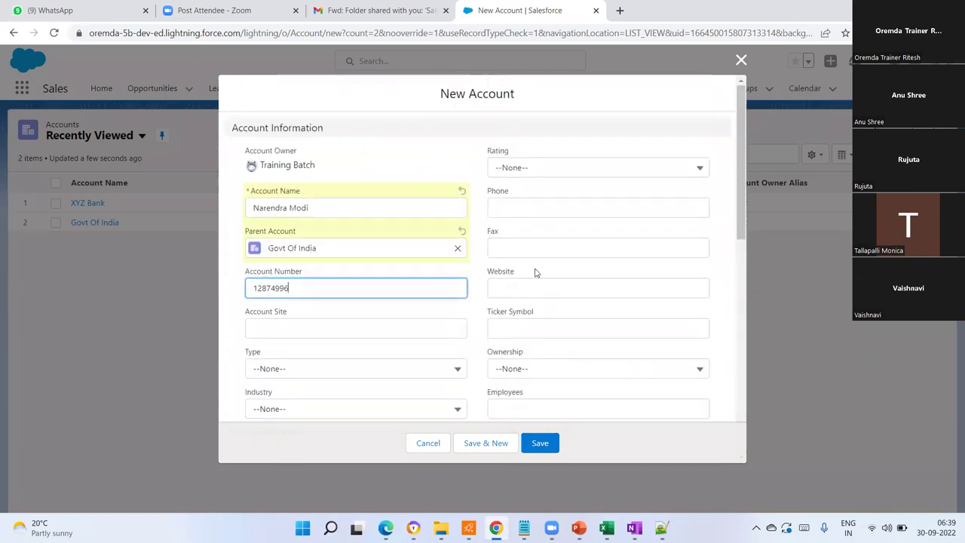
left_click(524, 204)
type("88888888")
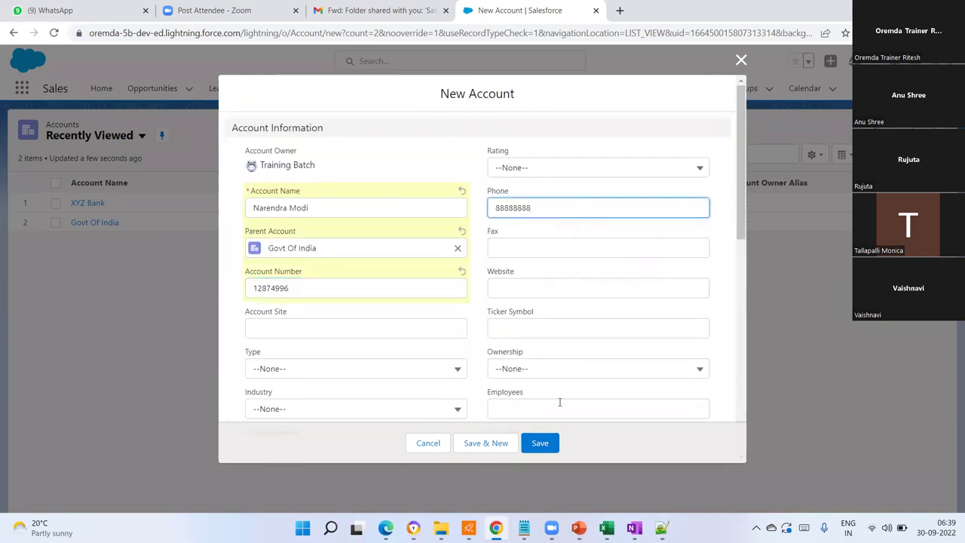
scroll(505, 250, "down", 10)
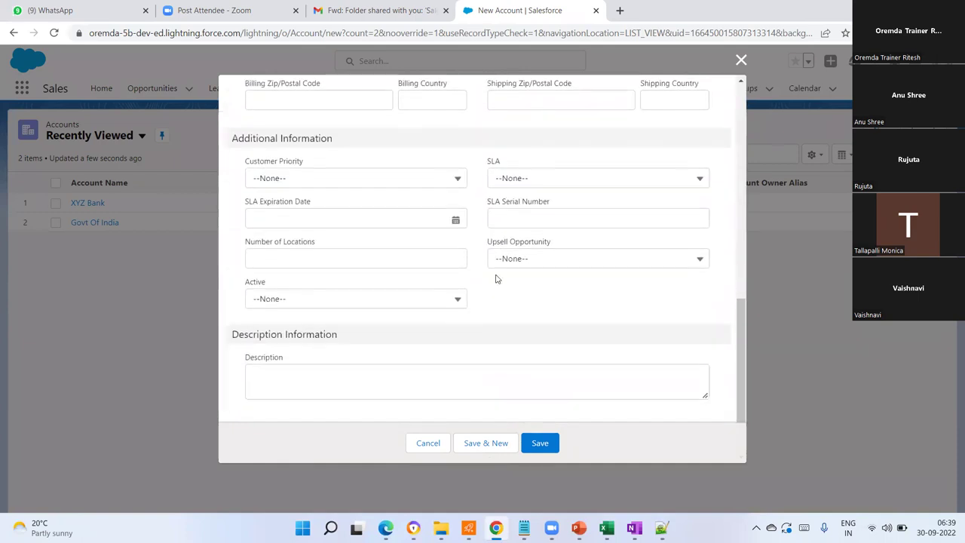
scroll(495, 279, "up", 3)
- Enter billing city 'new' and save the account record
left_click(272, 243)
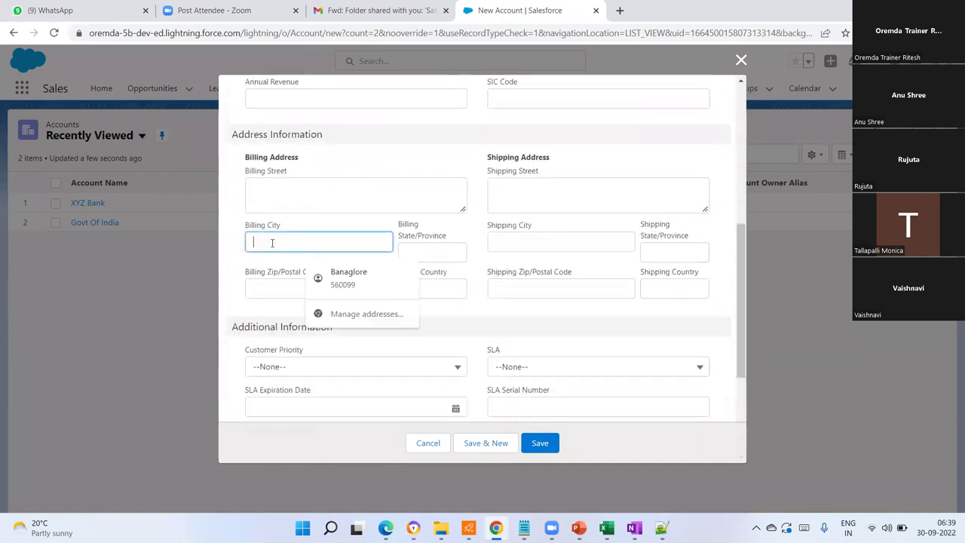
type("new delhi")
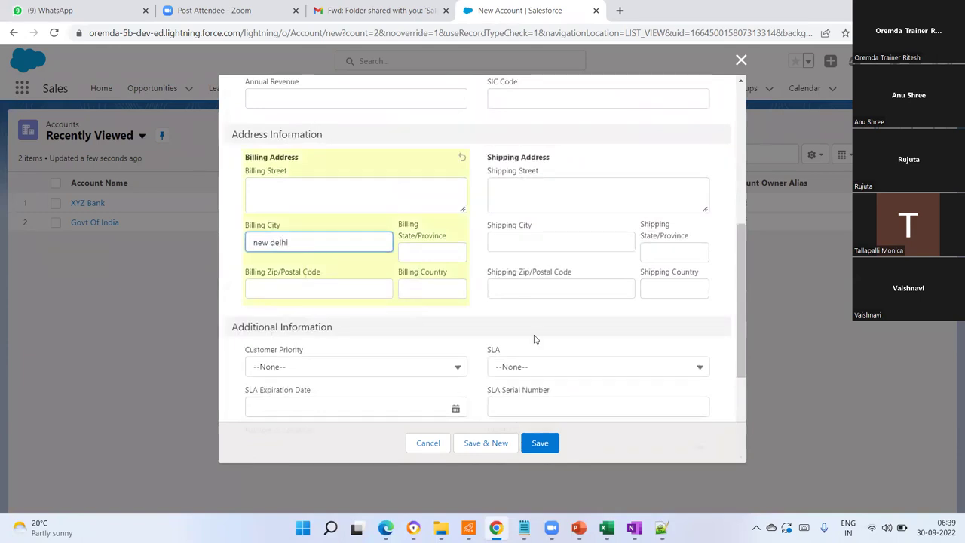
scroll(534, 339, "down", 3)
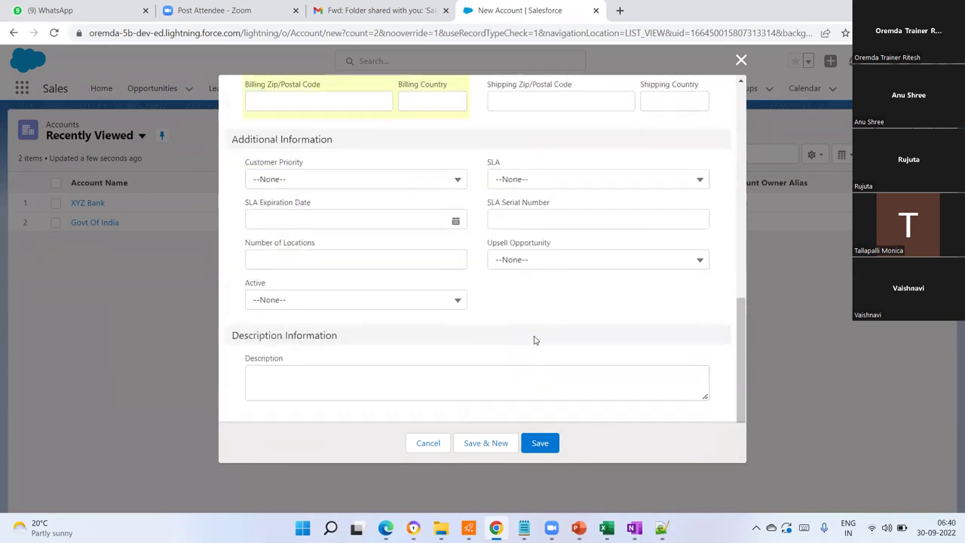
left_click(539, 445)
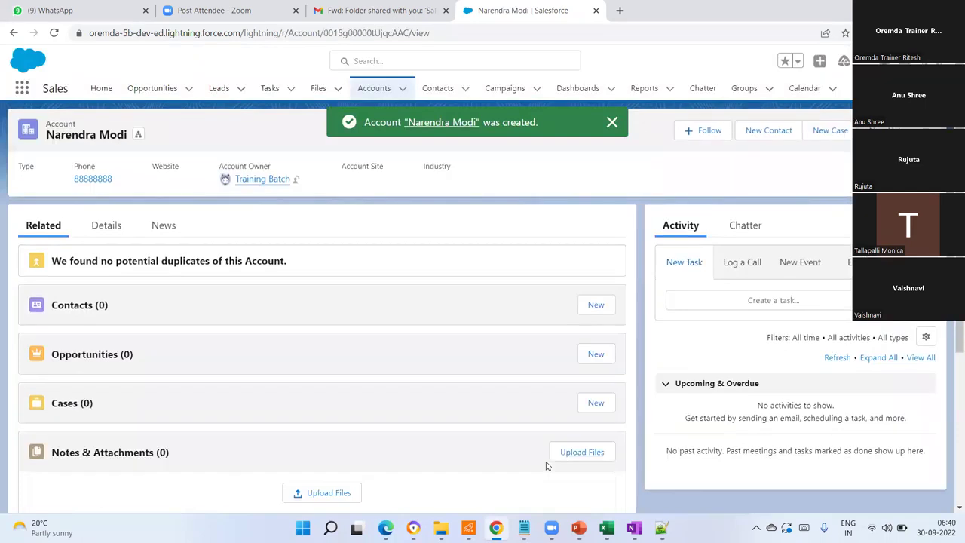
- View the new account's Details, then open Govt Of India from the Accounts list
left_click(113, 232)
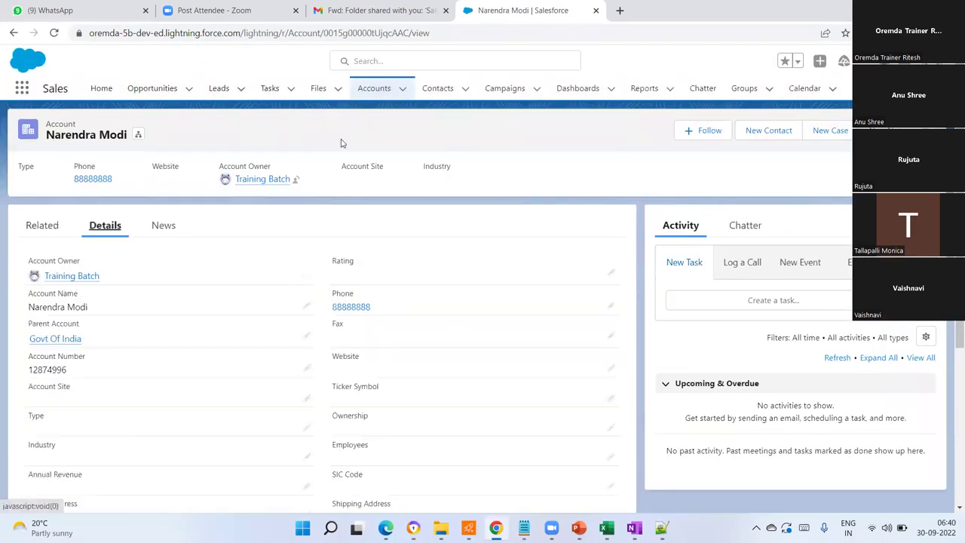
left_click(377, 93)
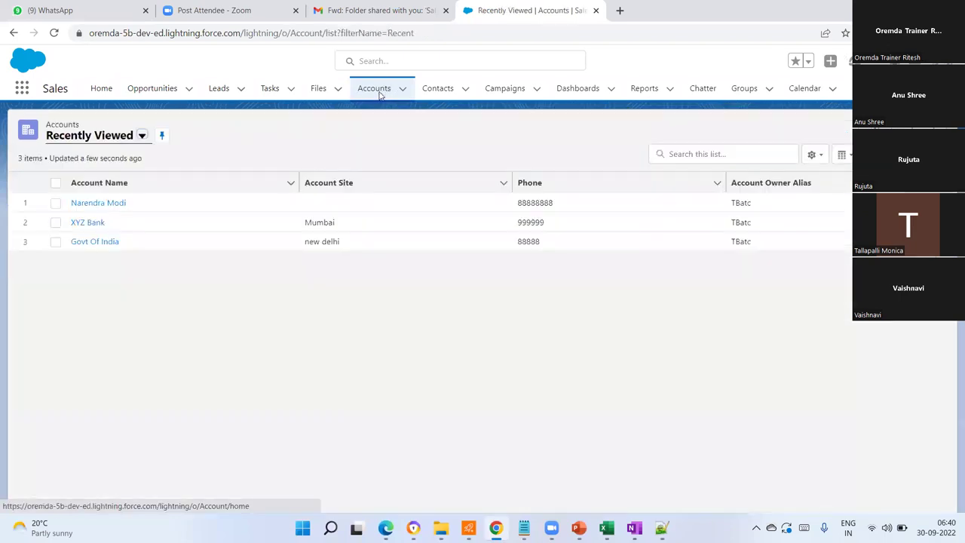
left_click(91, 242)
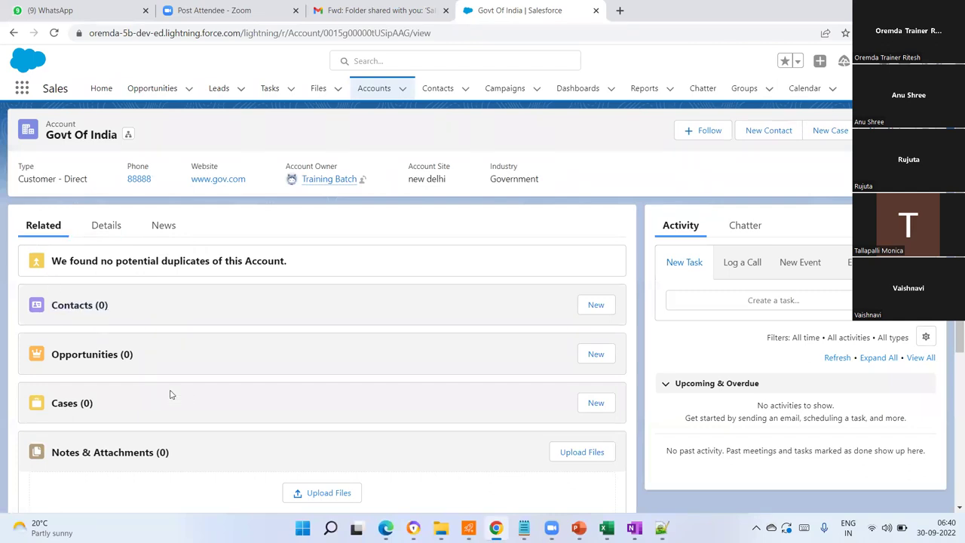
- Scroll through the Govt Of India account's Details fields, then go back to the Recently Viewed accounts list
scroll(170, 394, "down", 1)
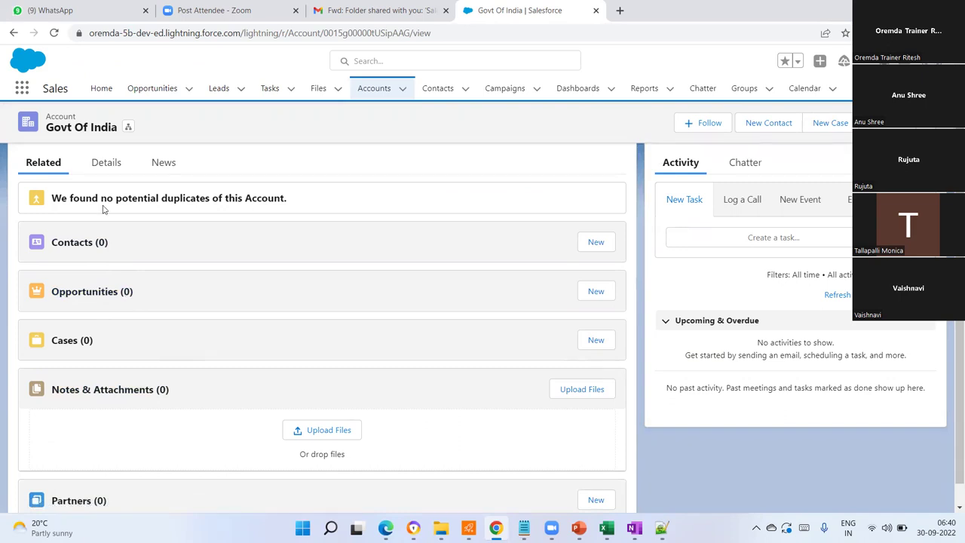
scroll(259, 457, "down", 1)
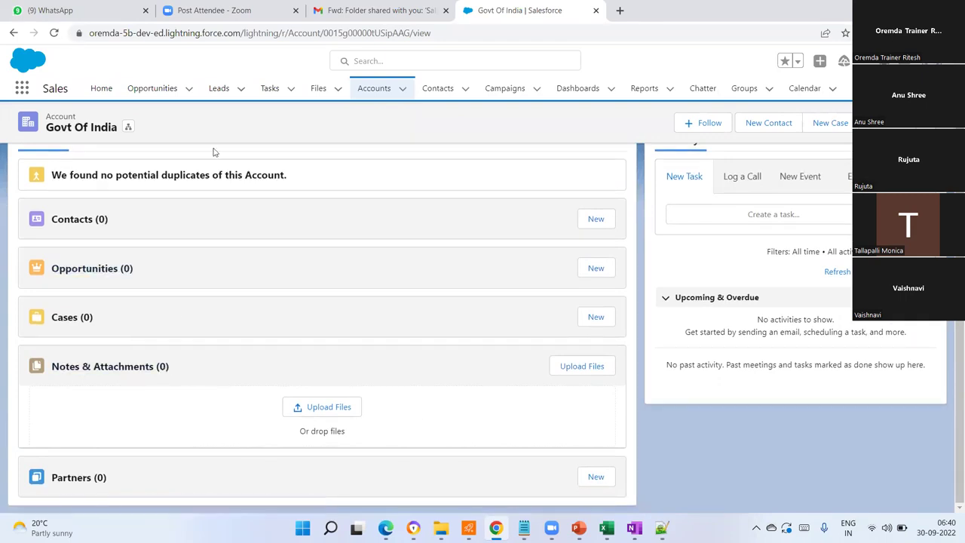
scroll(195, 328, "up", 2)
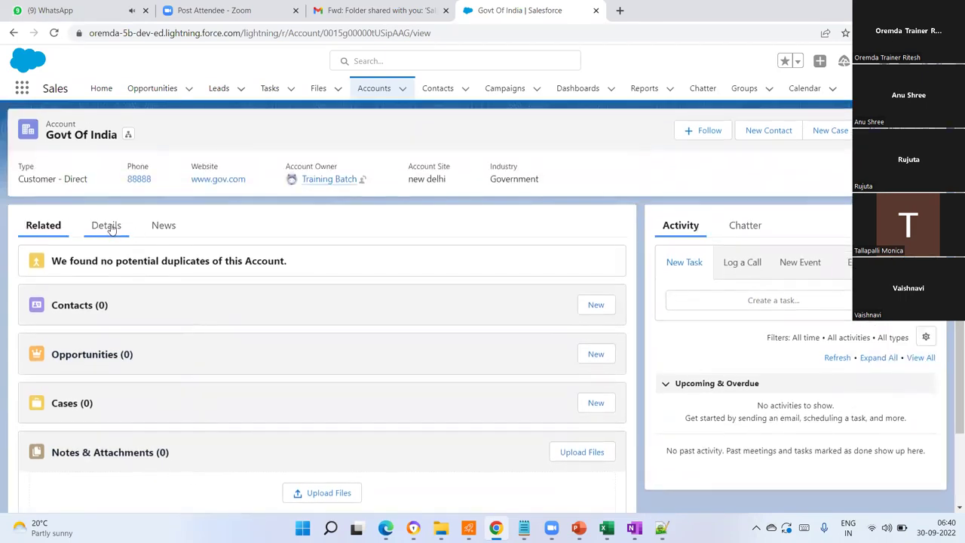
left_click(107, 225)
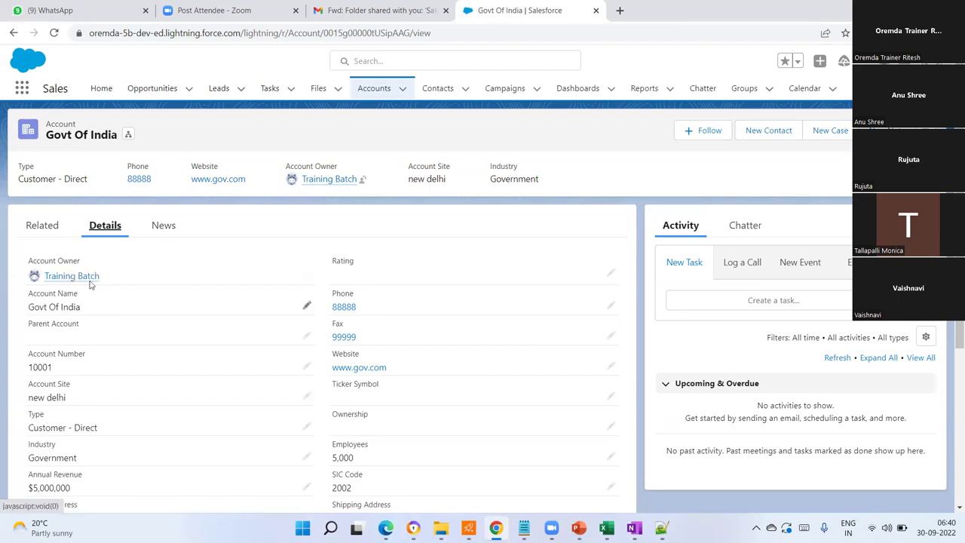
mouse_move(69, 283)
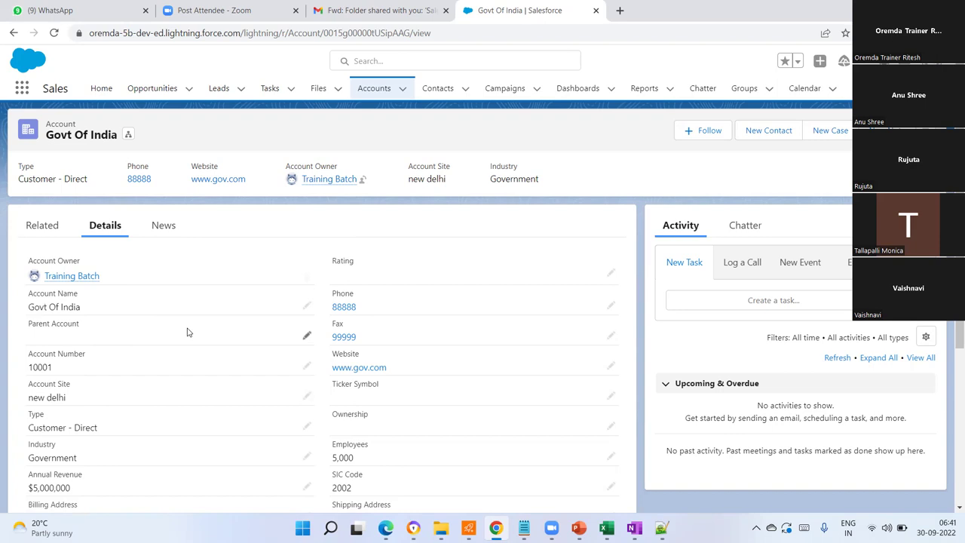
scroll(86, 344, "down", 3)
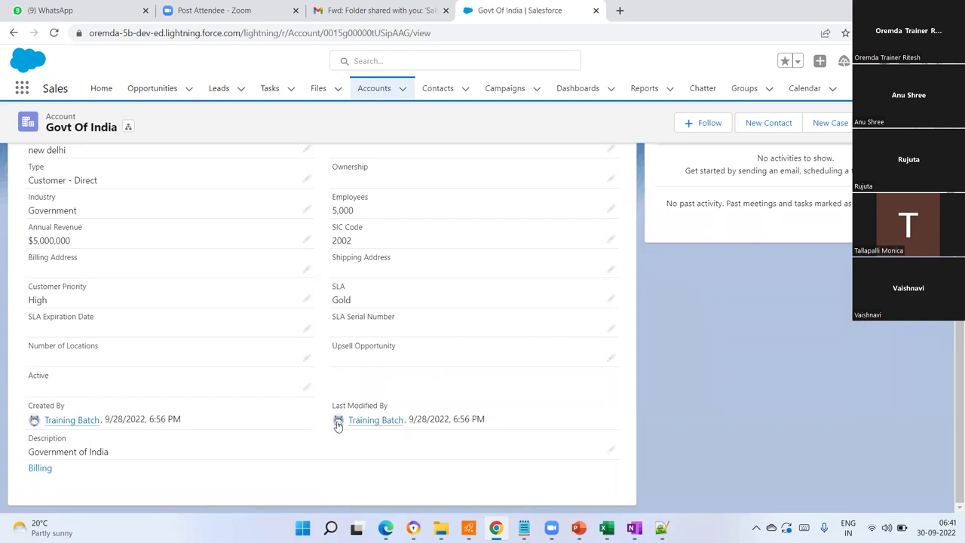
scroll(275, 376, "up", 3)
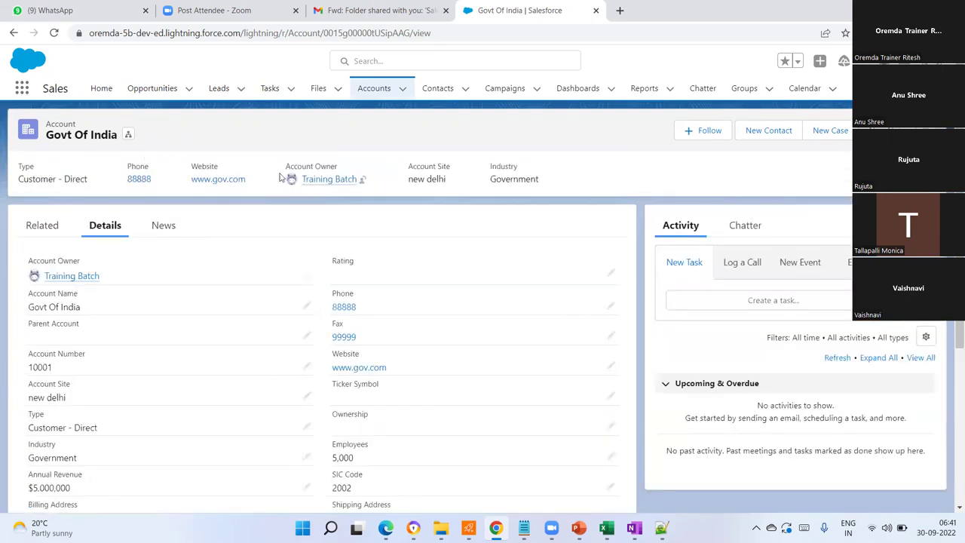
left_click(375, 89)
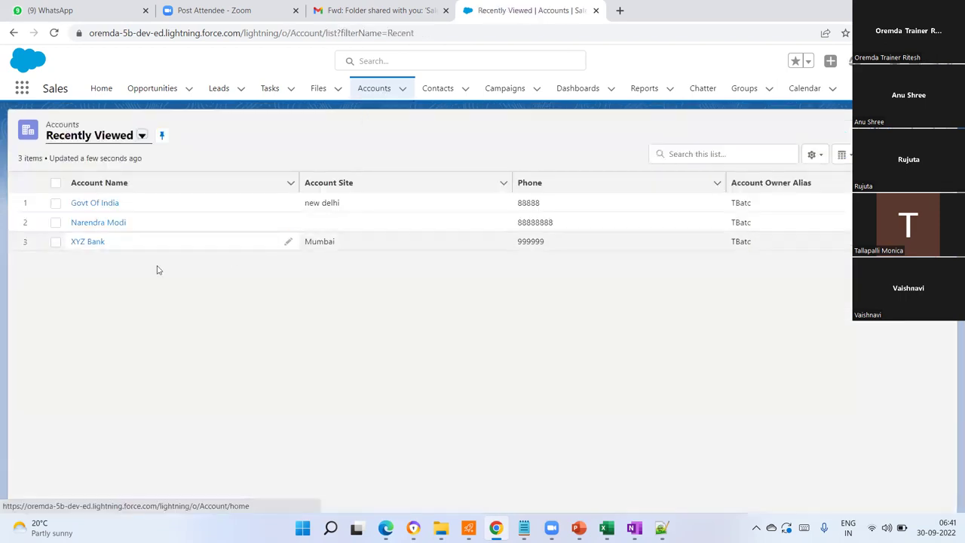
left_click(104, 227)
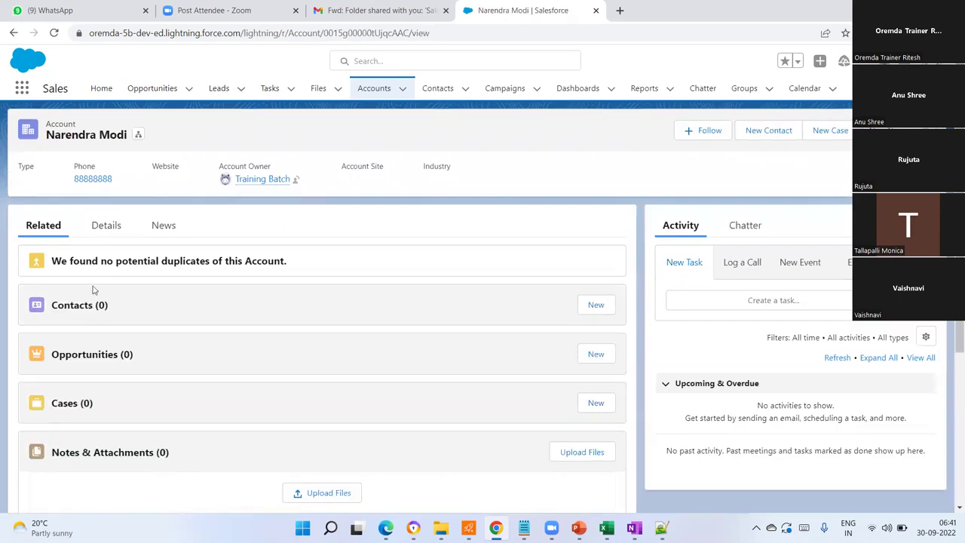
scroll(95, 325, "down", 2)
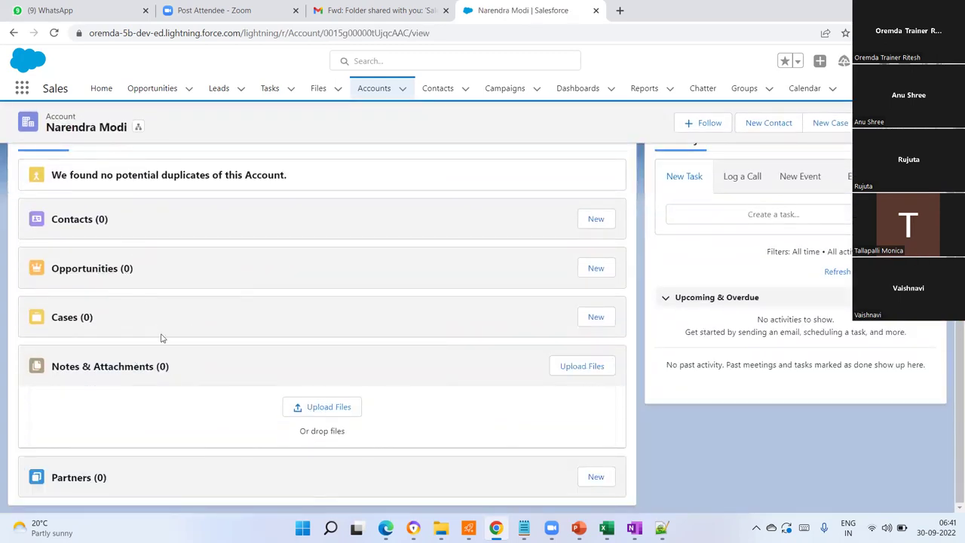
scroll(160, 337, "up", 2)
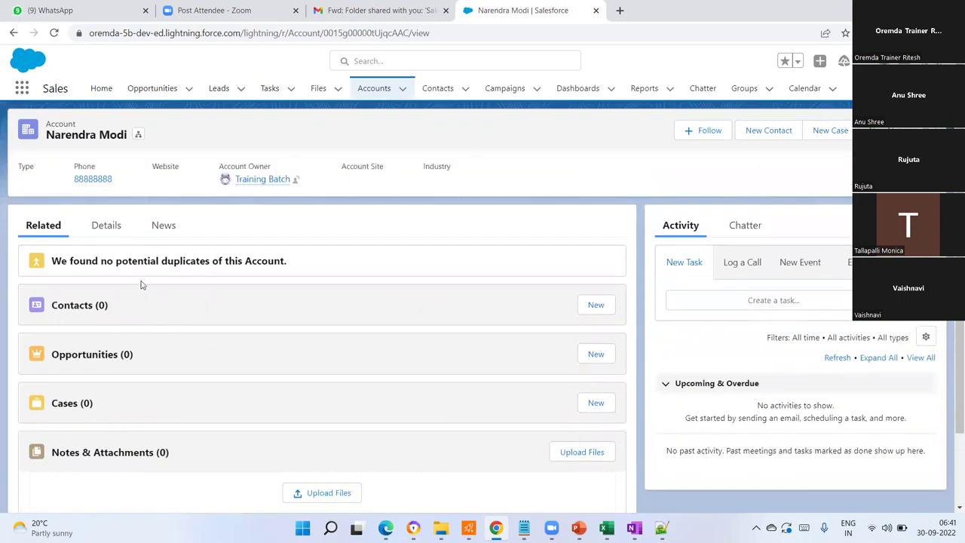
left_click(105, 226)
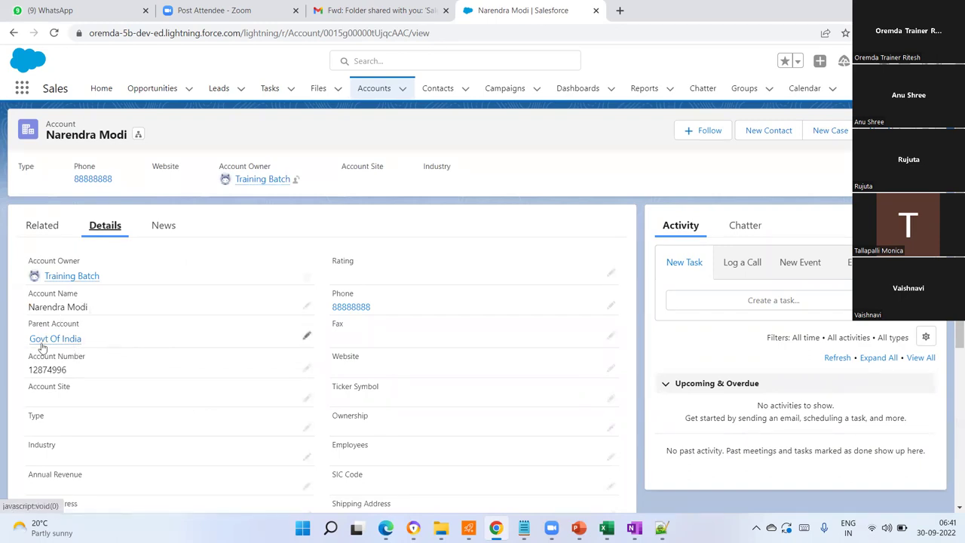
mouse_move(44, 339)
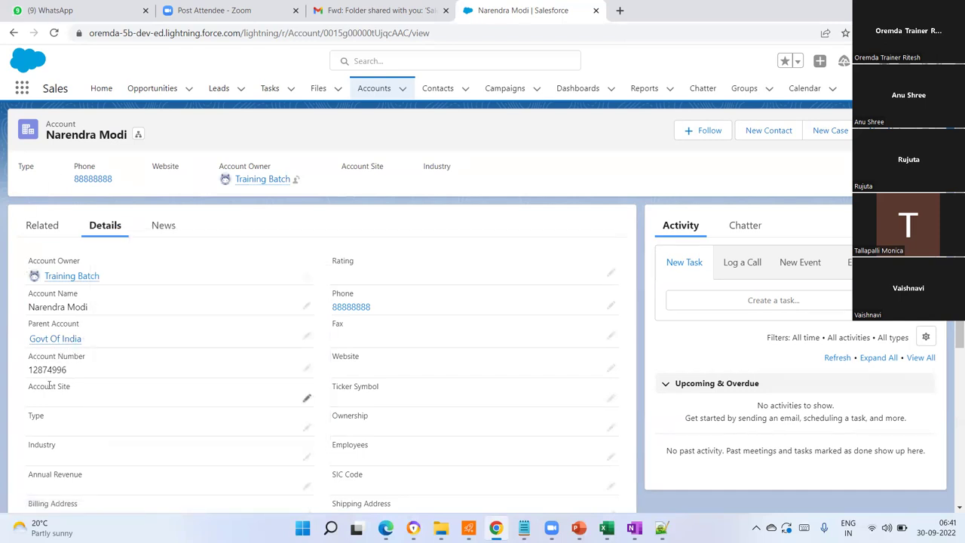
scroll(53, 388, "down", 3)
scroll(276, 299, "down", 1)
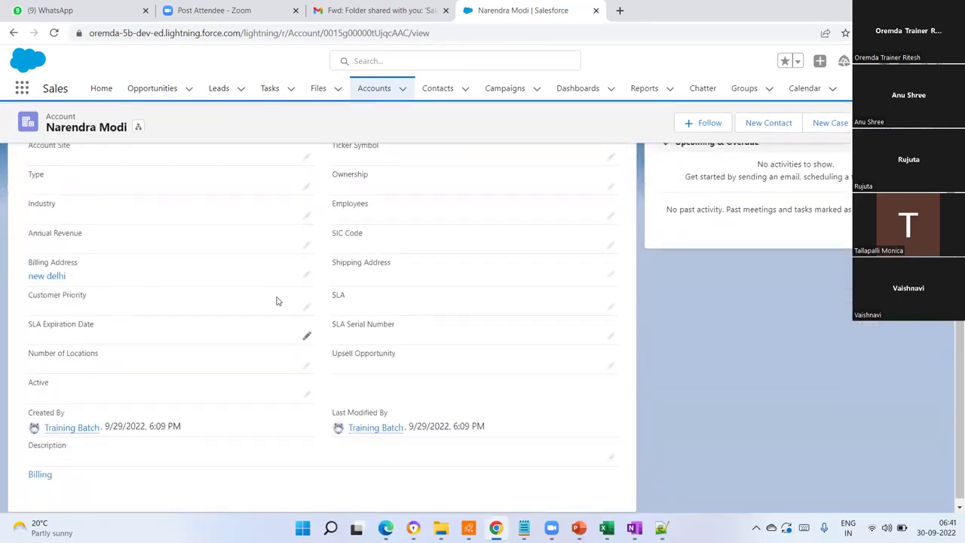
scroll(171, 452, "up", 5)
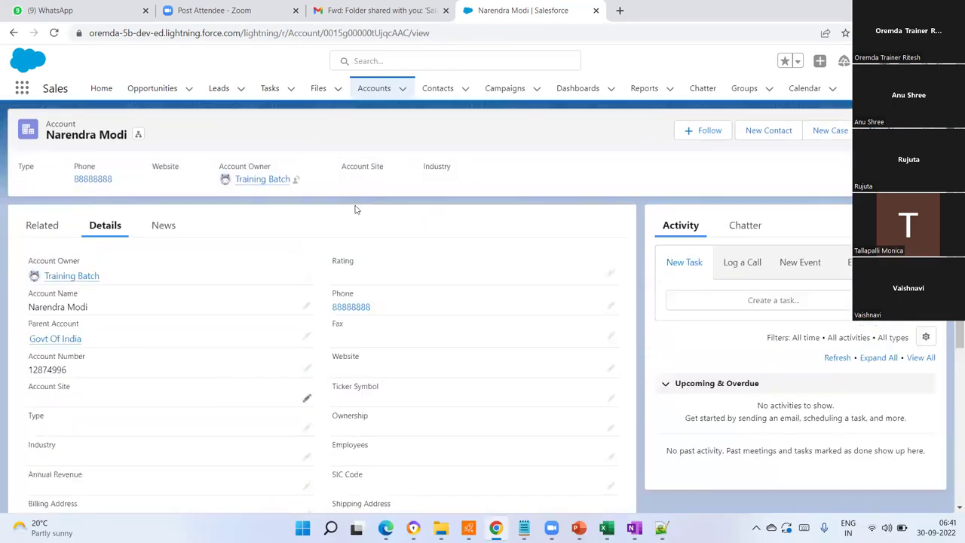
left_click(375, 91)
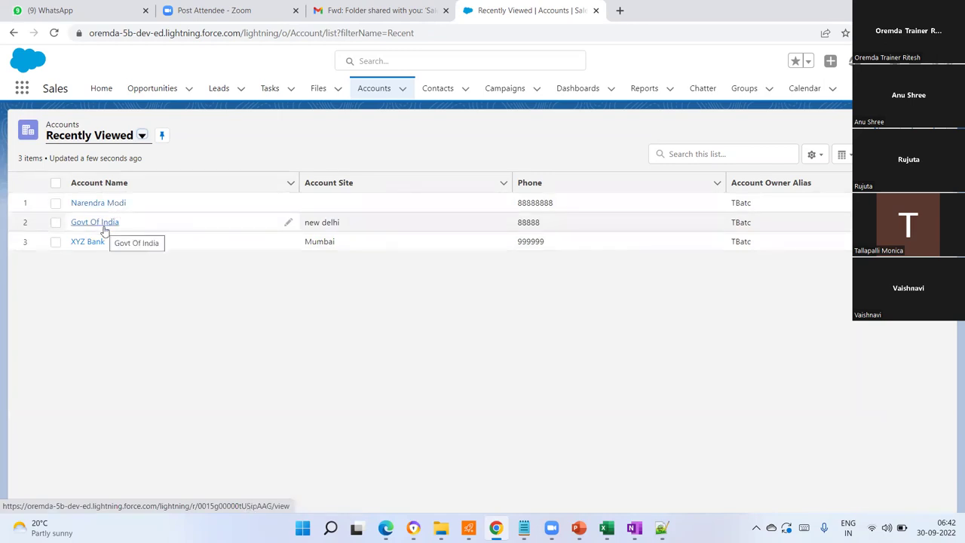
- Sort the accounts by phone, then start a new account and enter its name
left_click(712, 186)
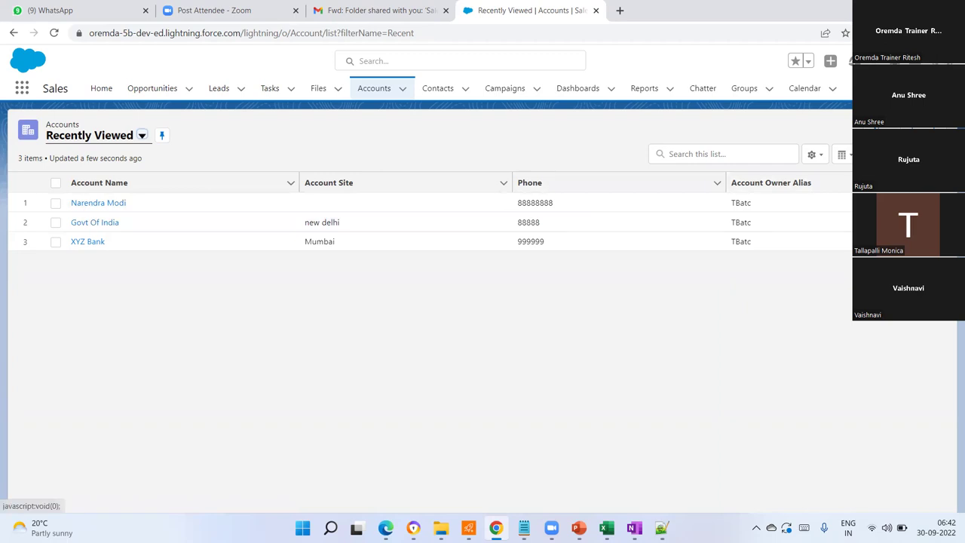
left_click(870, 135)
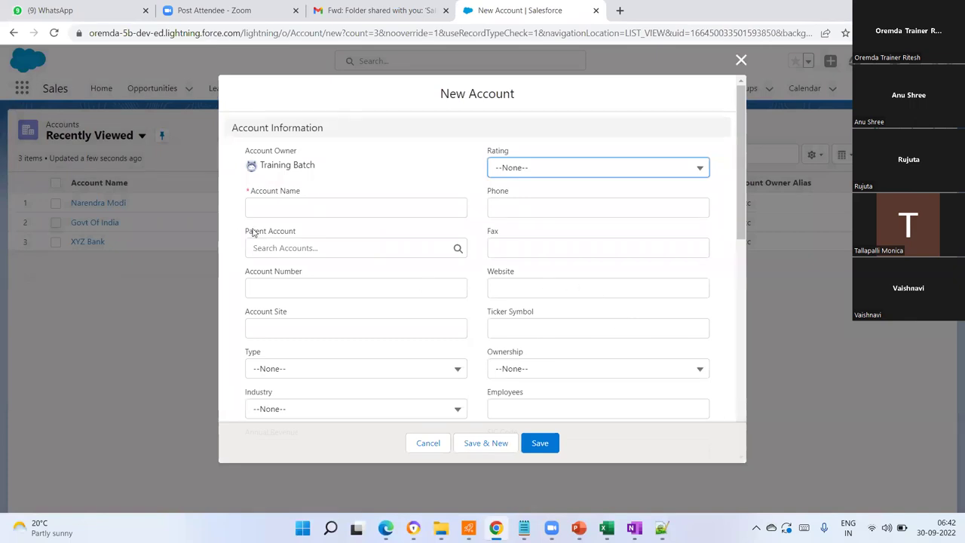
left_click(278, 211)
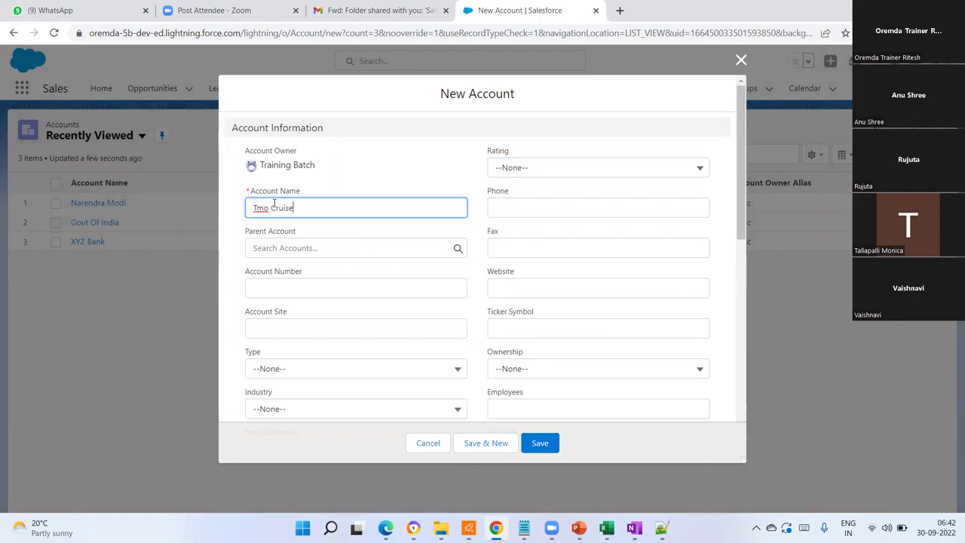
key("BackSpace")
key("BackSpace")
type("om")
- Give the new account a Cold rating and save it
left_click(285, 247)
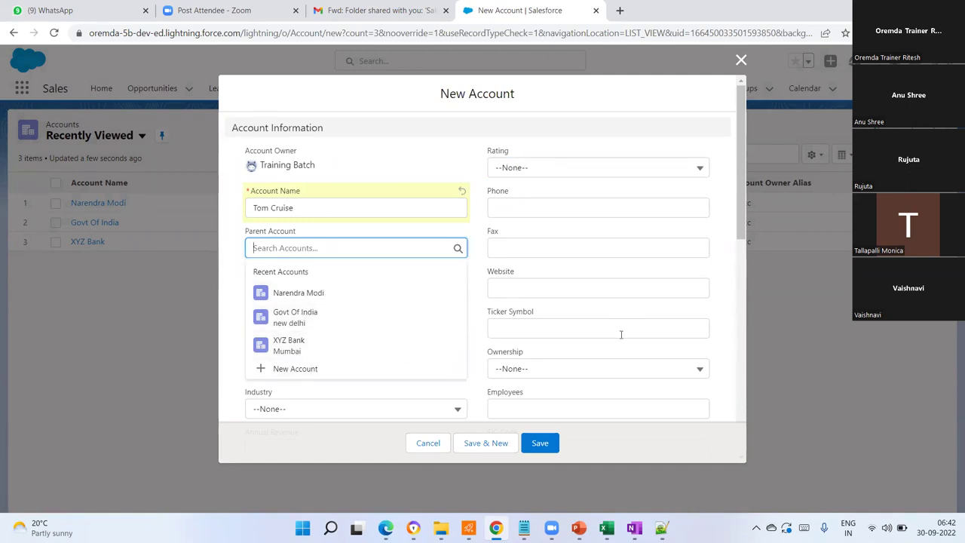
left_click(645, 317)
left_click(592, 171)
left_click(521, 258)
scroll(377, 339, "down", 3)
scroll(388, 236, "down", 5)
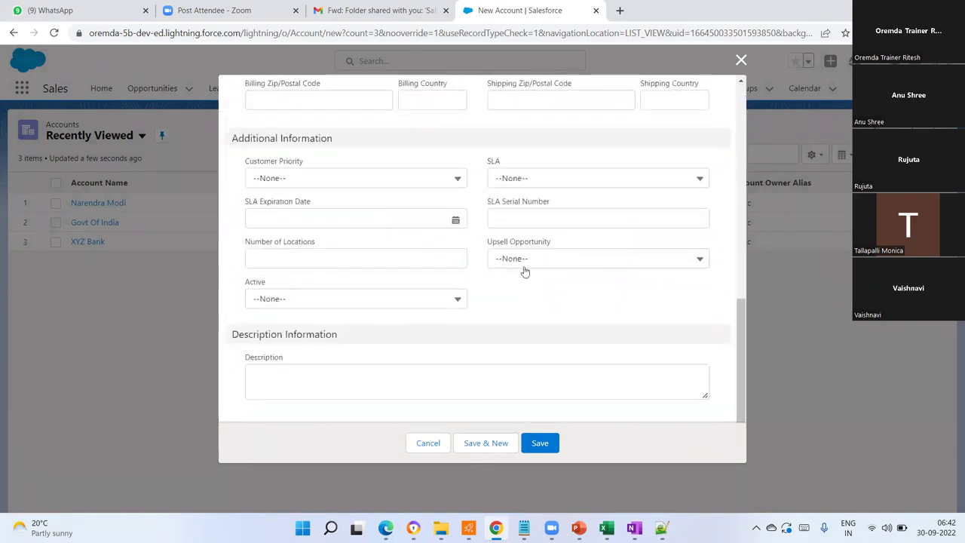
scroll(505, 329, "up", 8)
left_click(540, 444)
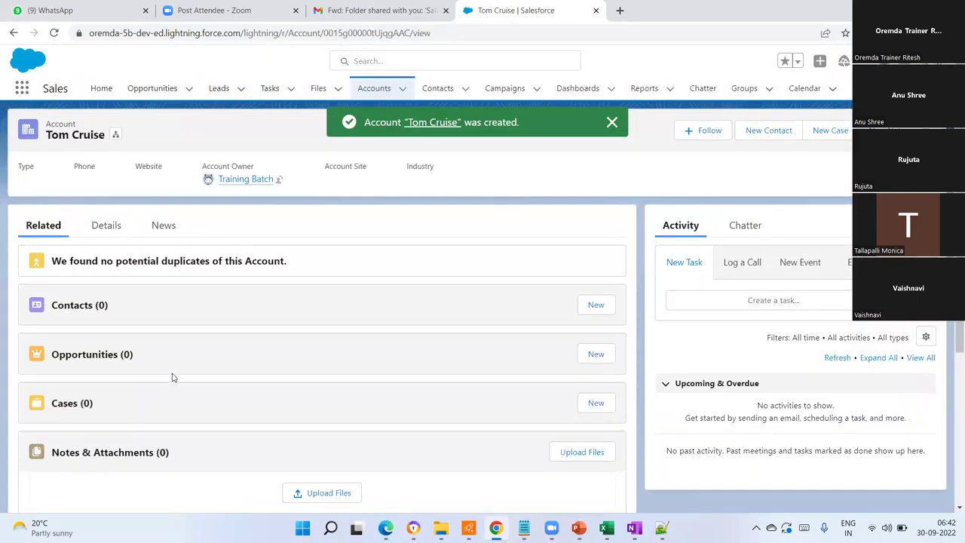
- Review the new account's Details fields, then return to the accounts list
scroll(181, 362, "down", 3)
scroll(166, 226, "up", 3)
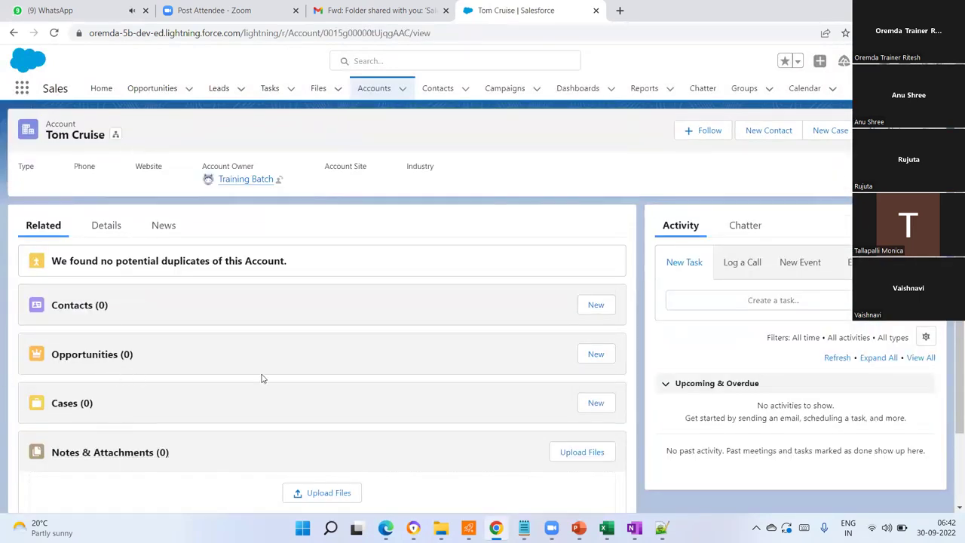
left_click(105, 225)
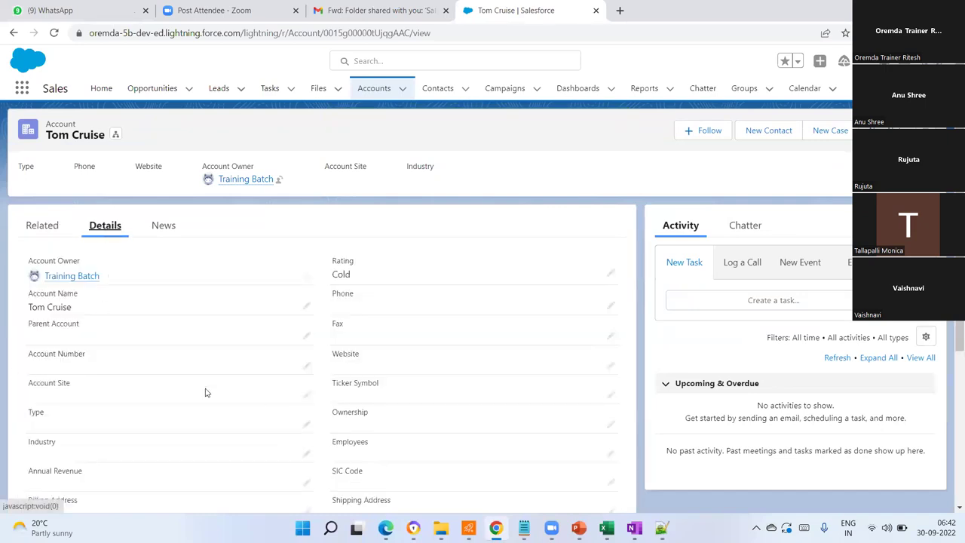
scroll(486, 398, "down", 1)
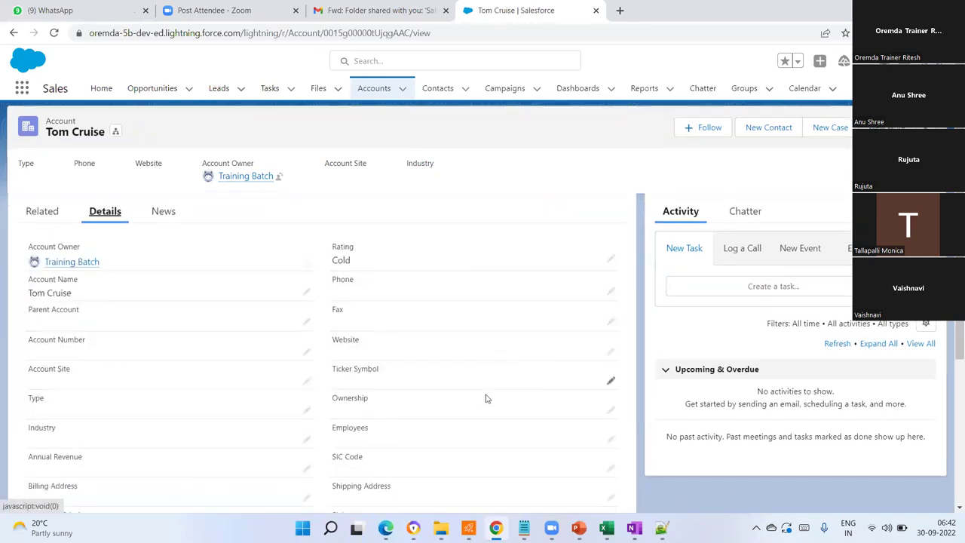
scroll(520, 369, "down", 4)
scroll(460, 354, "up", 3)
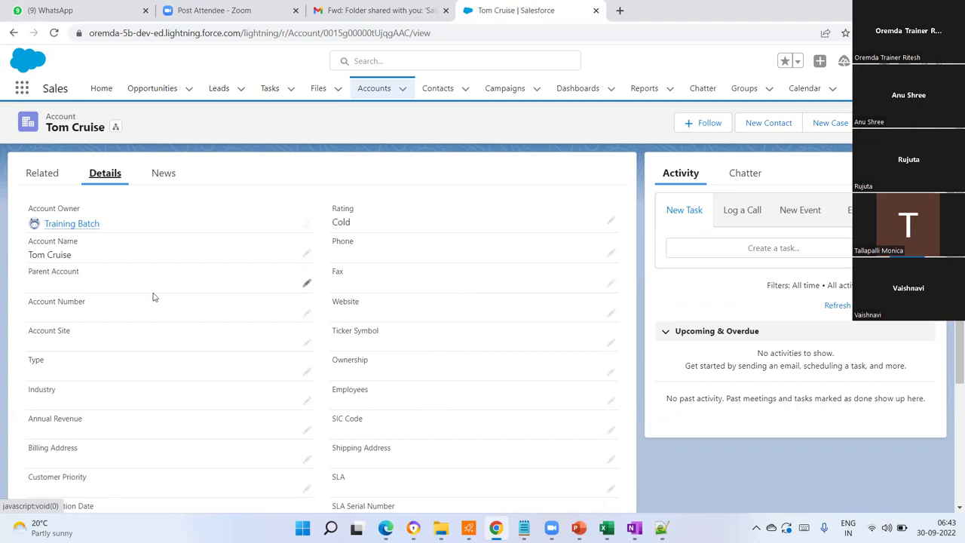
left_click(374, 88)
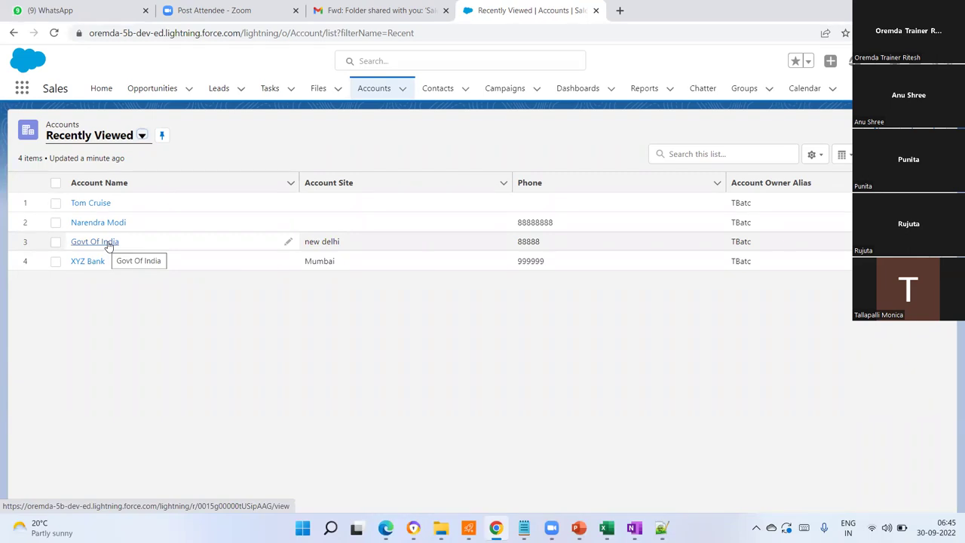
- Open a blank New Contact form from the Contacts list
left_click(440, 91)
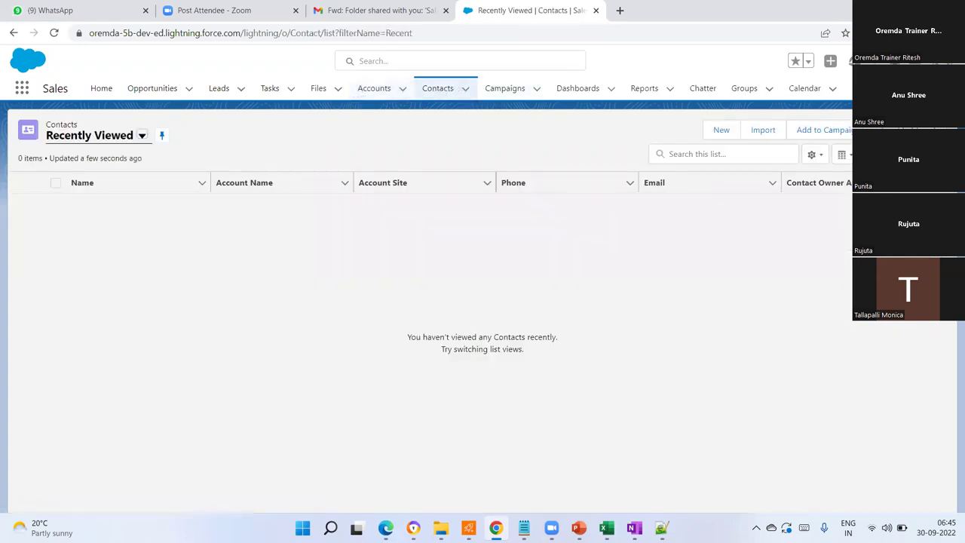
left_click(719, 131)
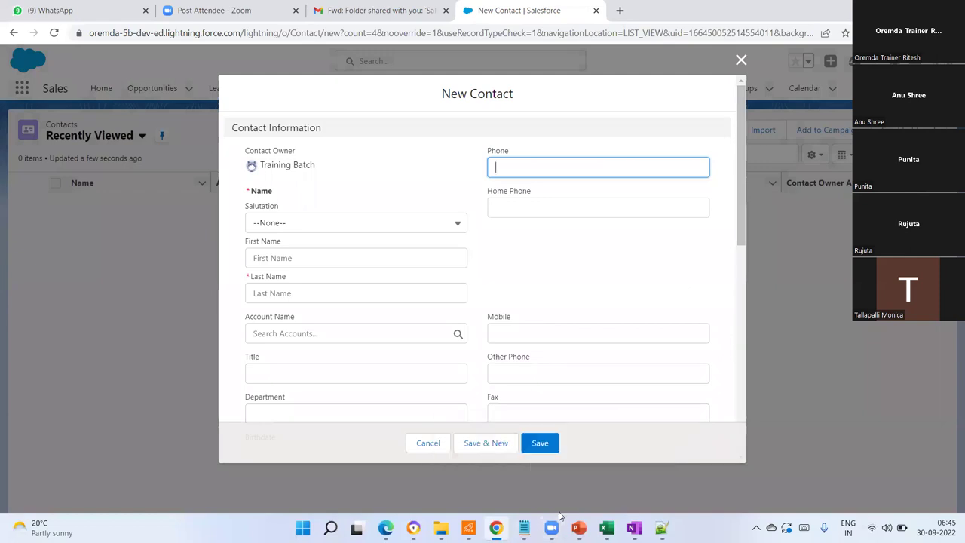
- Set the salutation to Mr. and fill in the contact's first and last name
mouse_move(552, 526)
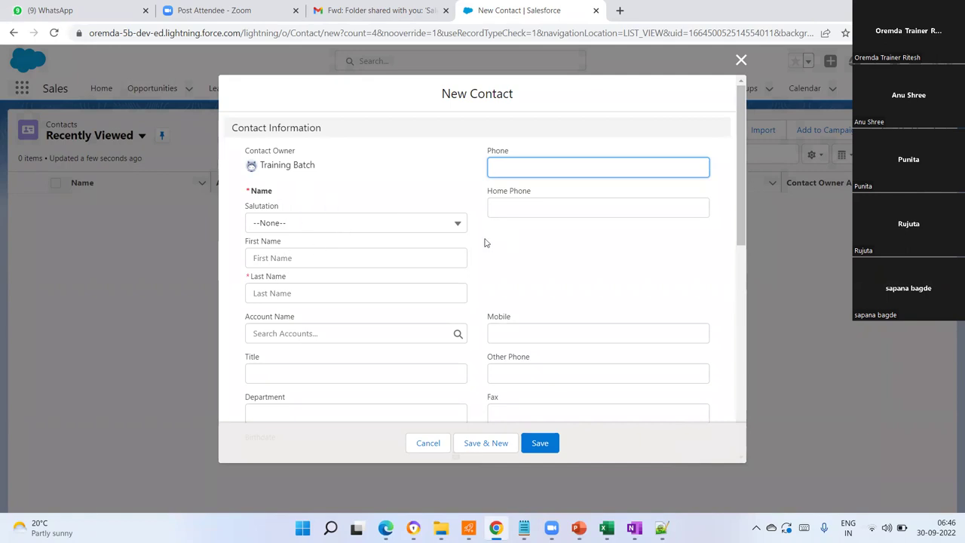
left_click(457, 226)
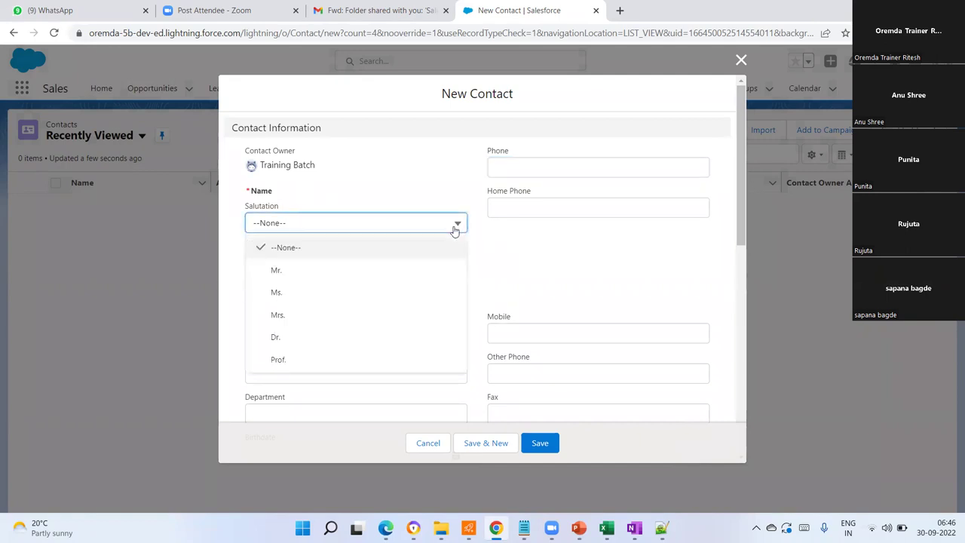
left_click(288, 271)
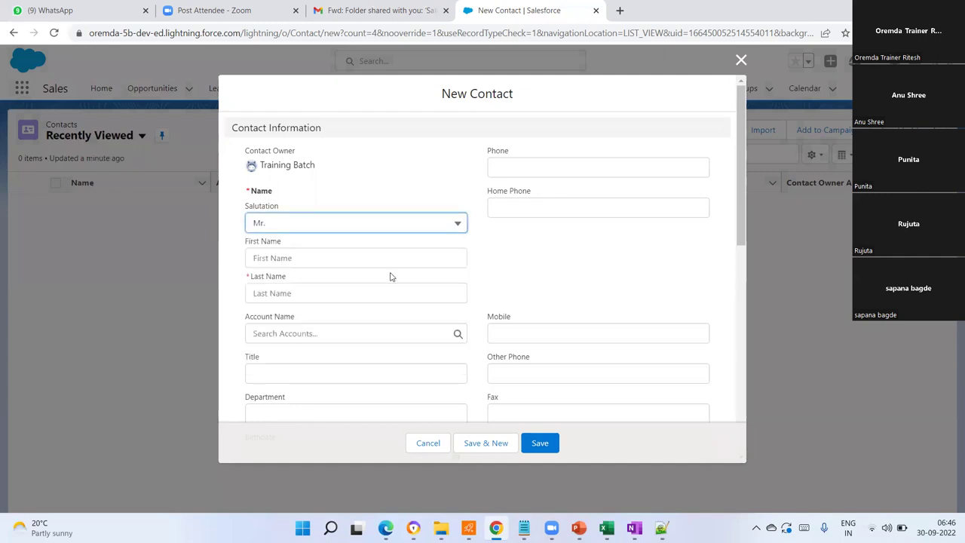
left_click(285, 257)
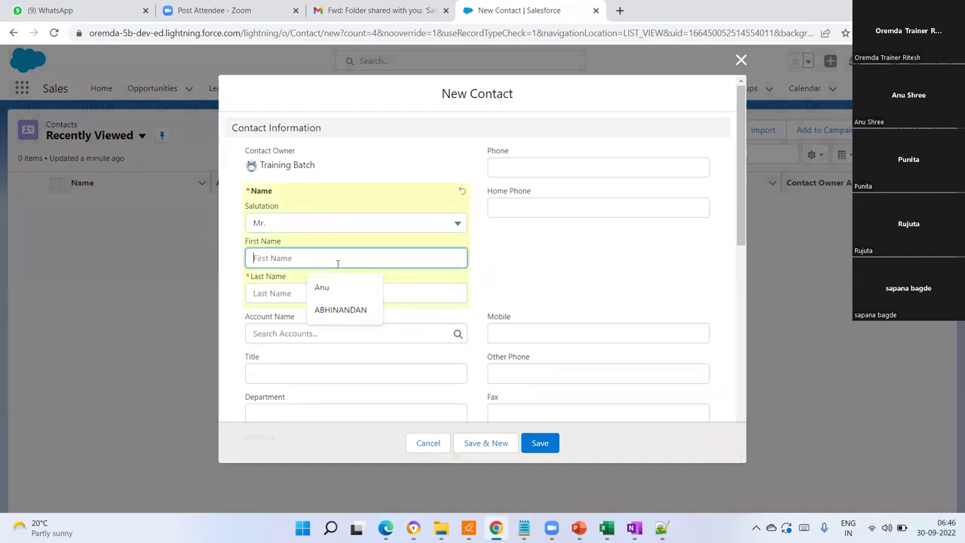
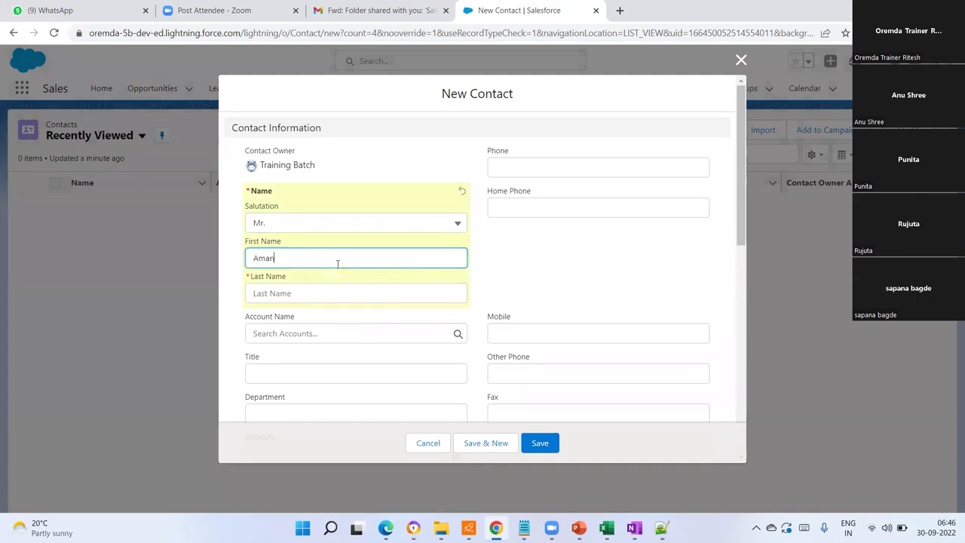
left_click(327, 293)
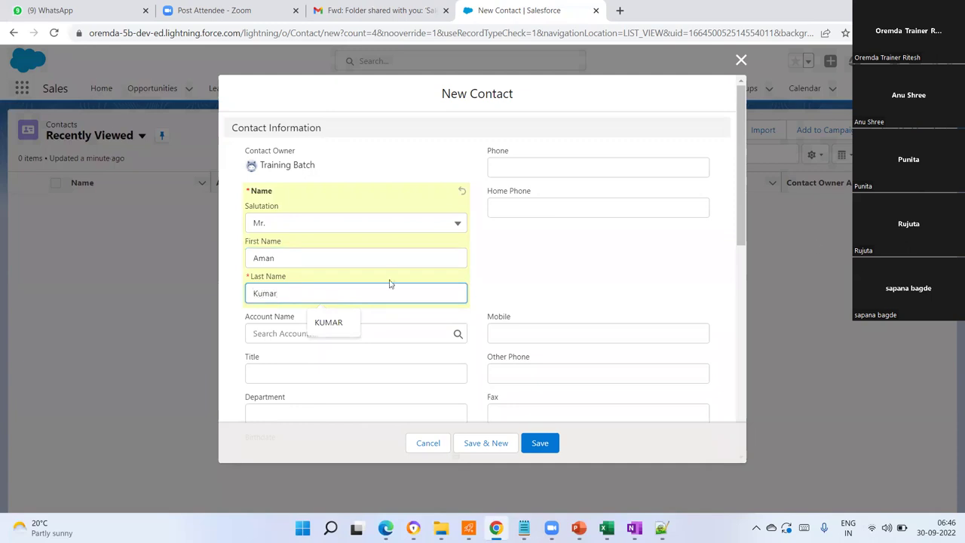
left_click(655, 243)
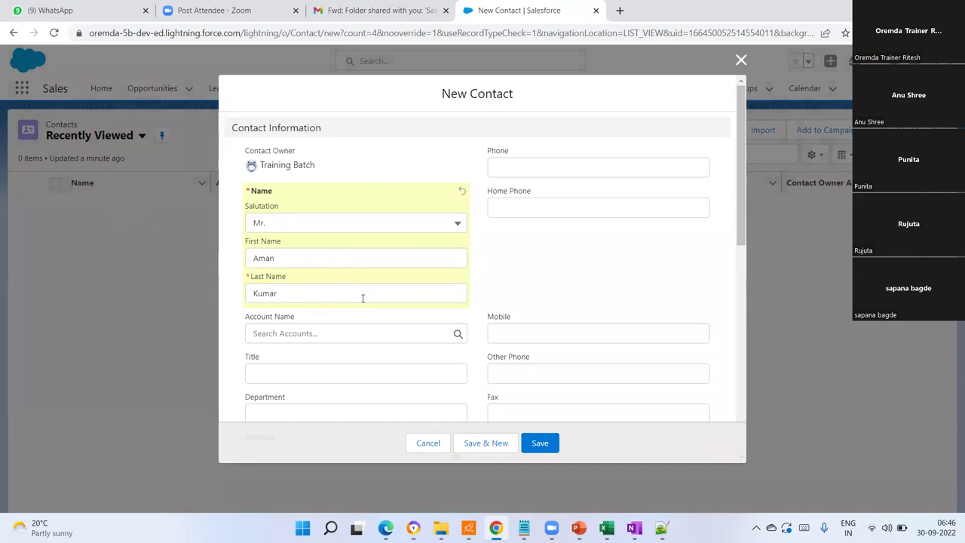
- Link the new contact to the XYZ Bank account
left_click(324, 331)
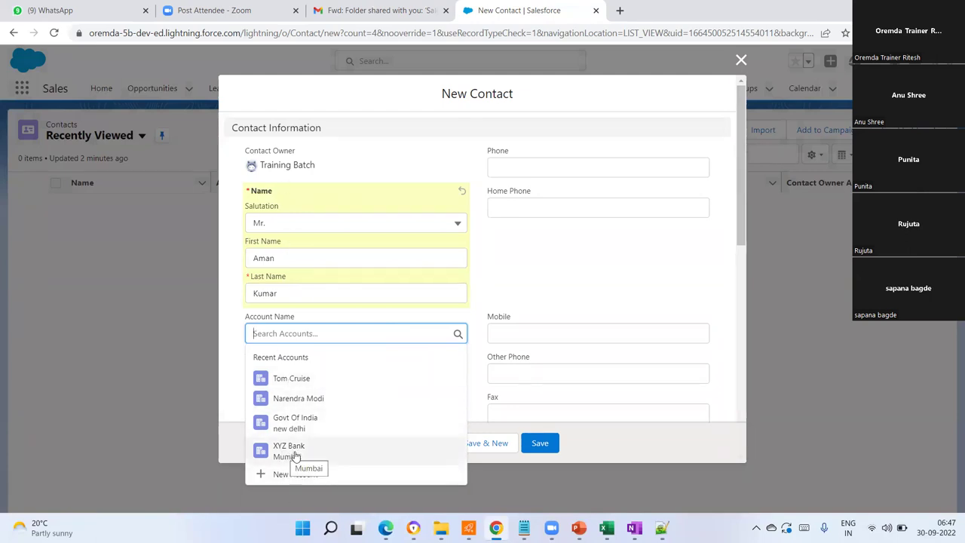
left_click(288, 451)
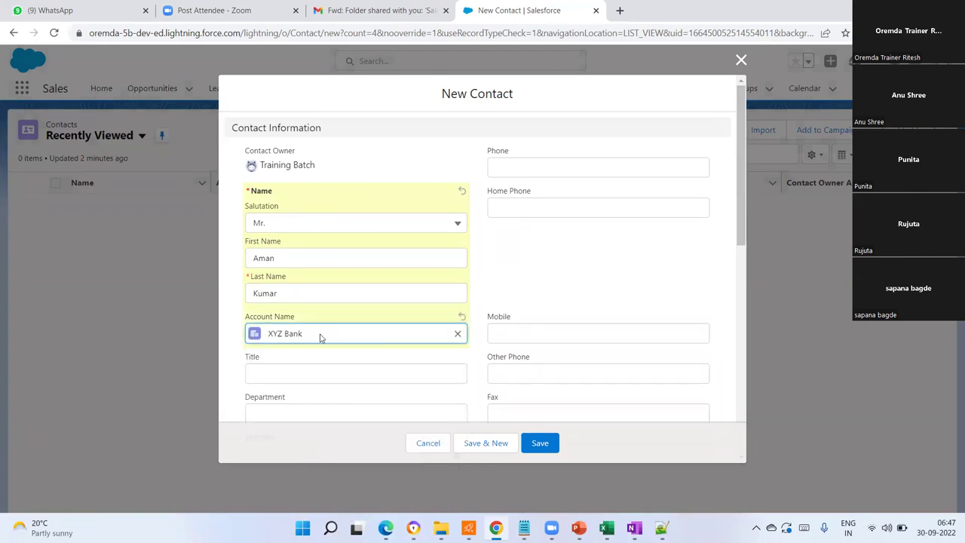
scroll(326, 325, "down", 2)
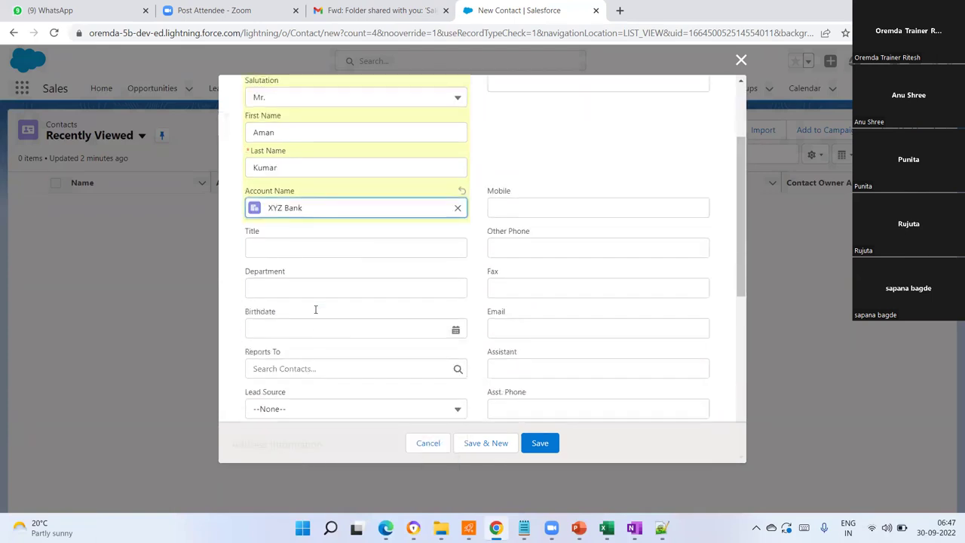
- Set the contact's Department to Finance
left_click(297, 253)
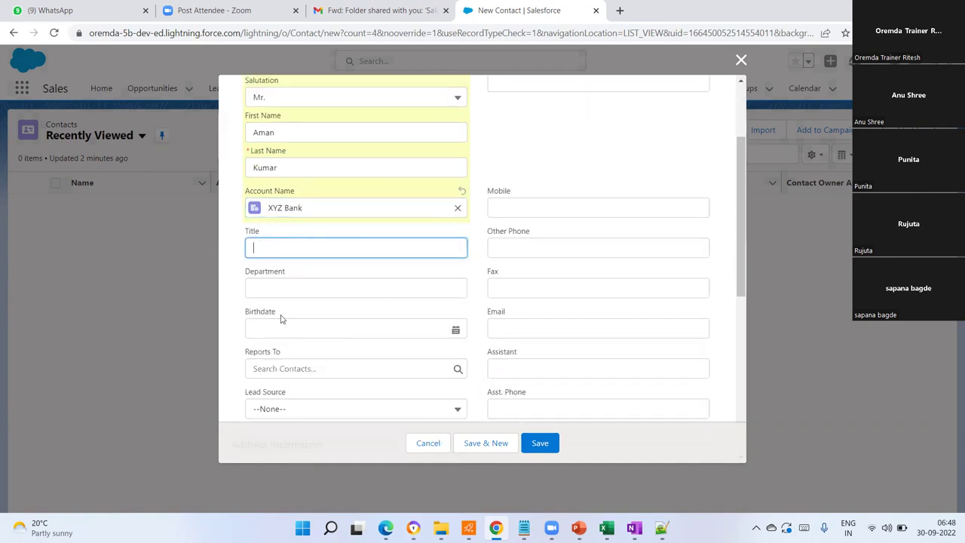
left_click(293, 288)
type("Bank")
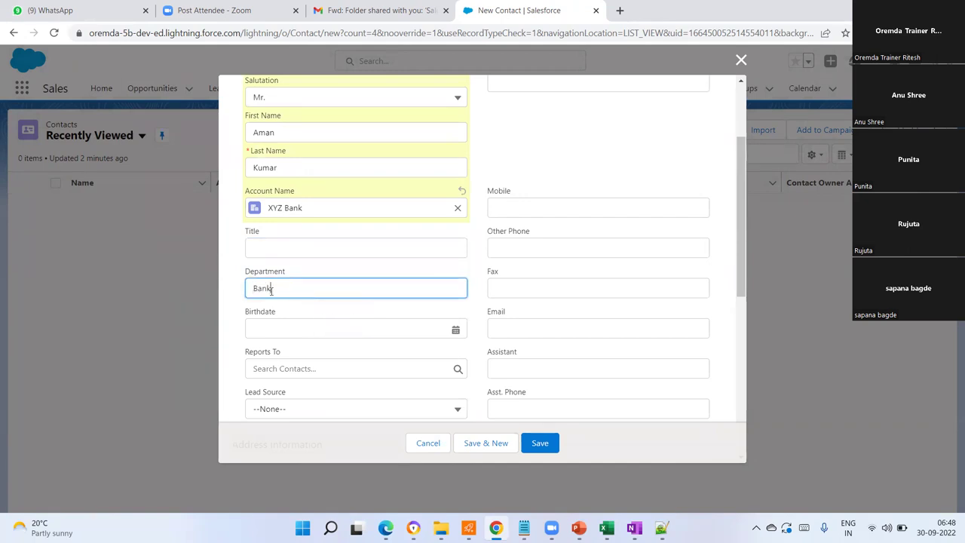
left_click_drag(271, 290, 242, 293)
type("F")
- Set the contact's Lead Source to Web
scroll(396, 339, "down", 3)
left_click(357, 243)
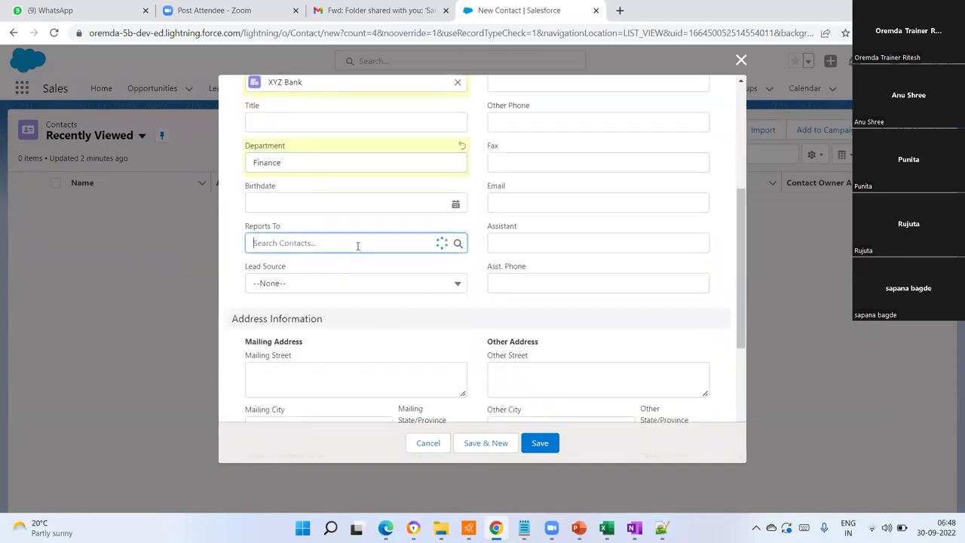
left_click(368, 285)
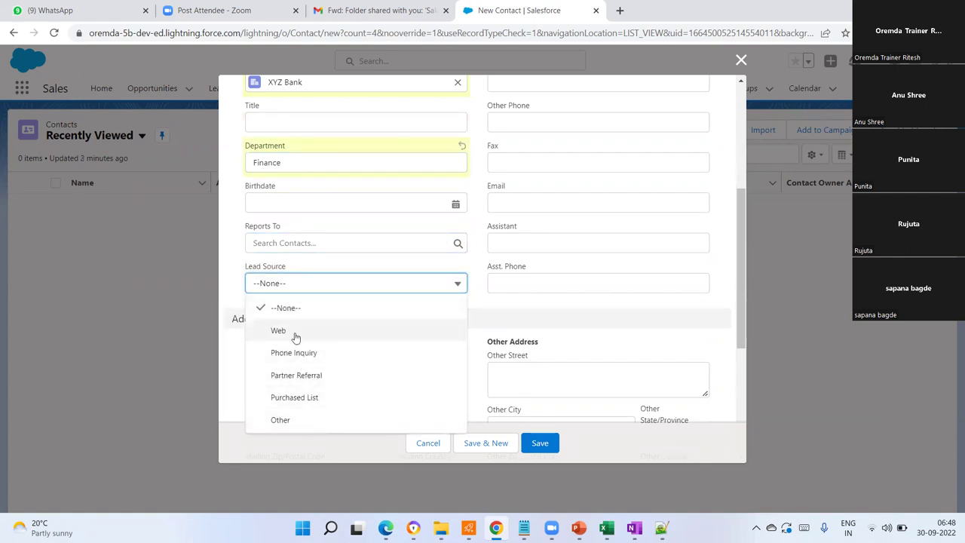
left_click(277, 330)
scroll(380, 345, "down", 3)
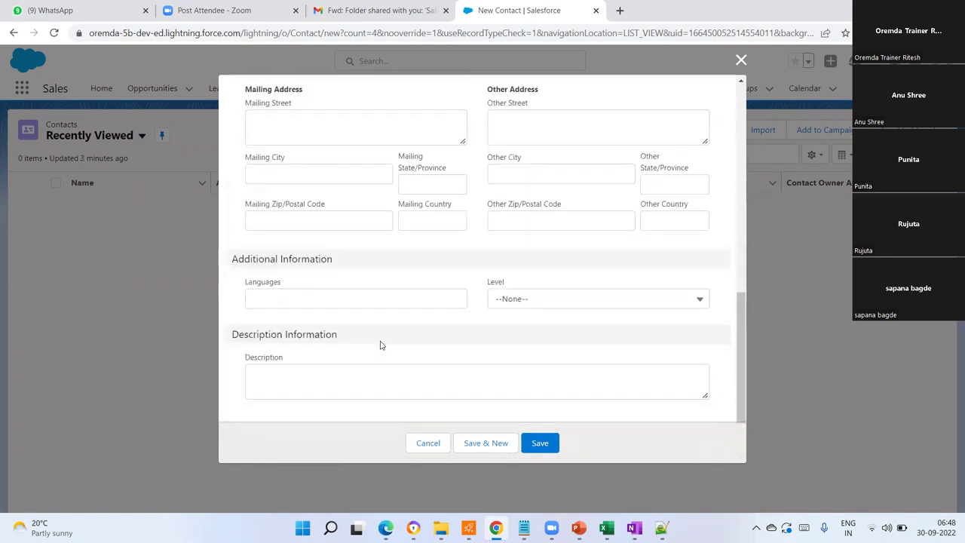
scroll(382, 347, "up", 10)
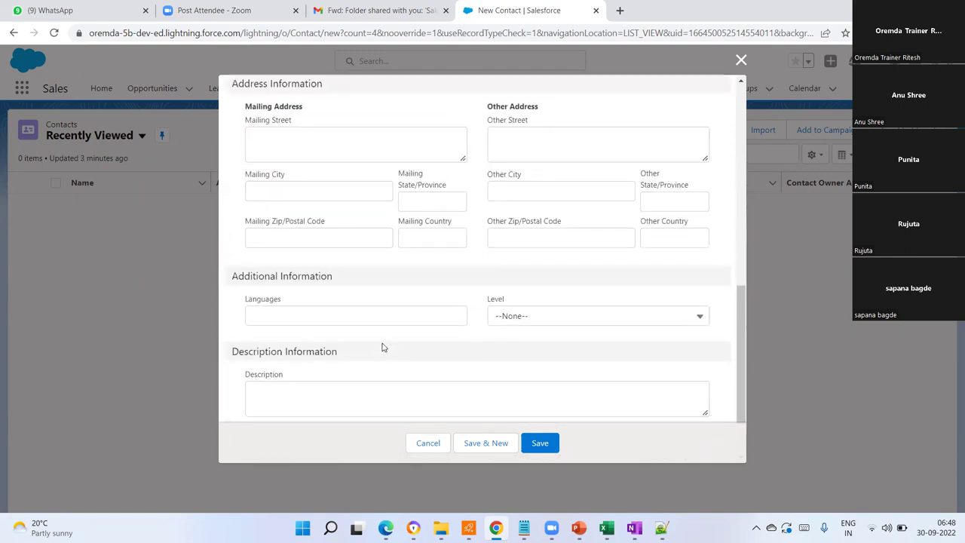
scroll(573, 301, "down", 10)
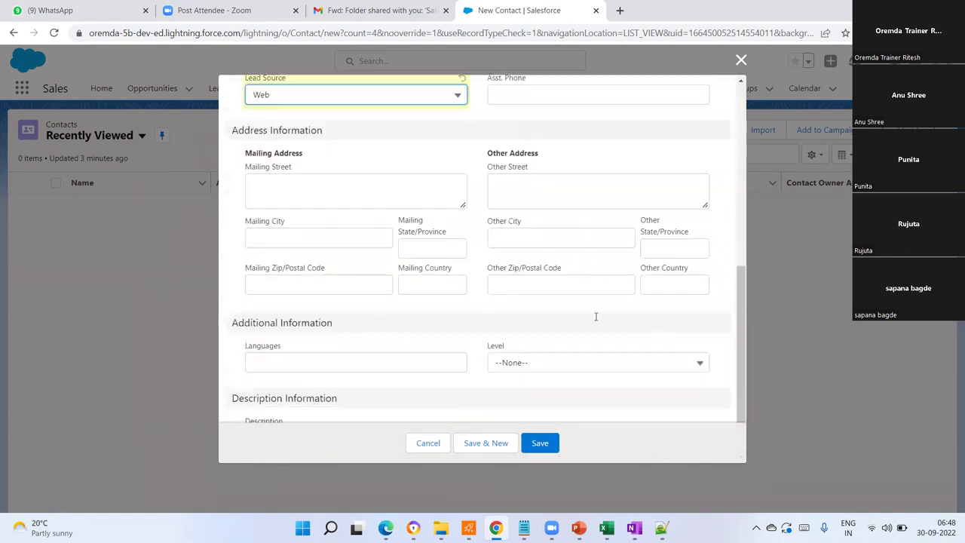
- Save the new contact and return to the Recently Viewed contacts list
left_click(545, 443)
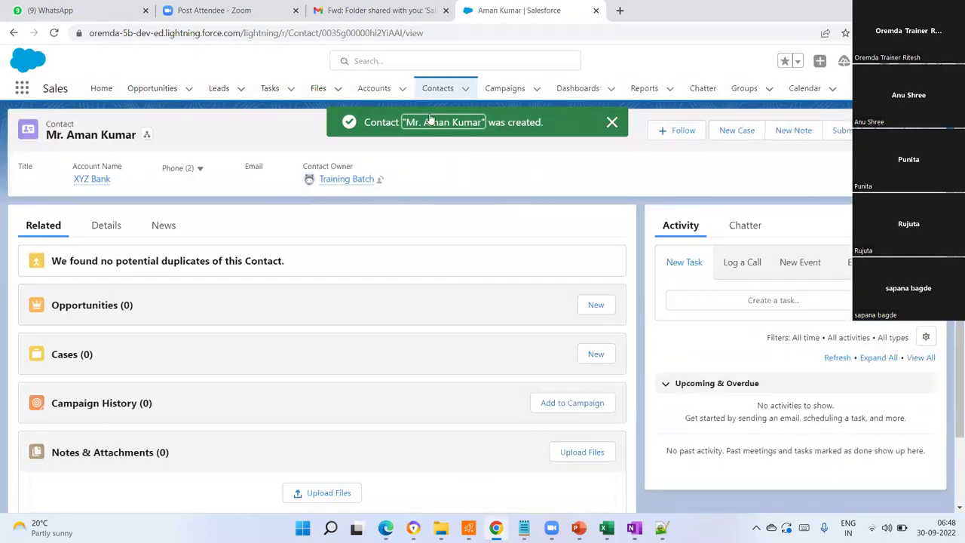
left_click(443, 89)
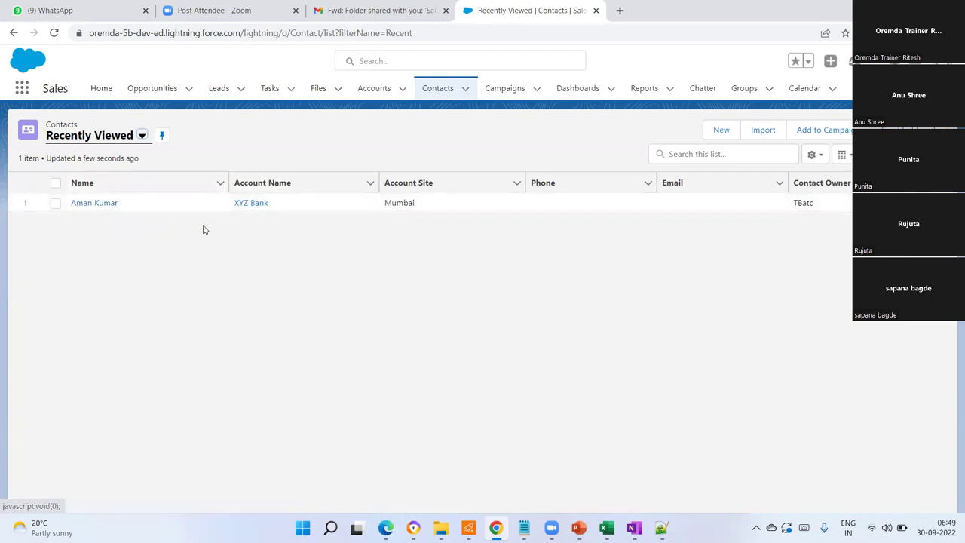
- Sort contacts by Account Name, then open the XYZ Bank record from the accounts list
left_click(273, 187)
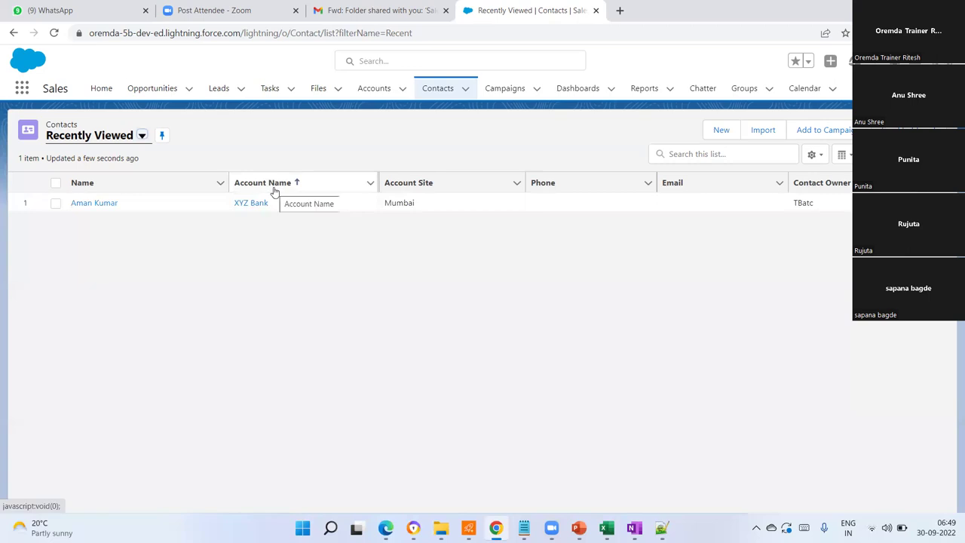
left_click(375, 89)
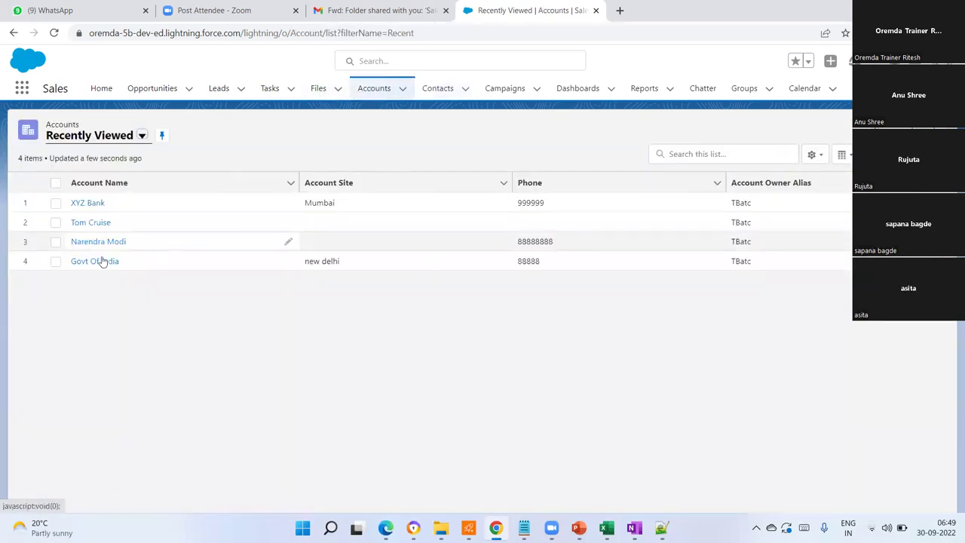
left_click(88, 202)
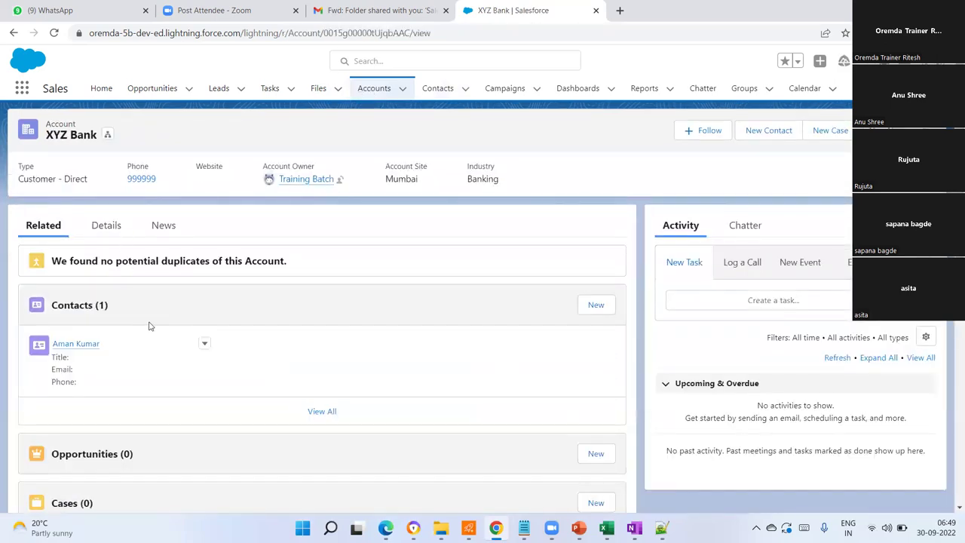
- Look over the XYZ Bank record and open its one related contact
scroll(149, 328, "down", 1)
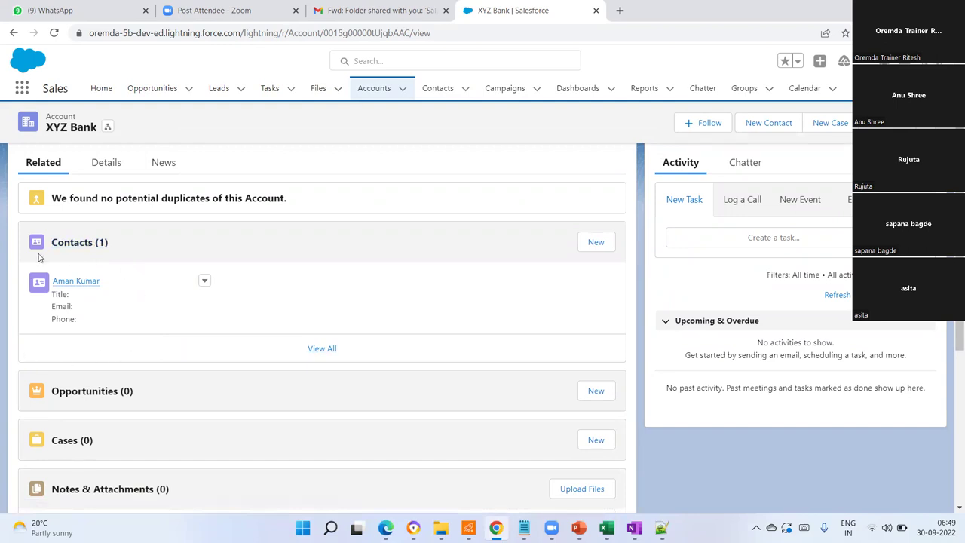
scroll(78, 194, "up", 1)
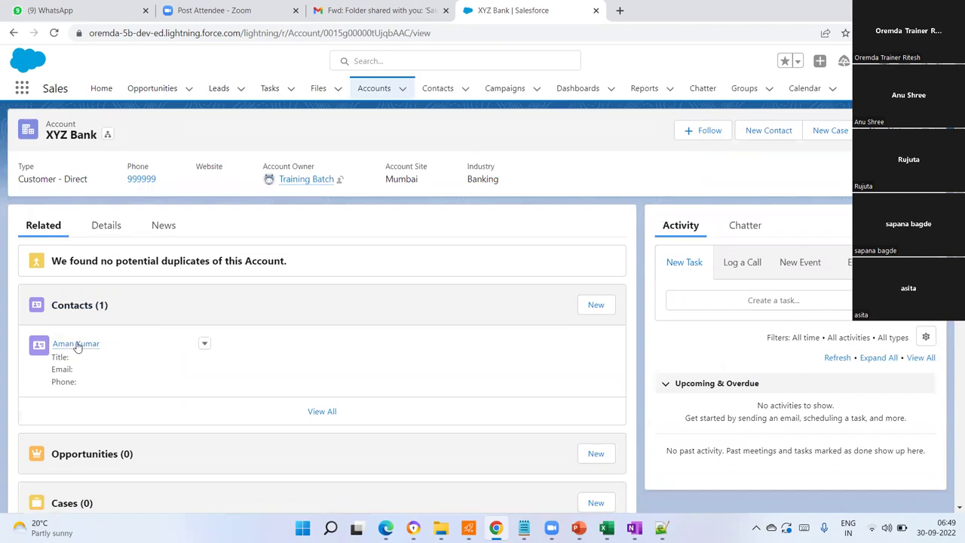
mouse_move(77, 345)
scroll(75, 357, "down", 1)
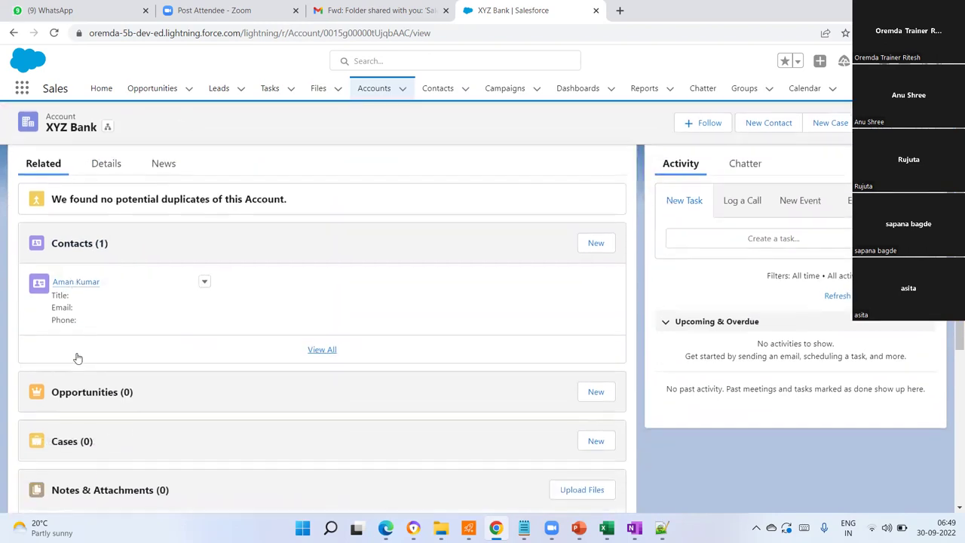
scroll(90, 318, "up", 1)
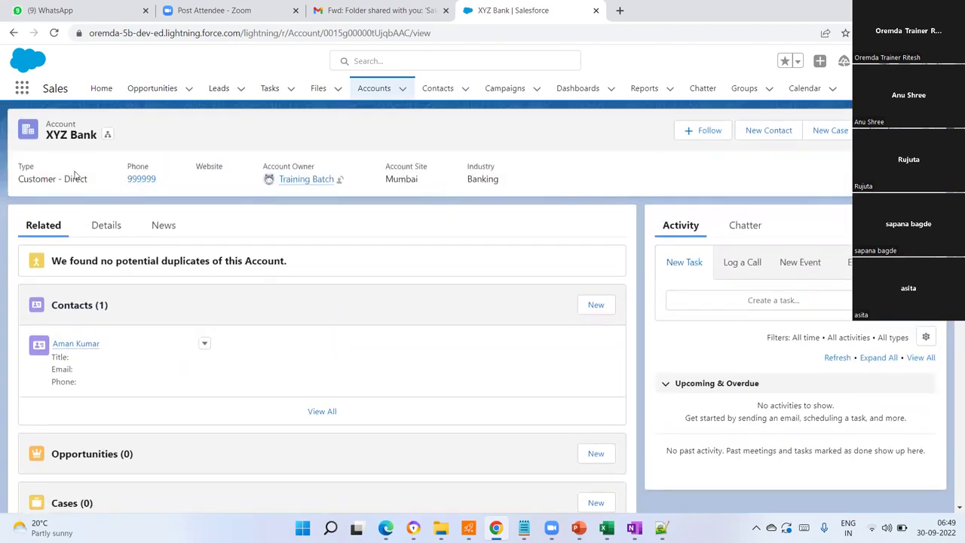
scroll(68, 339, "down", 1)
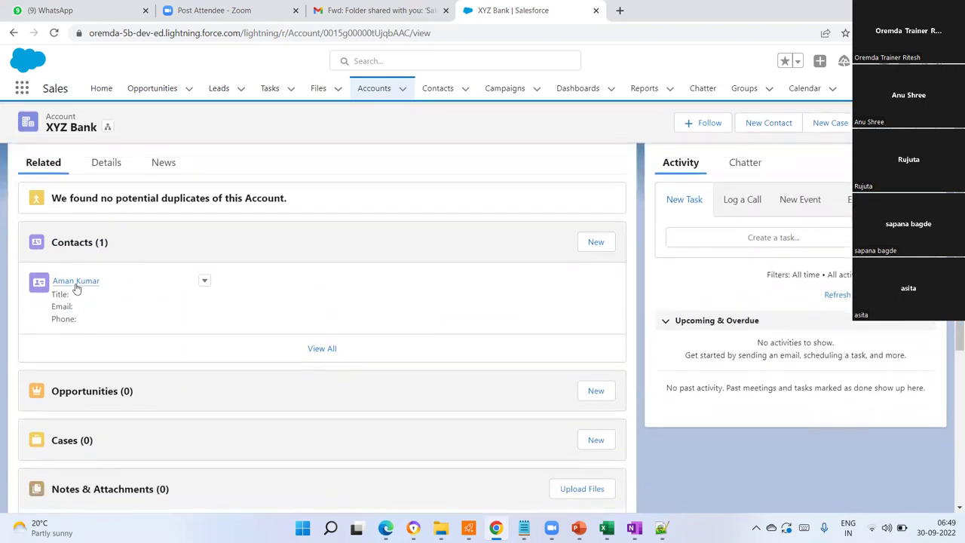
left_click(75, 282)
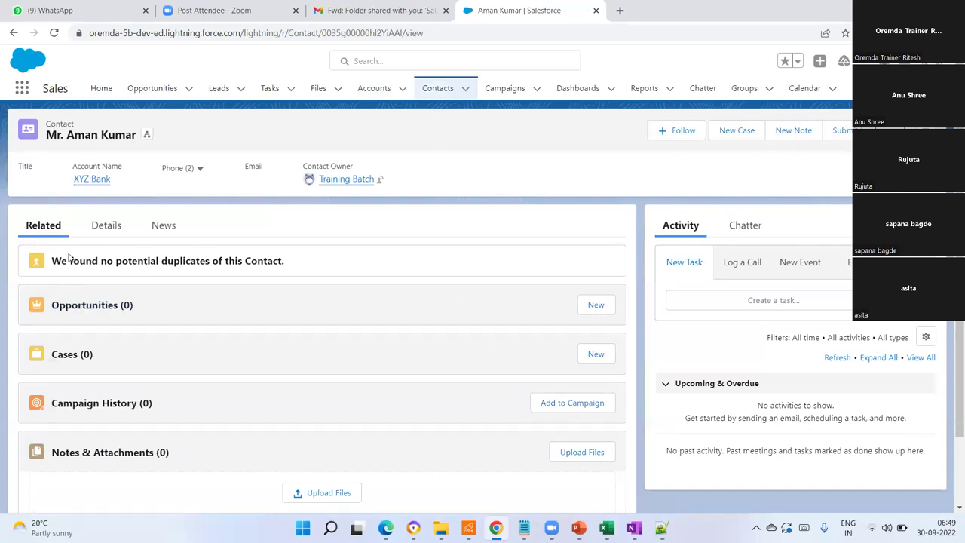
- Check the contact's Details (XYZ Bank, Finance, Web), then return to the contacts list
left_click(114, 234)
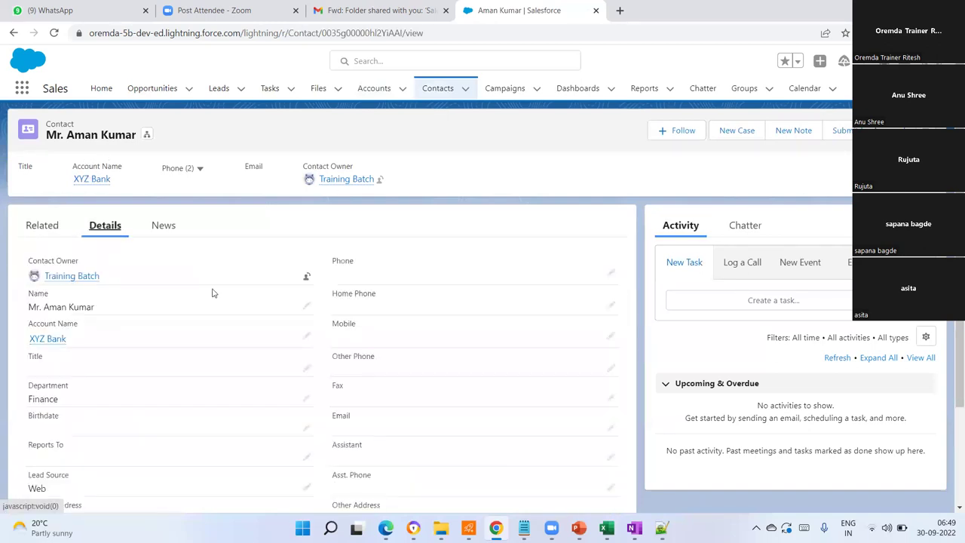
scroll(397, 387, "down", 3)
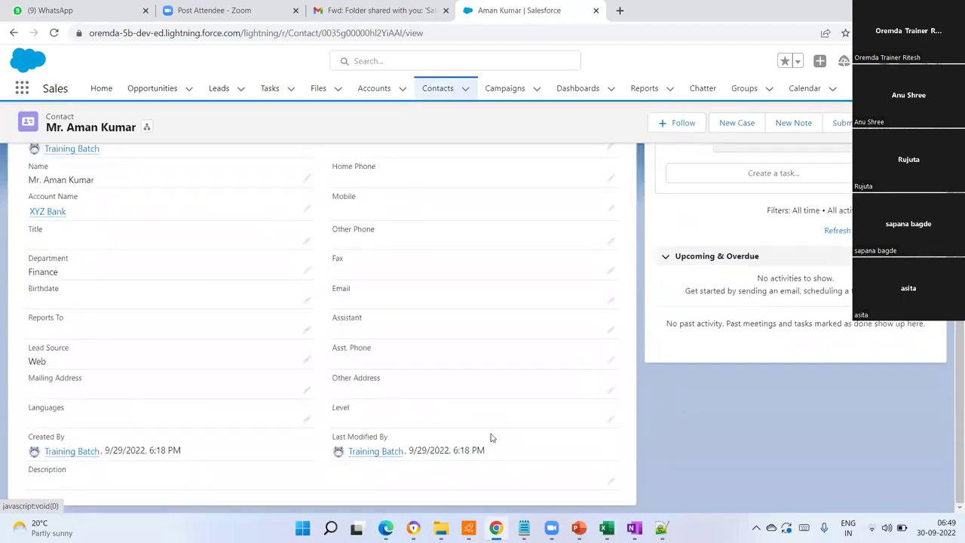
scroll(491, 437, "up", 3)
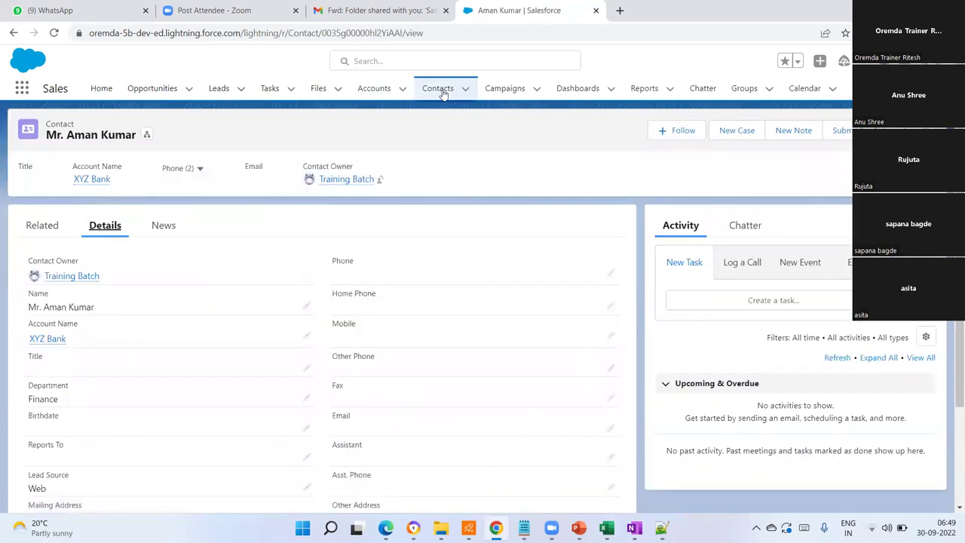
left_click(442, 90)
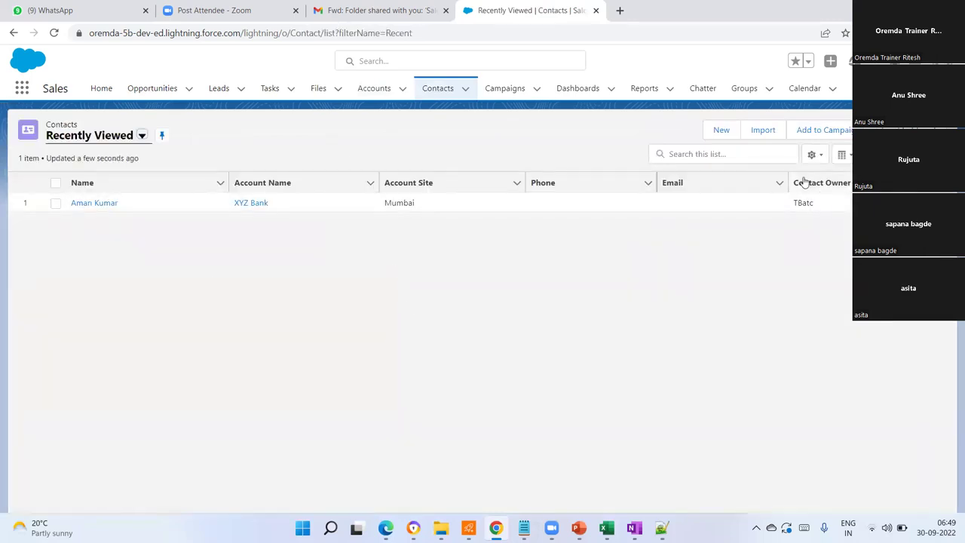
- Start a new contact with salutation Ms. and enter the contact's first and last name
left_click(724, 135)
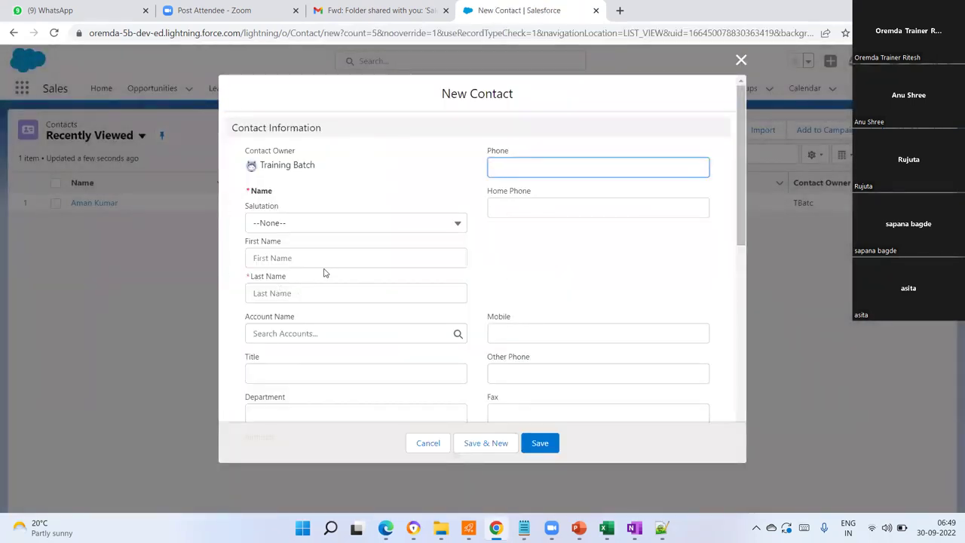
left_click(285, 223)
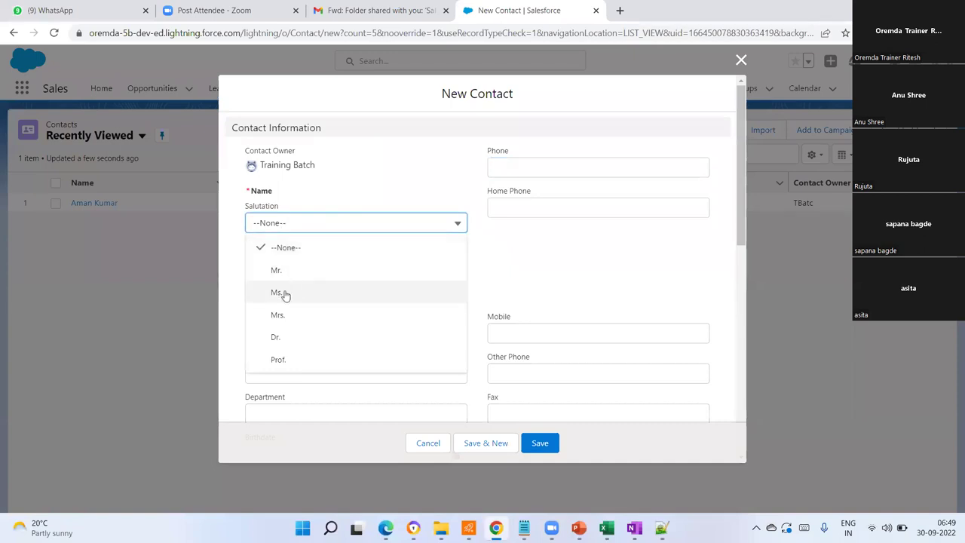
left_click(285, 296)
left_click(274, 258)
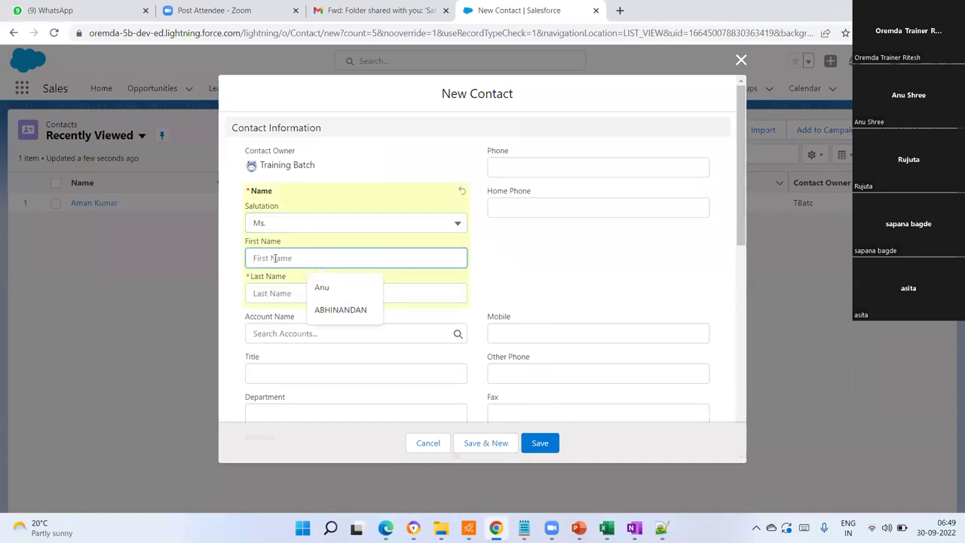
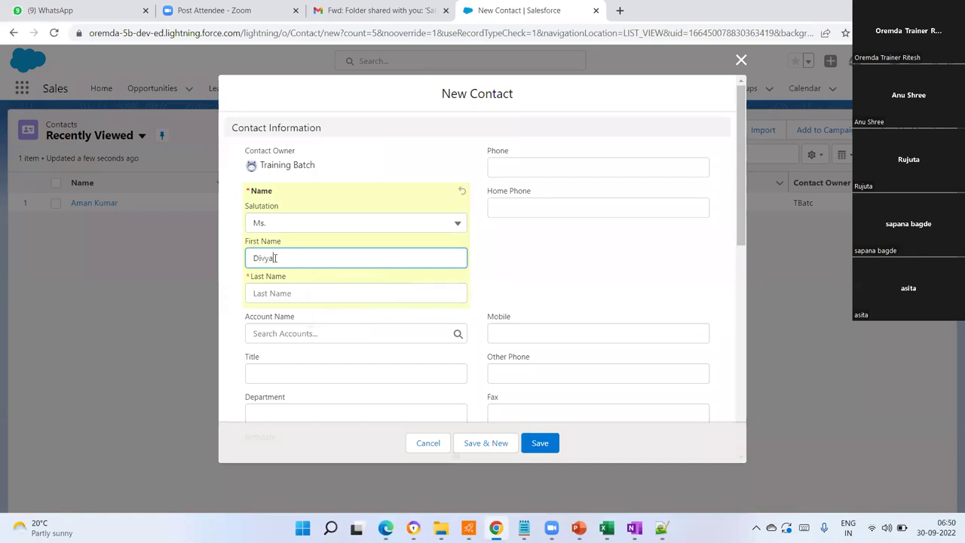
left_click(279, 293)
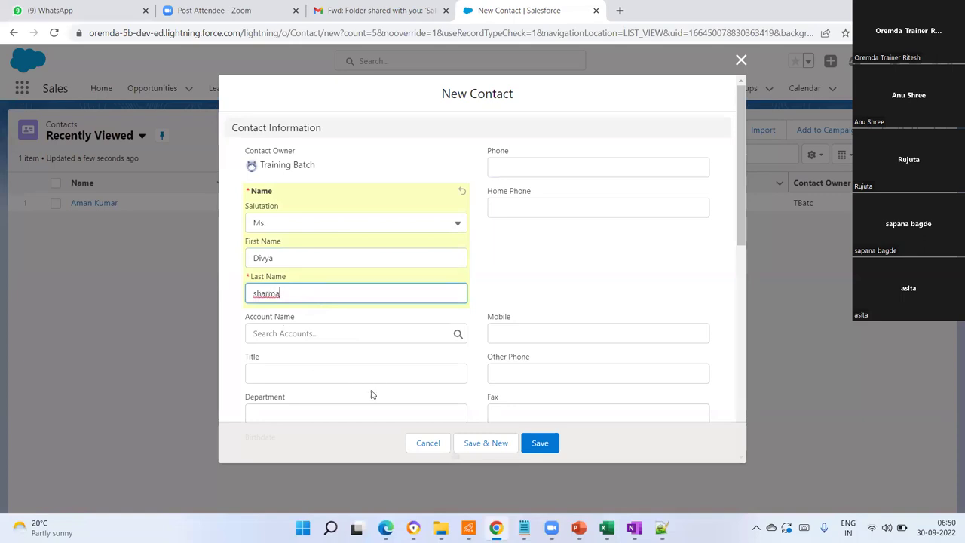
- Leave Account Name empty and save the contact
left_click(457, 335)
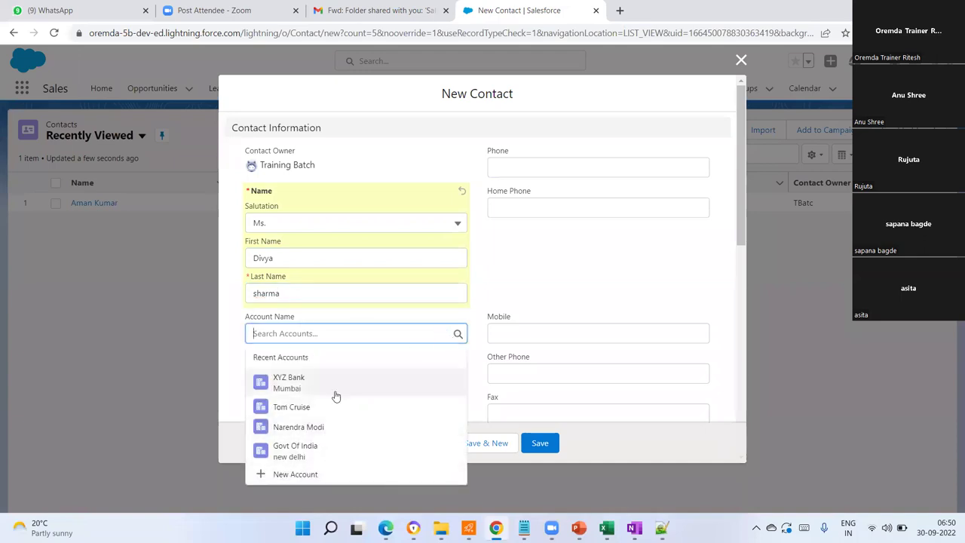
left_click(558, 278)
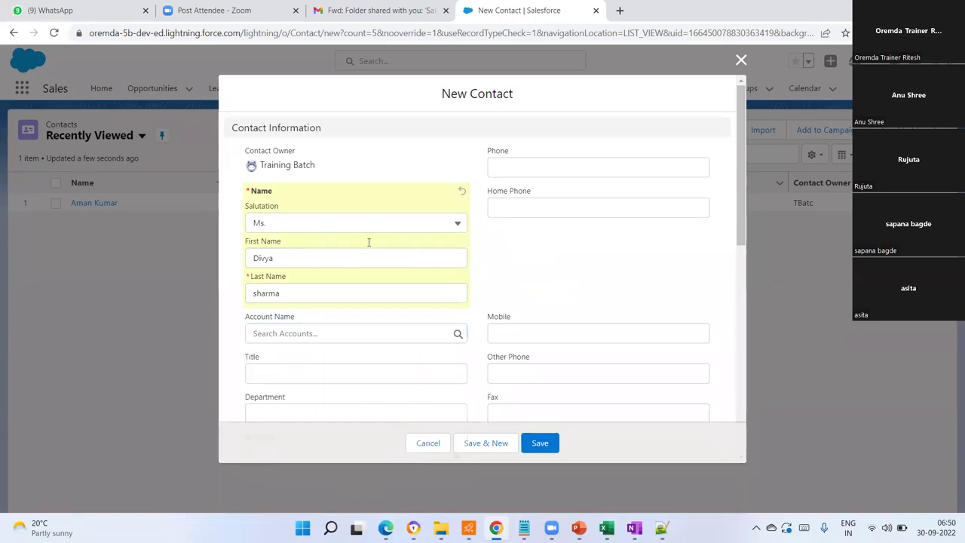
scroll(369, 248, "down", 10)
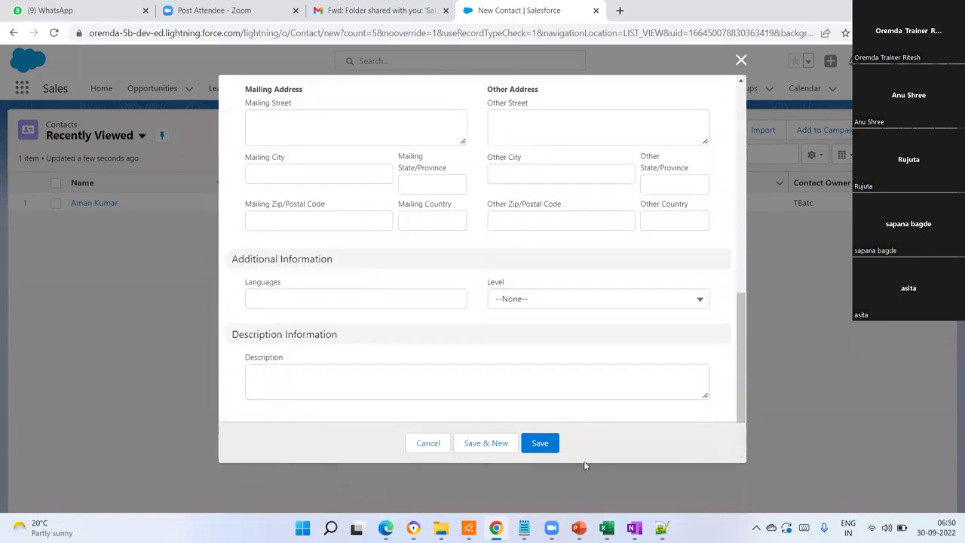
left_click(539, 445)
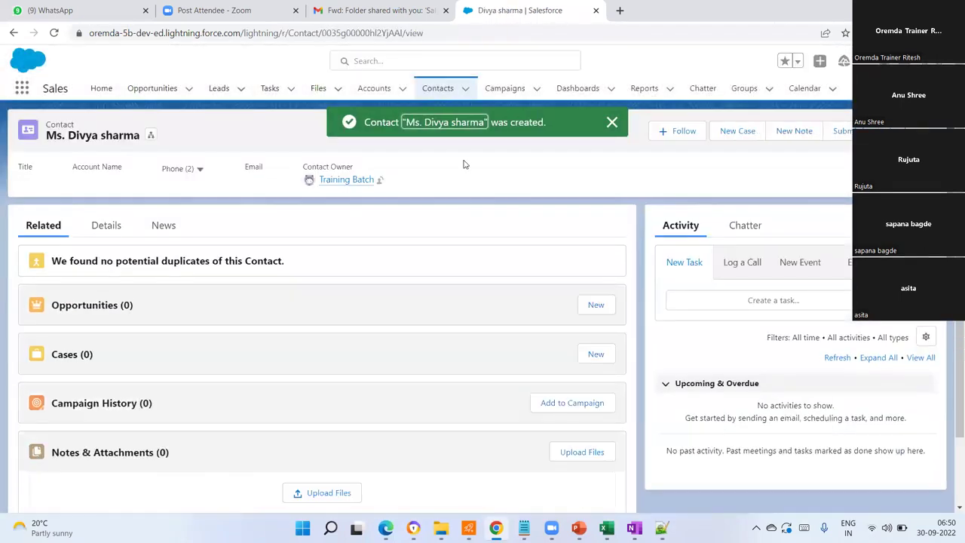
- Show the new contact's Details tab and scroll through its fields, including owner Training Batch
left_click(100, 228)
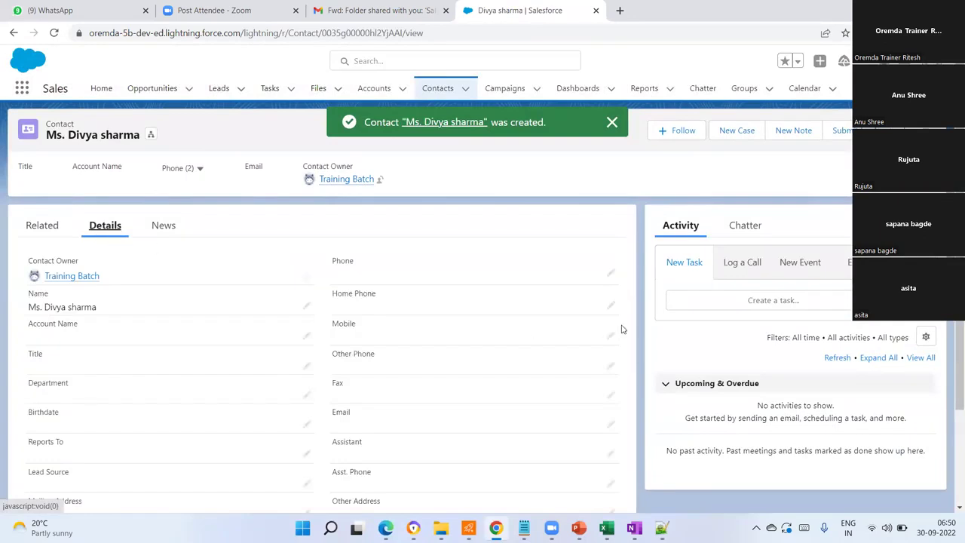
scroll(521, 294, "down", 3)
scroll(452, 276, "up", 3)
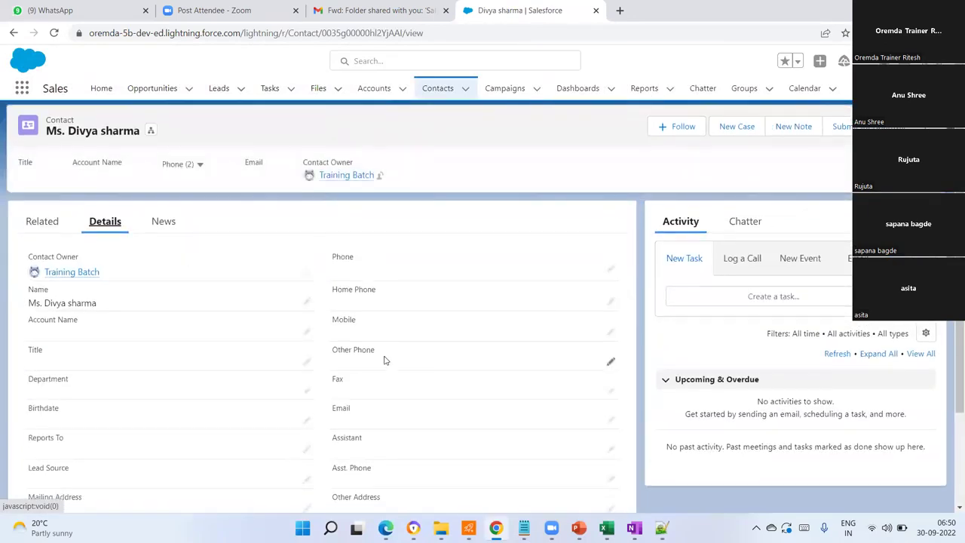
scroll(452, 347, "down", 3)
scroll(377, 336, "up", 3)
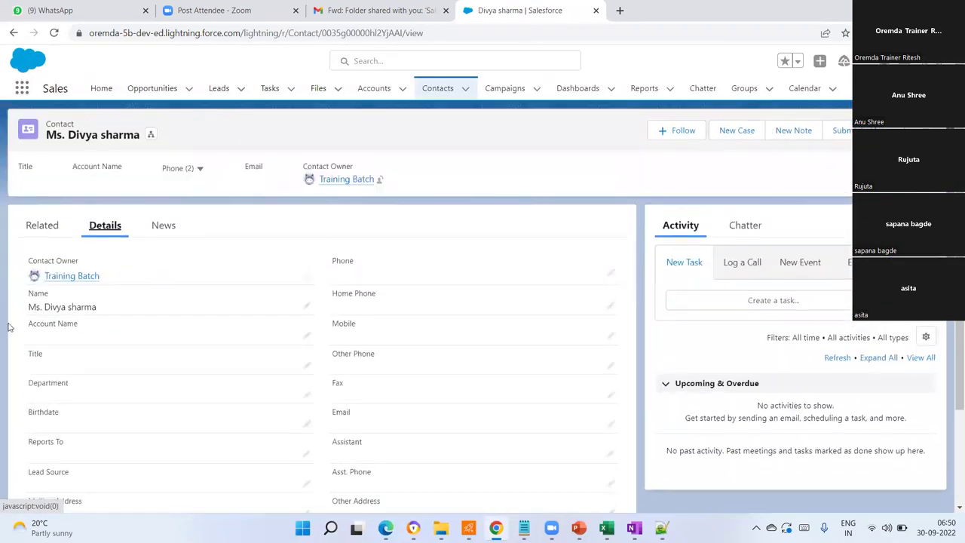
scroll(400, 319, "down", 3)
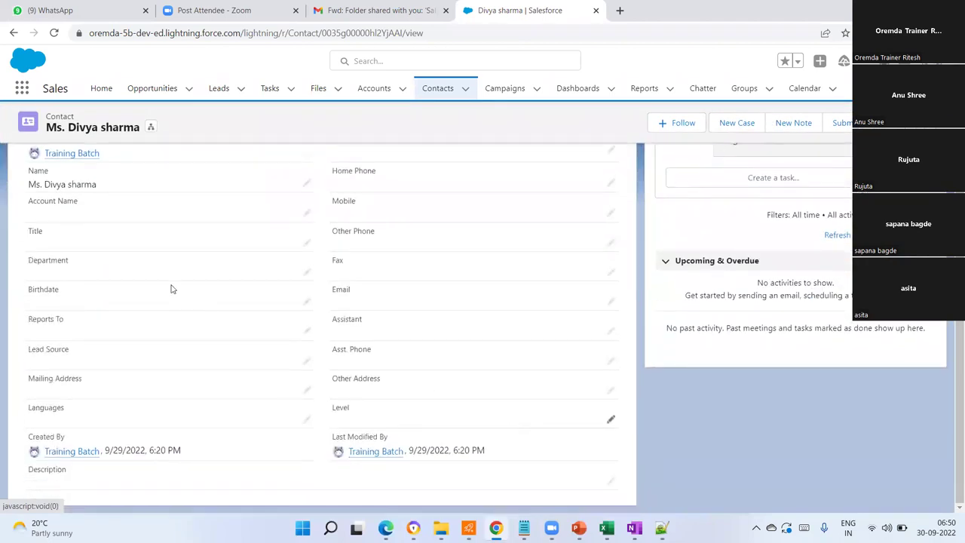
scroll(398, 259, "up", 3)
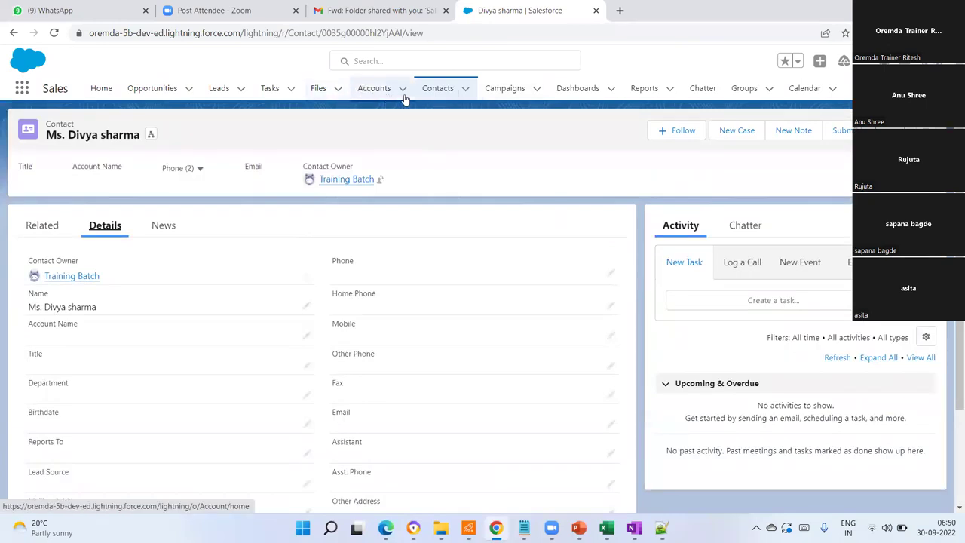
- Return to the Recently Viewed accounts list showing XYZ Bank and Govt Of India
left_click(379, 91)
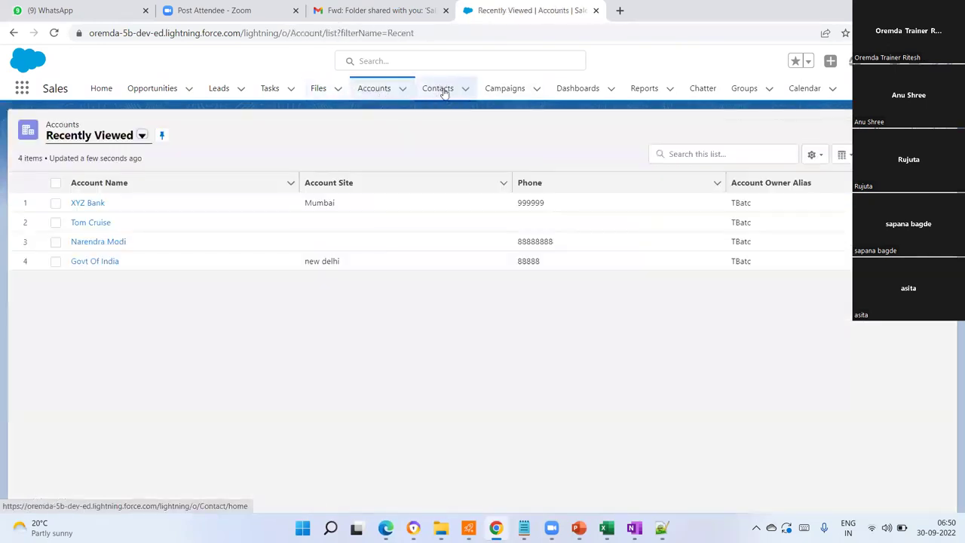
left_click(443, 90)
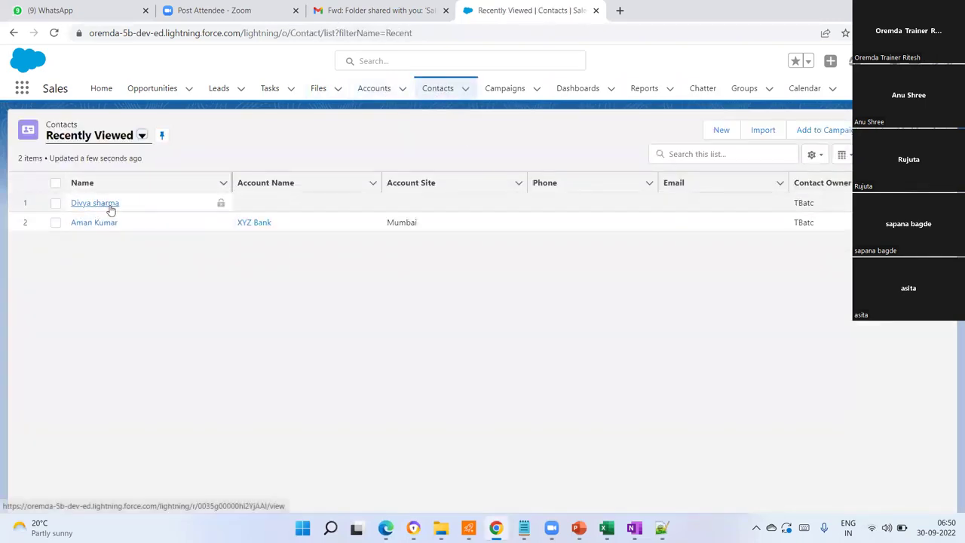
left_click(377, 88)
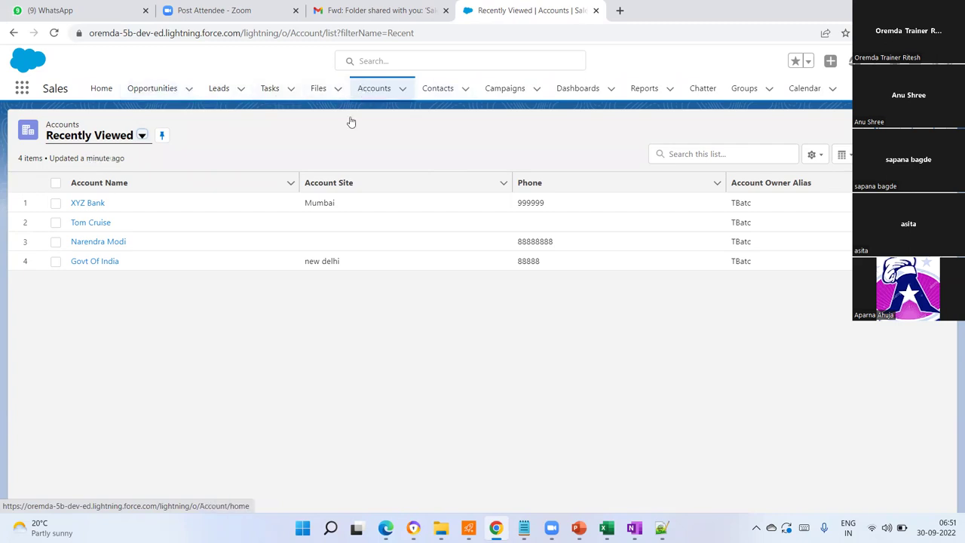
- Review the XYZ Bank account's related contact and empty related lists, then go to Contacts
left_click(88, 202)
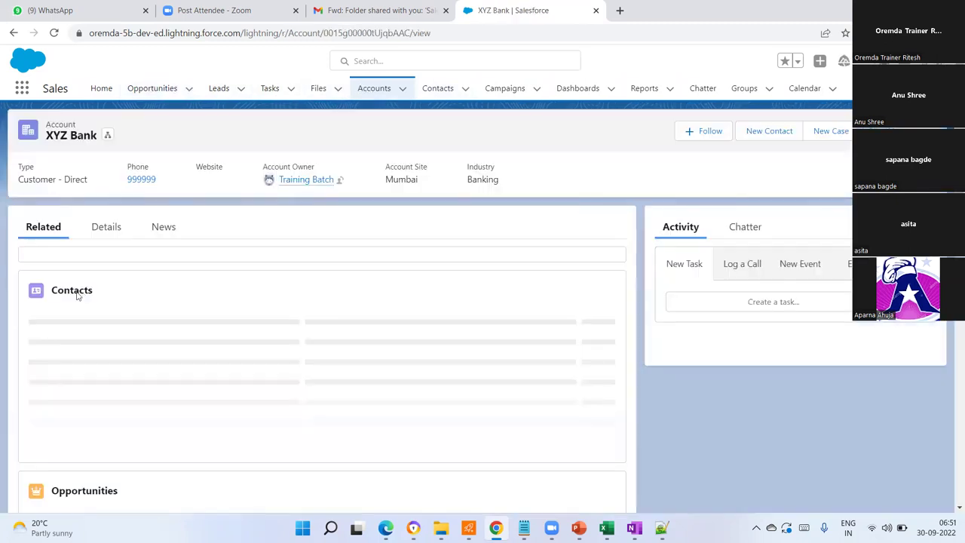
scroll(100, 388, "down", 2)
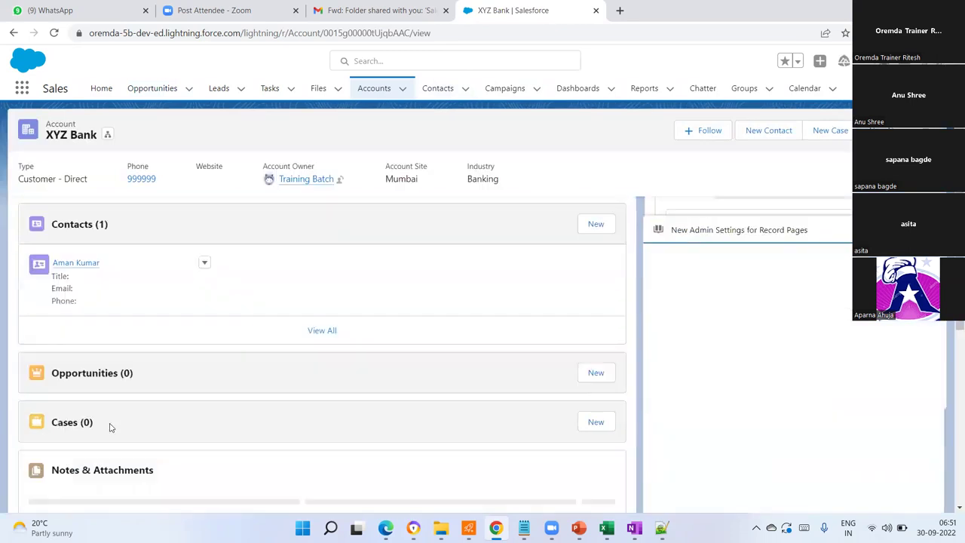
scroll(103, 413, "up", 2)
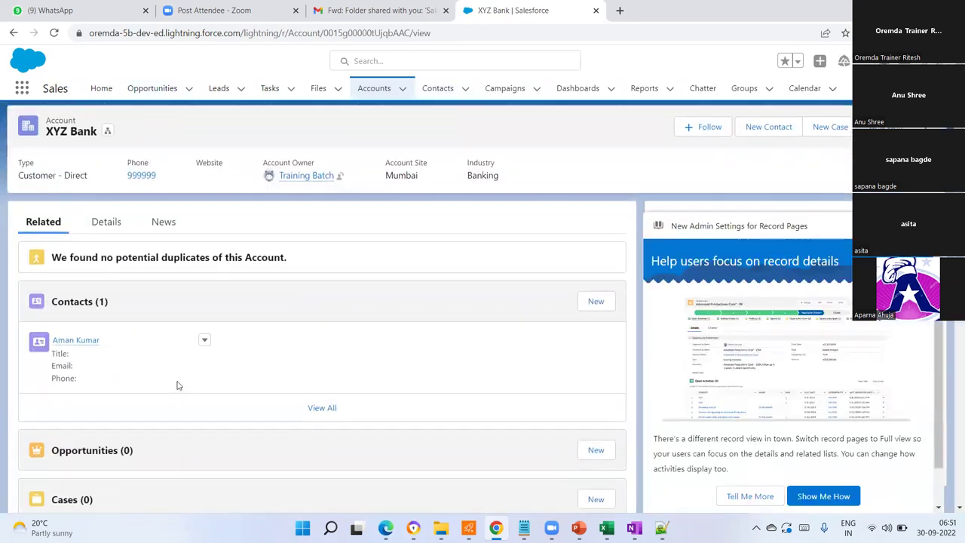
scroll(178, 385, "down", 1)
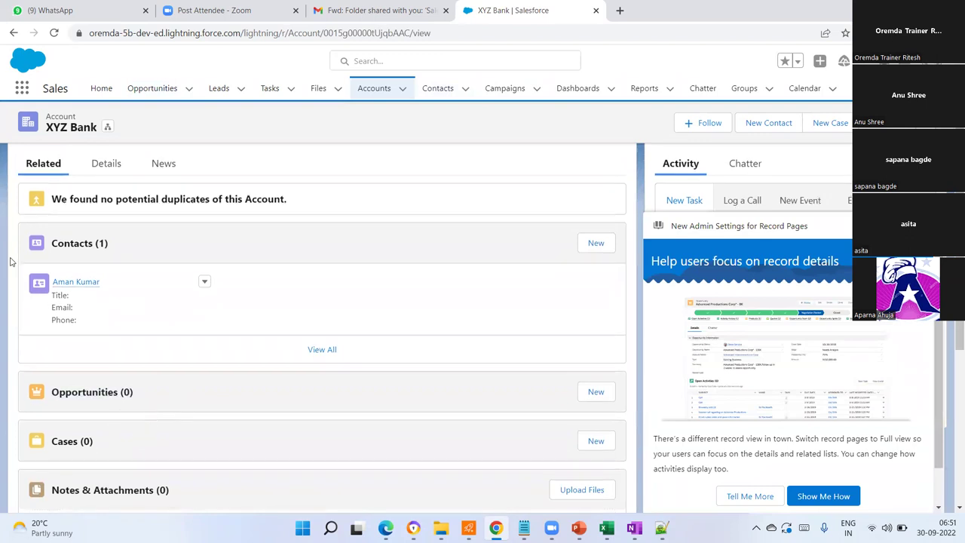
scroll(151, 407, "up", 2)
scroll(227, 324, "down", 3)
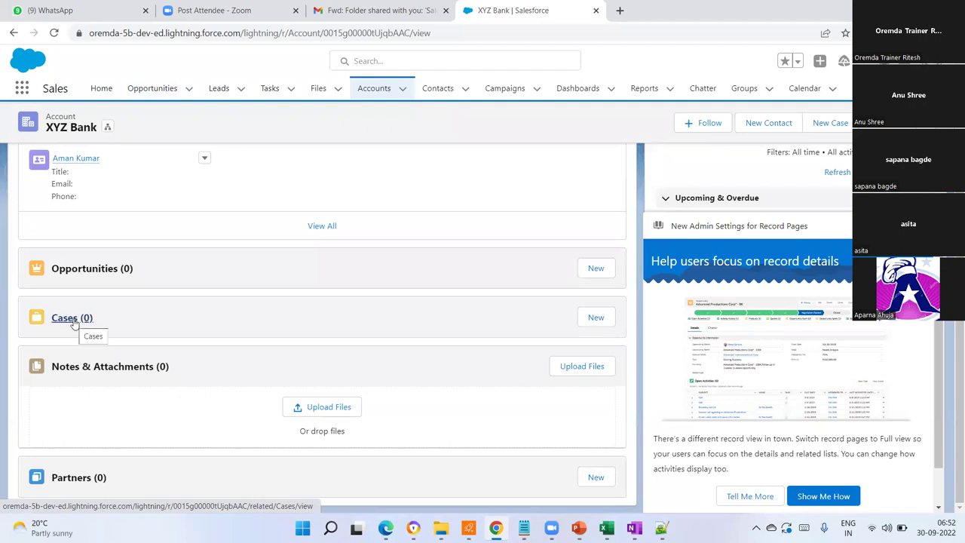
scroll(74, 323, "up", 3)
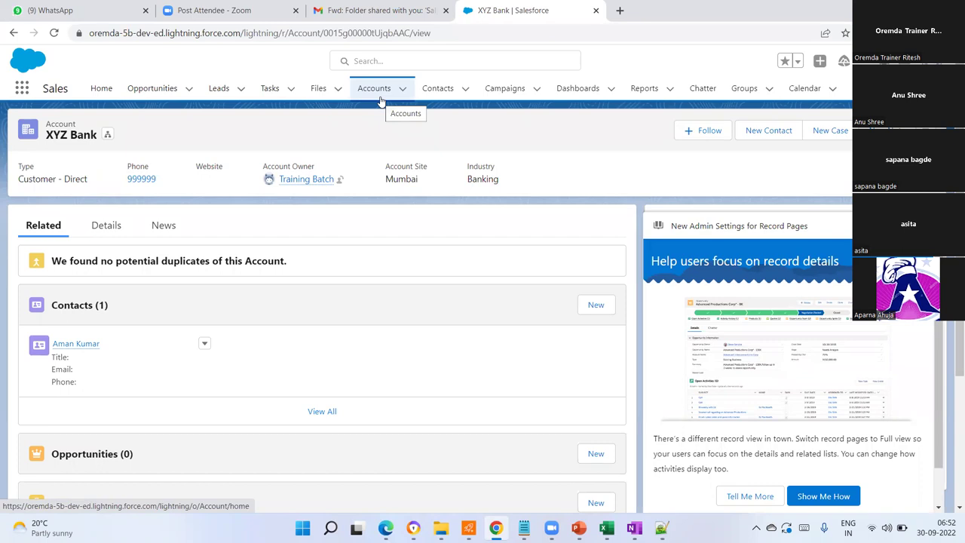
left_click(440, 88)
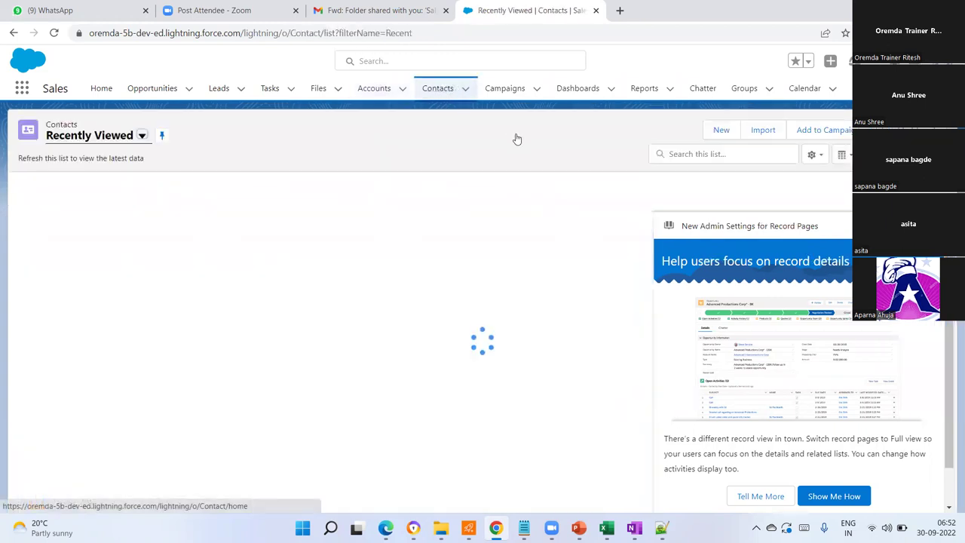
- Start a new contact with salutation Ms. and enter the contact's first and last name
left_click(723, 131)
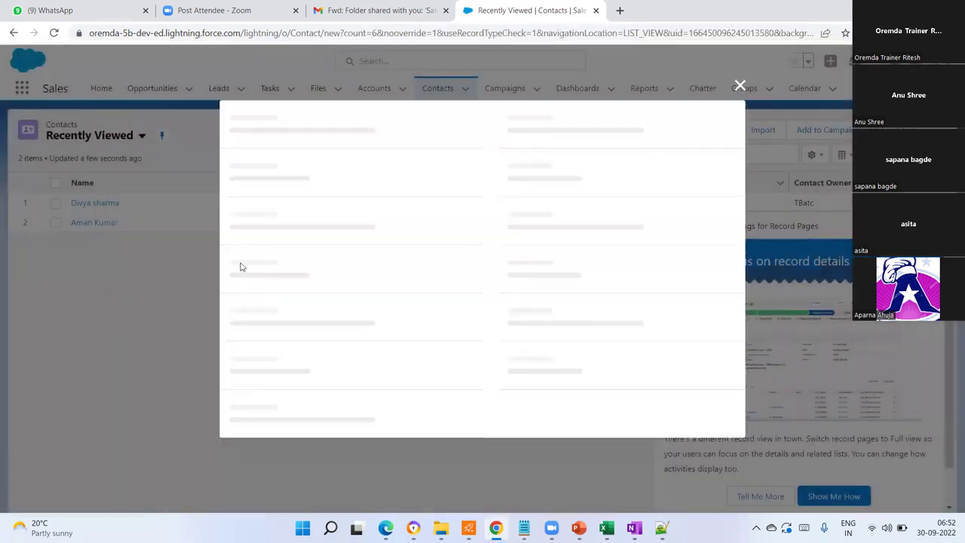
left_click(287, 226)
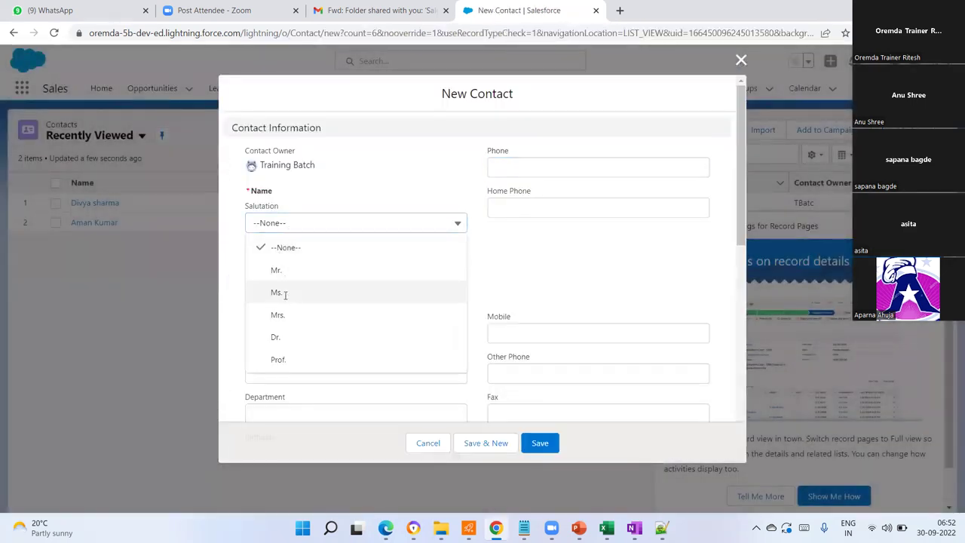
left_click(287, 294)
left_click(283, 257)
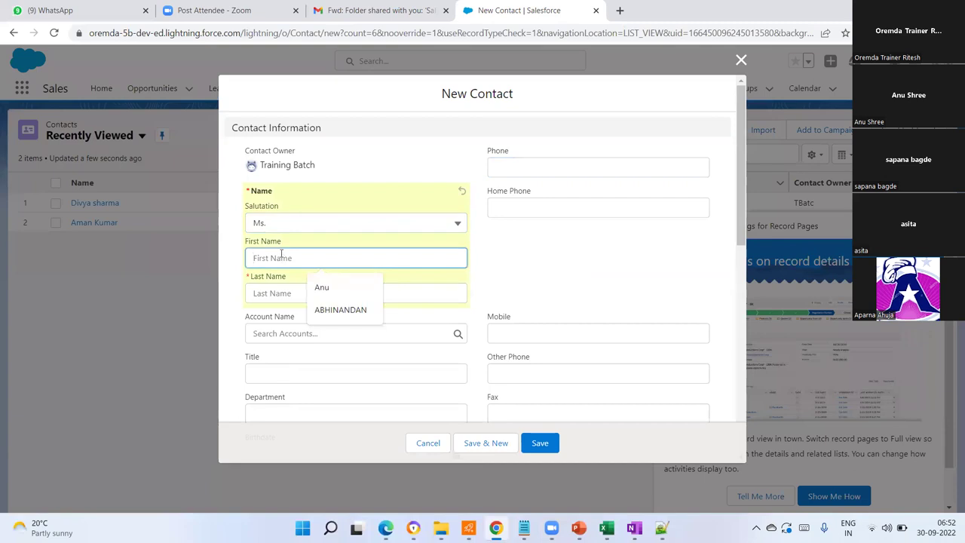
type("Anu")
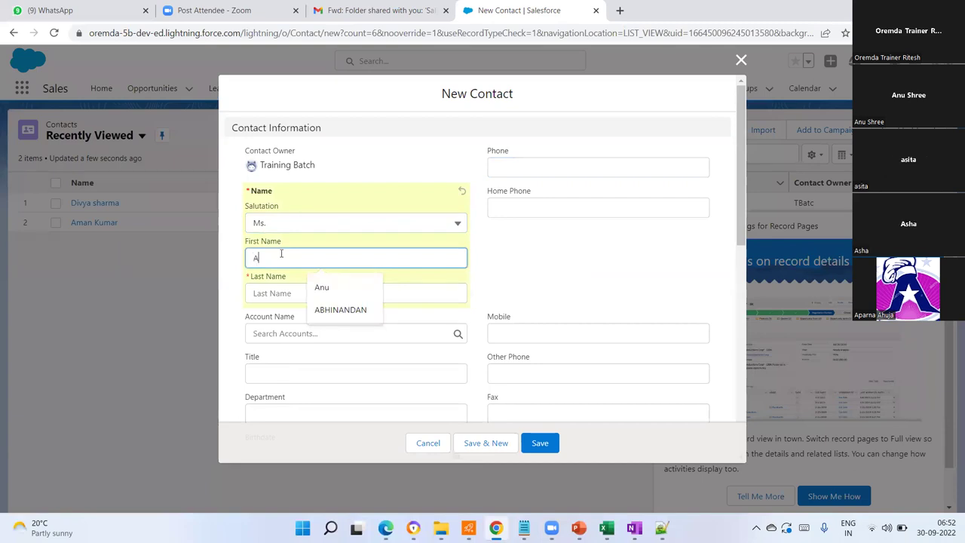
key("BackSpace")
key("BackSpace")
key("BackSpace")
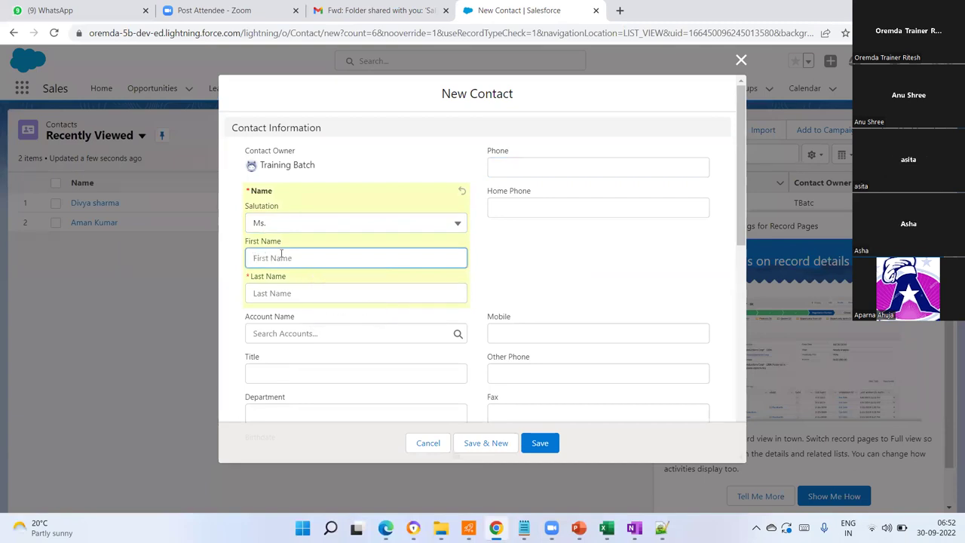
left_click(260, 293)
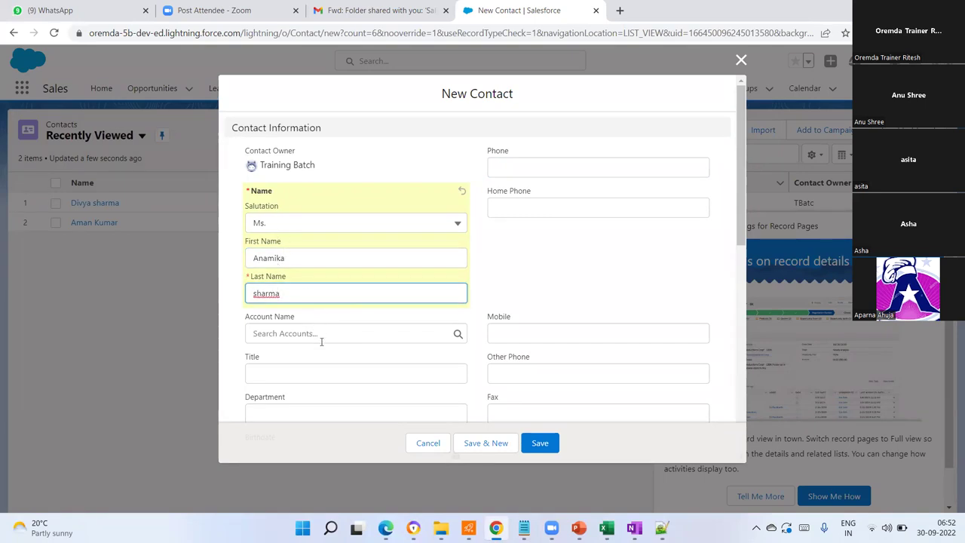
- Link the new contact to the XYZ Bank account
left_click(321, 336)
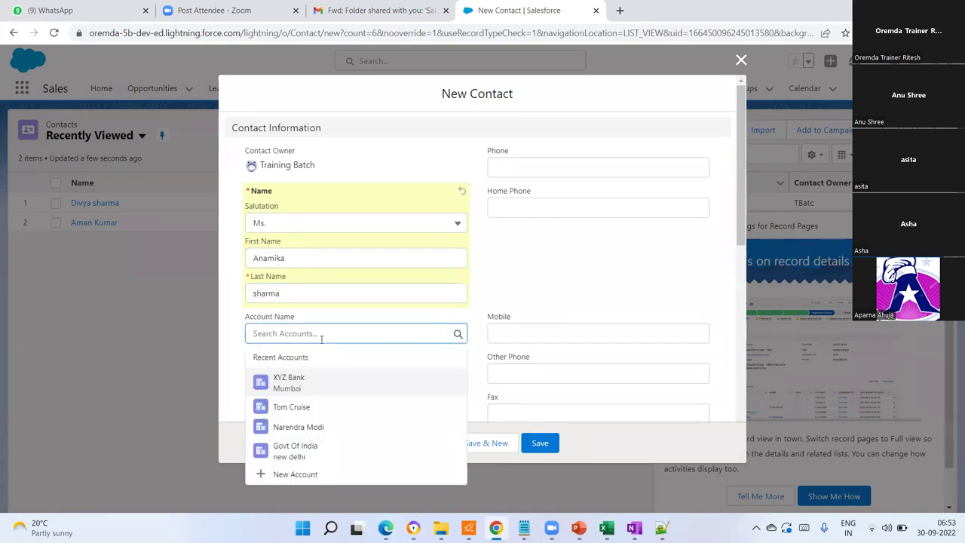
left_click(311, 391)
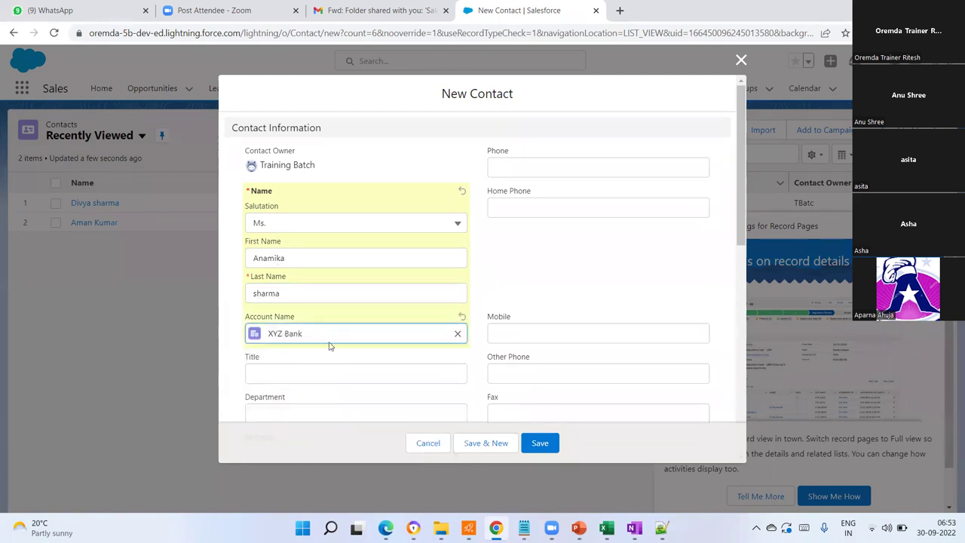
scroll(330, 349, "down", 2)
scroll(333, 347, "up", 2)
- Enter phone 88888 and the title manager, then save the contact
left_click(546, 173)
type("88888")
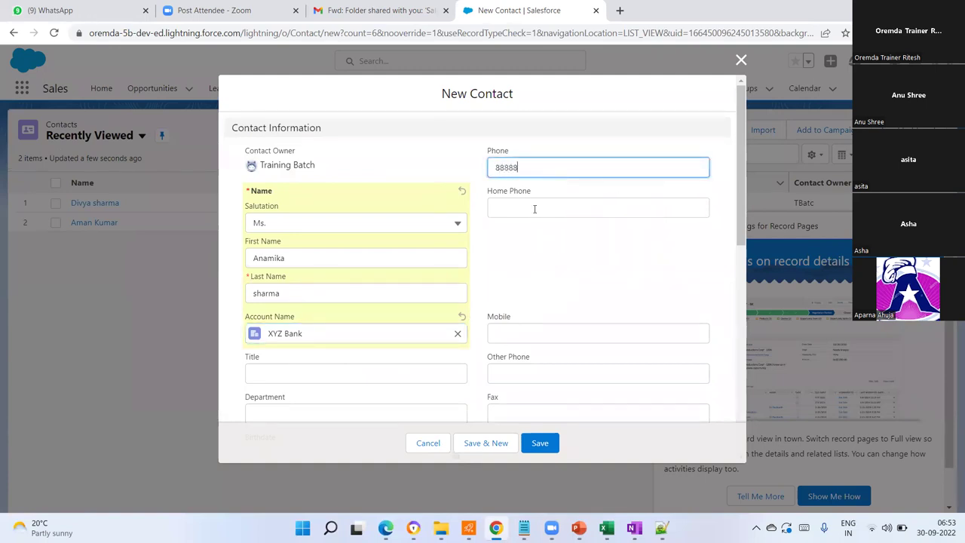
scroll(525, 263, "down", 3)
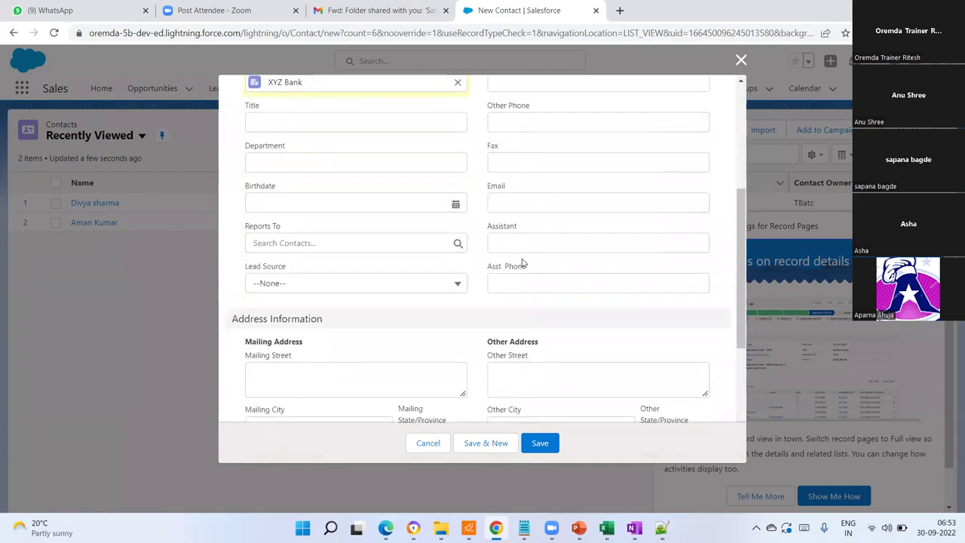
scroll(534, 268, "up", 2)
scroll(542, 275, "down", 1)
scroll(542, 276, "up", 1)
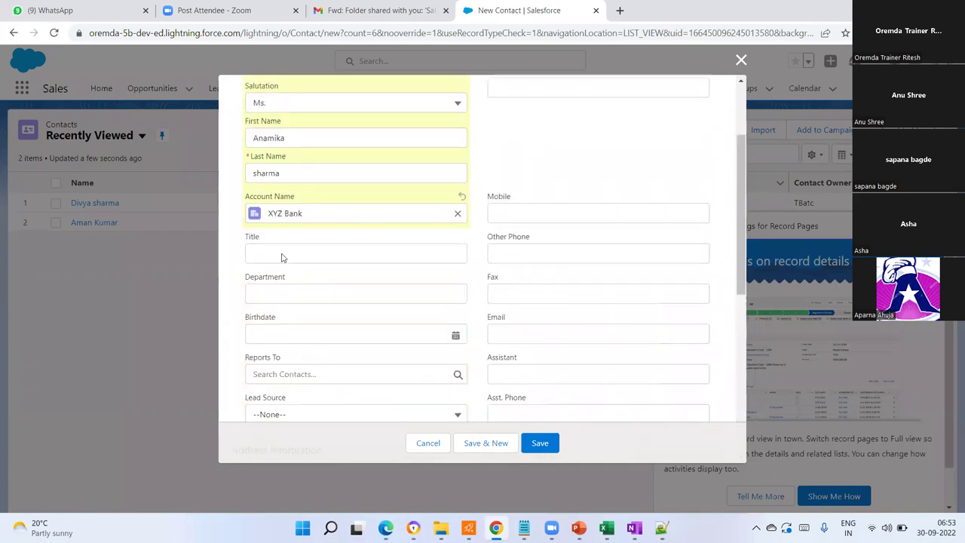
scroll(279, 255, "up", 1)
left_click(266, 307)
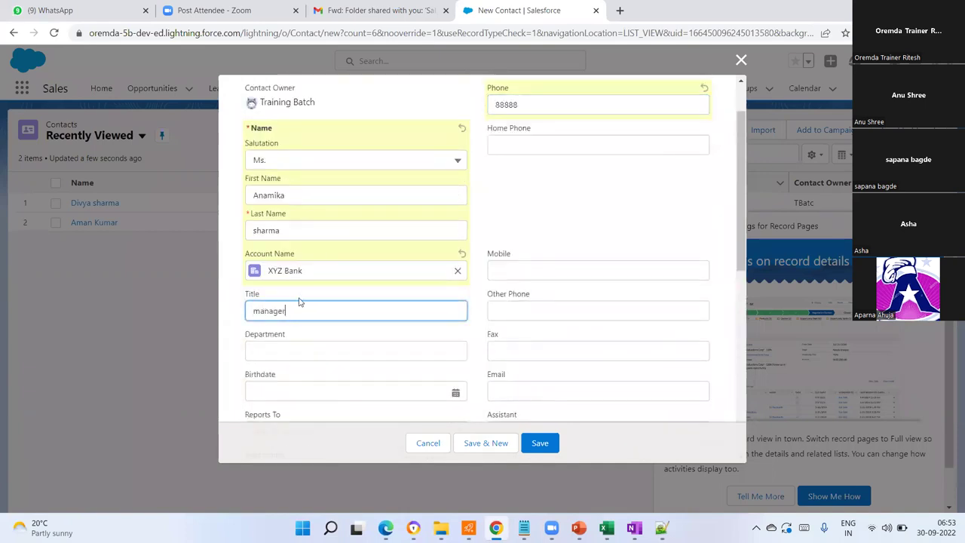
left_click(538, 443)
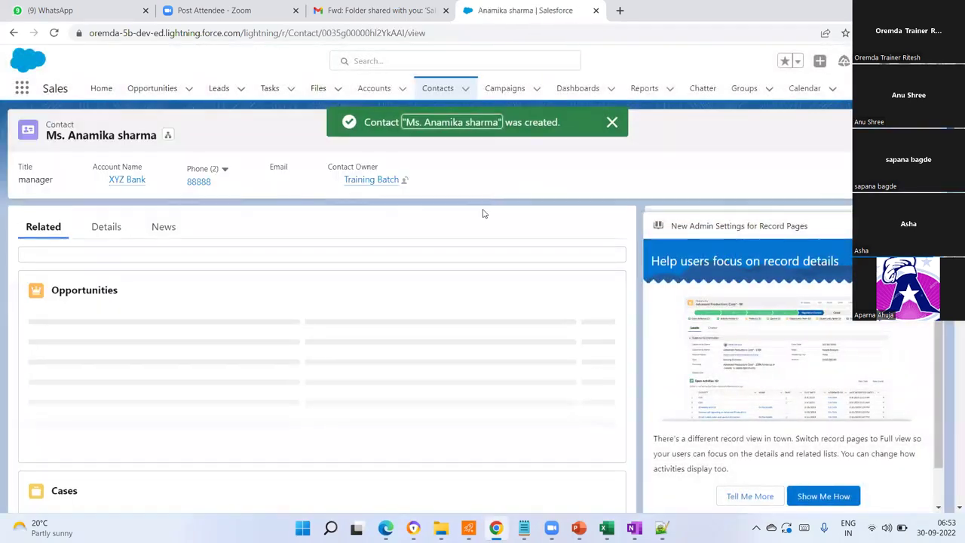
- Open XYZ Bank to confirm it lists two contacts, then return to Accounts
left_click(373, 92)
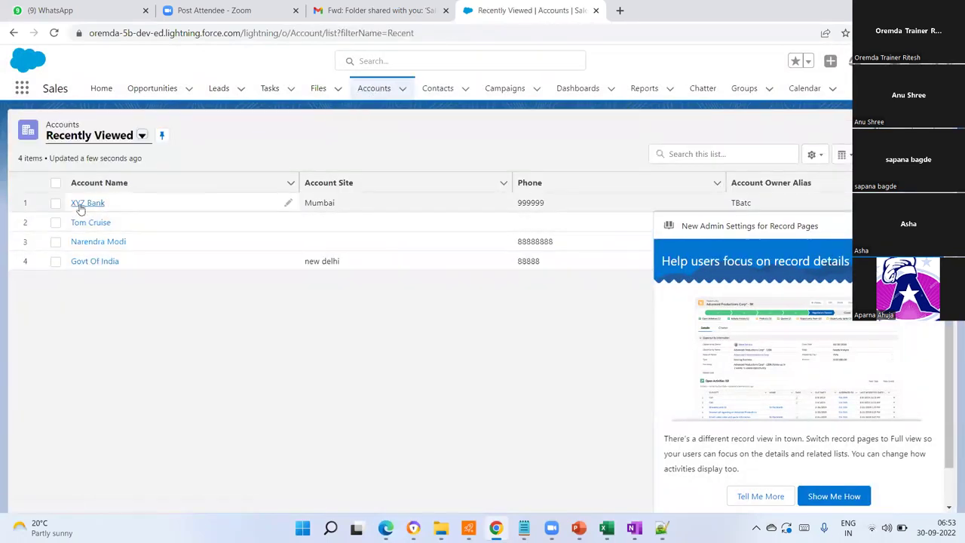
left_click(83, 203)
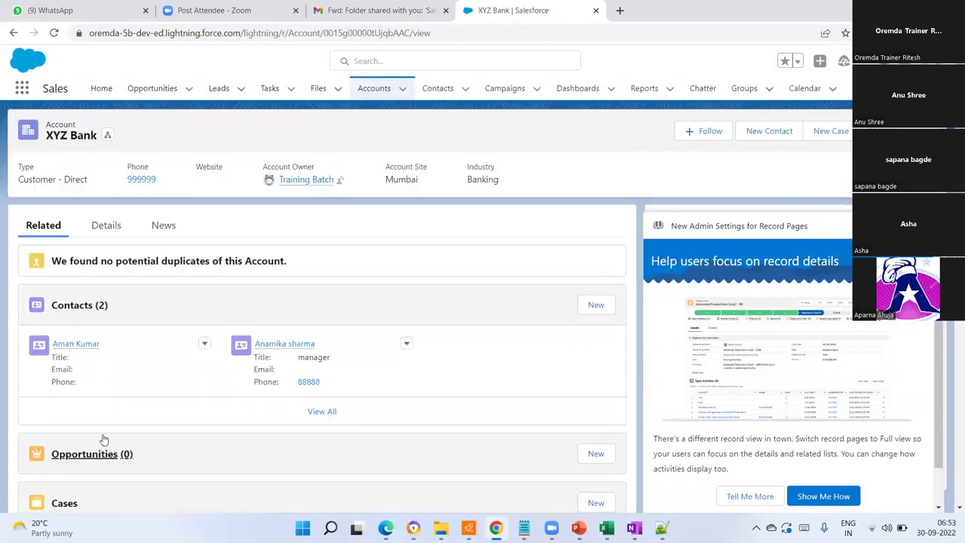
scroll(118, 415, "down", 1)
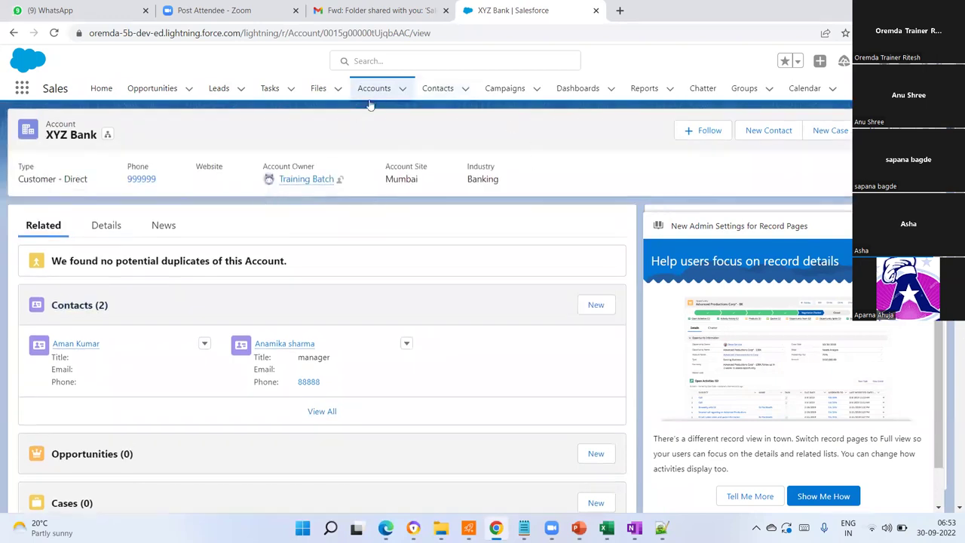
left_click(374, 90)
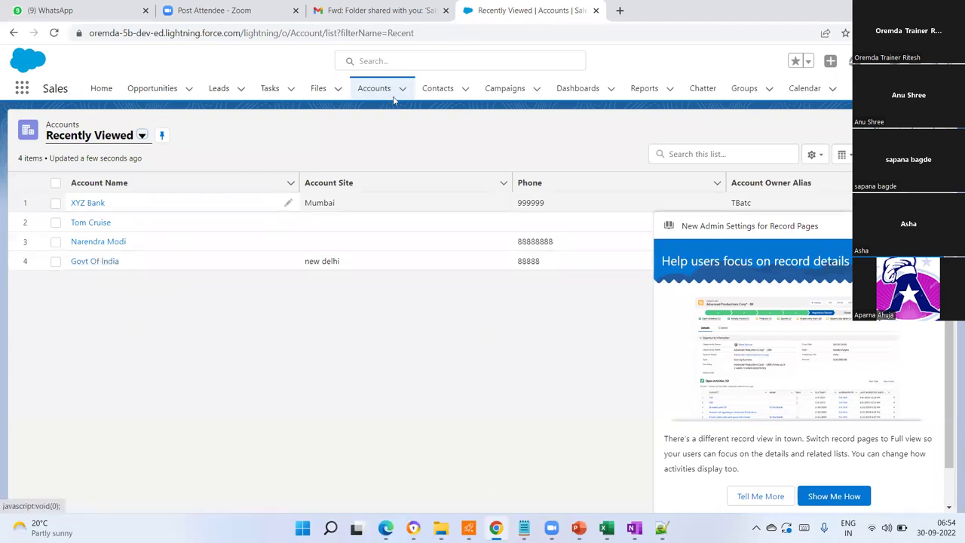
- Dismiss the admin announcement and move between Contacts, Accounts and XYZ Bank, ending on Recently Viewed accounts
left_click(440, 91)
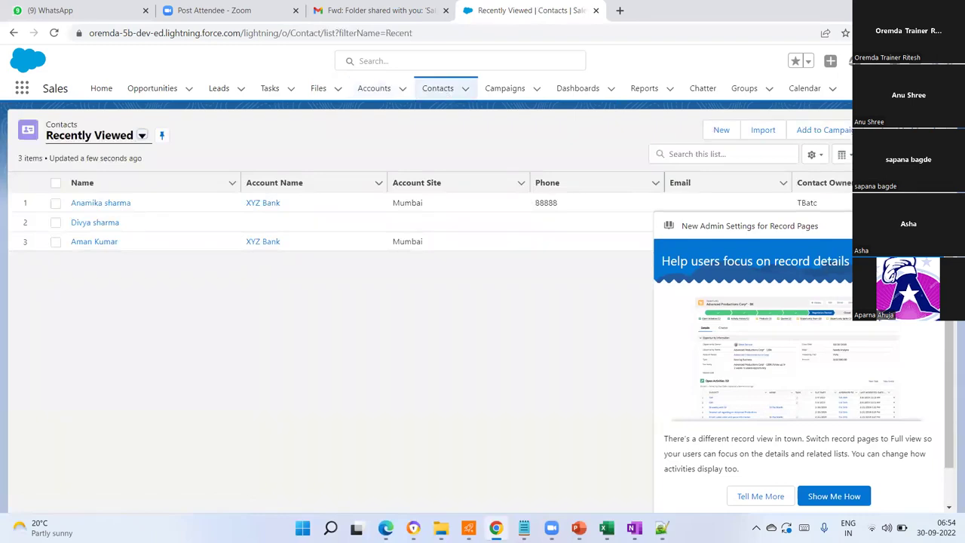
left_click(935, 225)
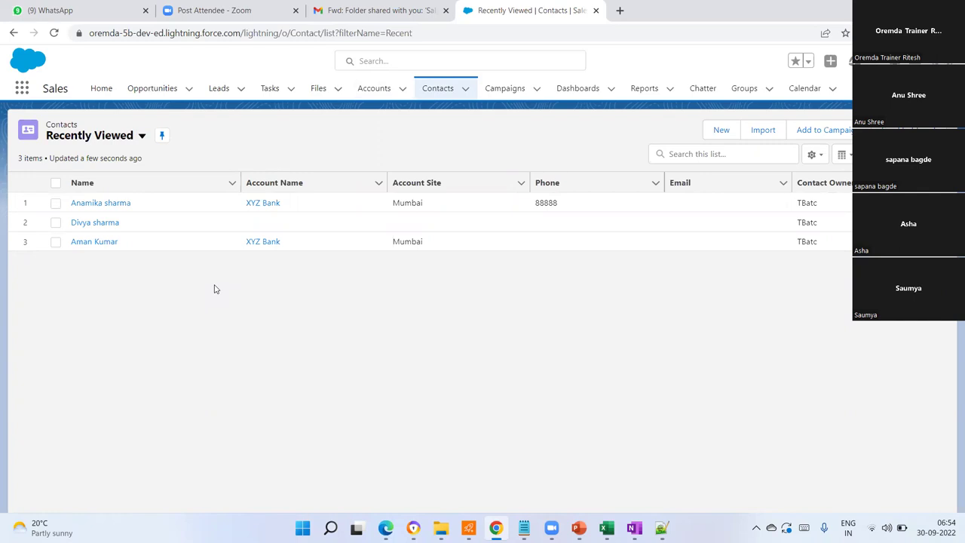
left_click(377, 90)
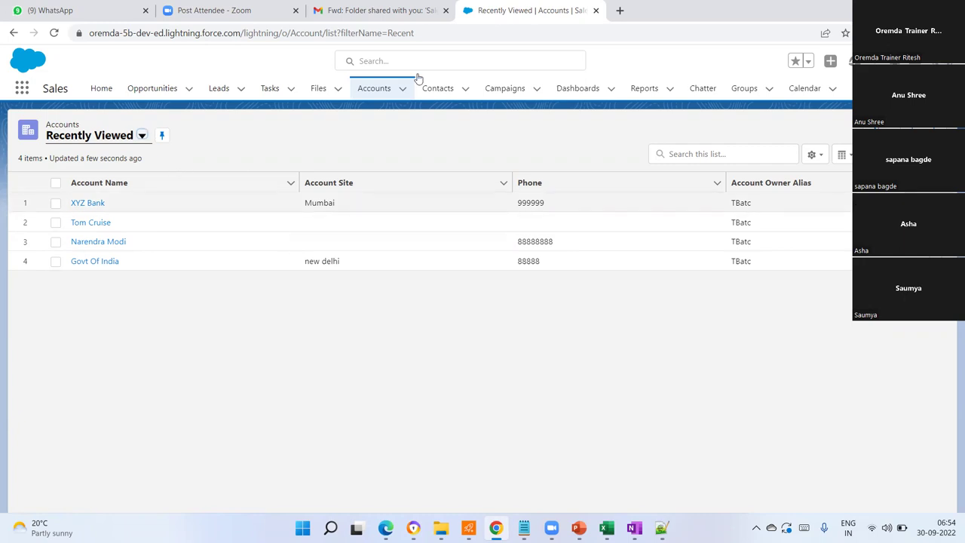
left_click(446, 92)
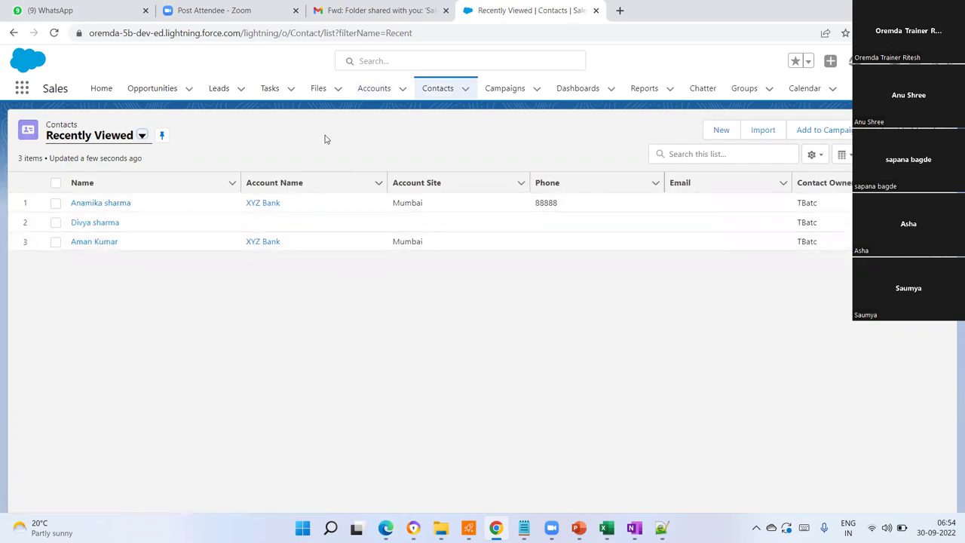
left_click(382, 88)
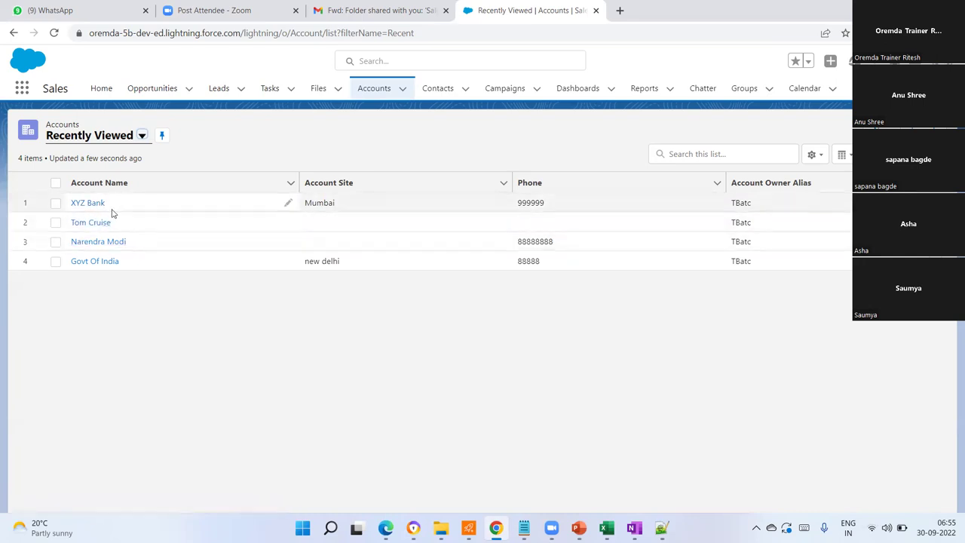
left_click(93, 208)
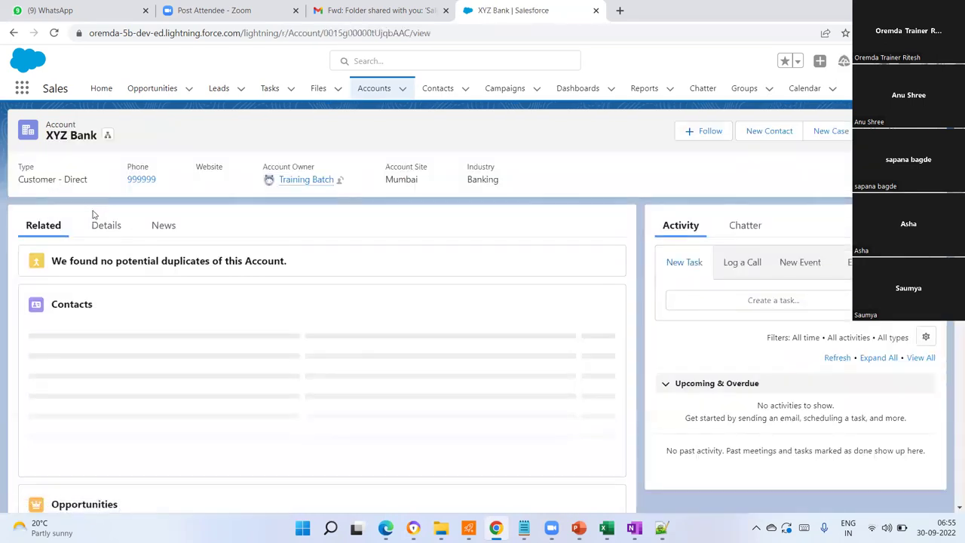
left_click(442, 91)
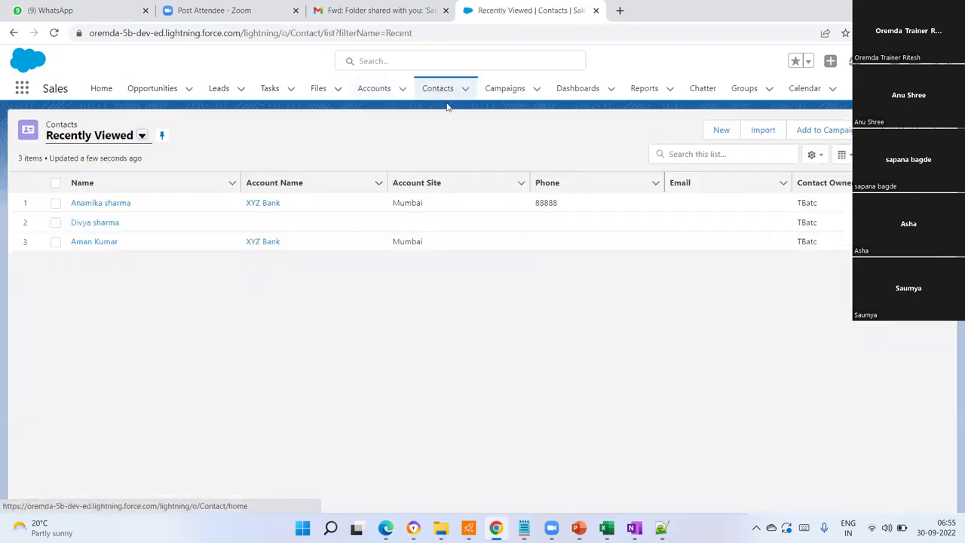
left_click(369, 95)
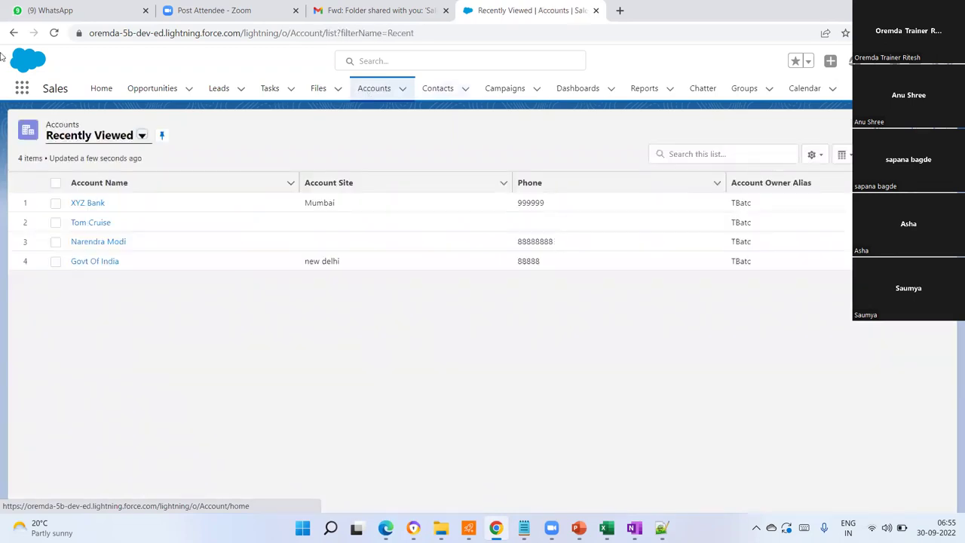
- Show the full App Launcher list with apps like Sales, Service and Marketing
left_click(23, 89)
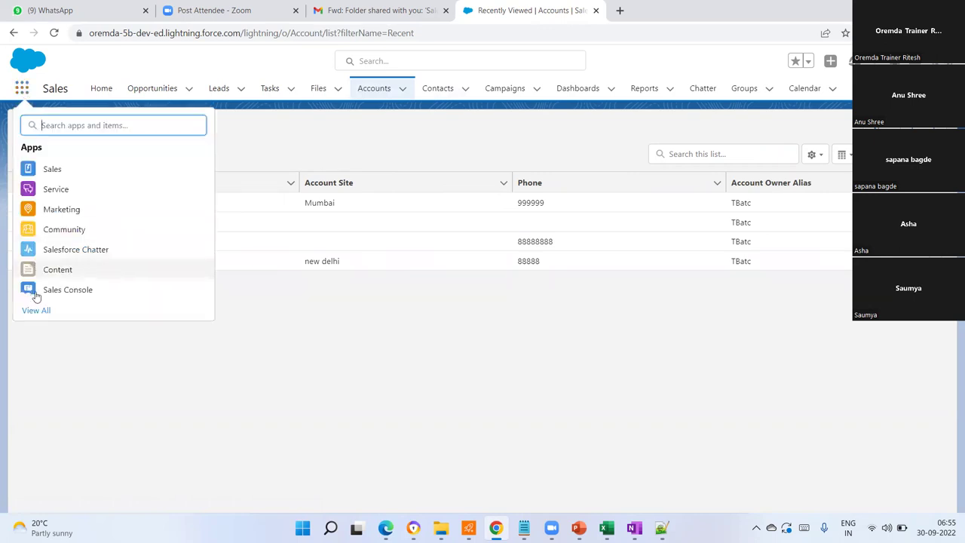
left_click(278, 361)
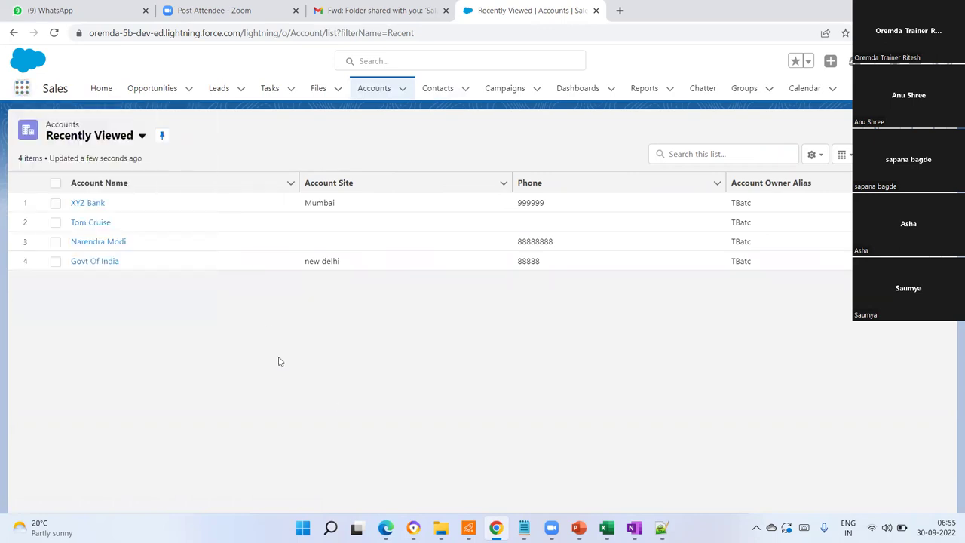
left_click(21, 88)
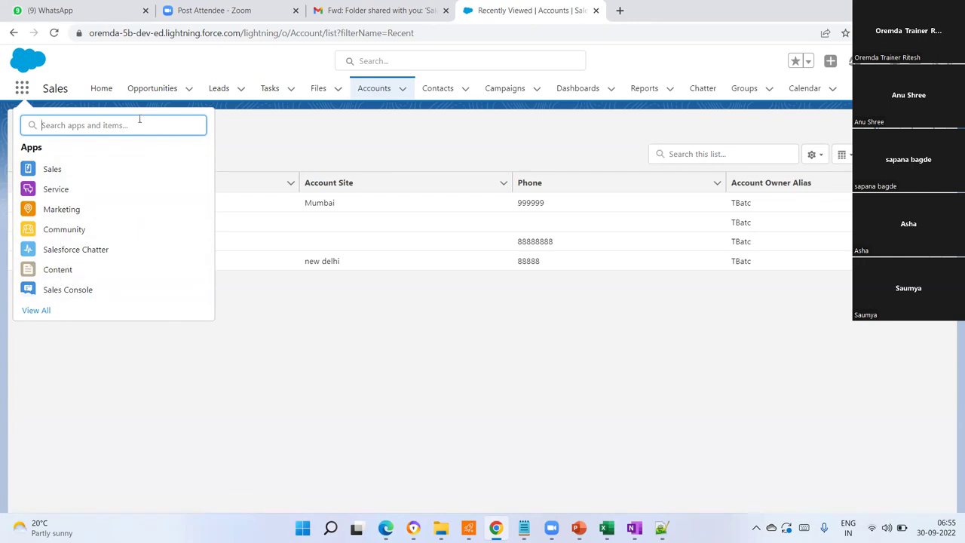
left_click(40, 313)
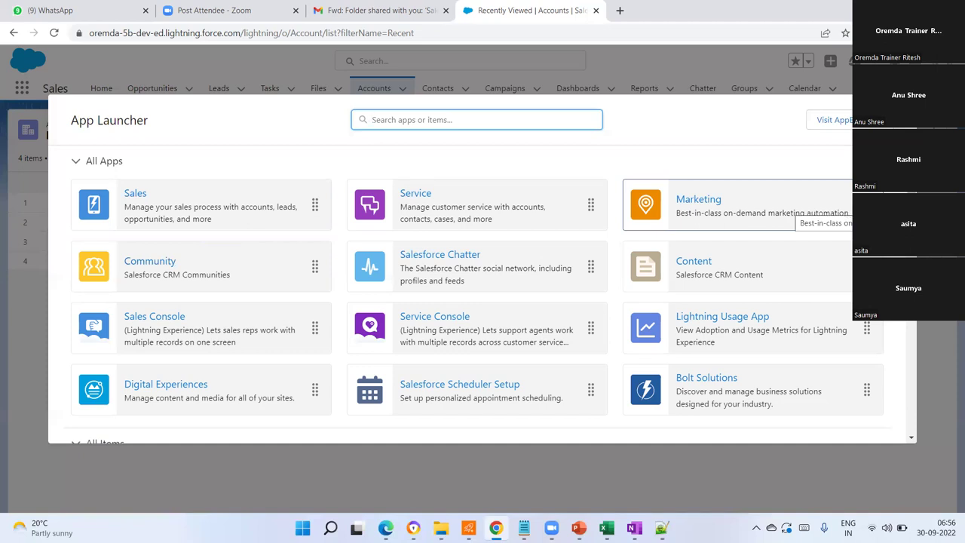
- Browse the AppExchange store and its search box, then close it
left_click(862, 120)
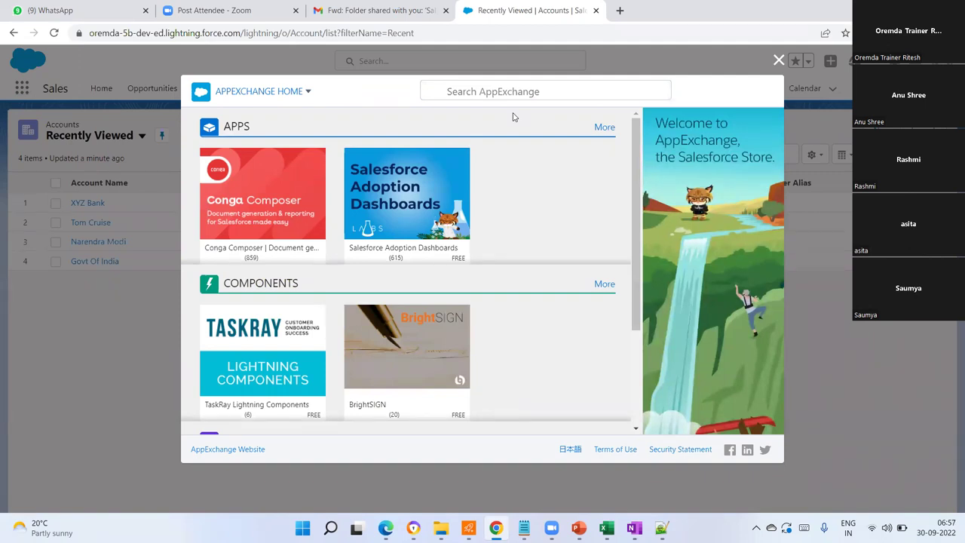
left_click(495, 91)
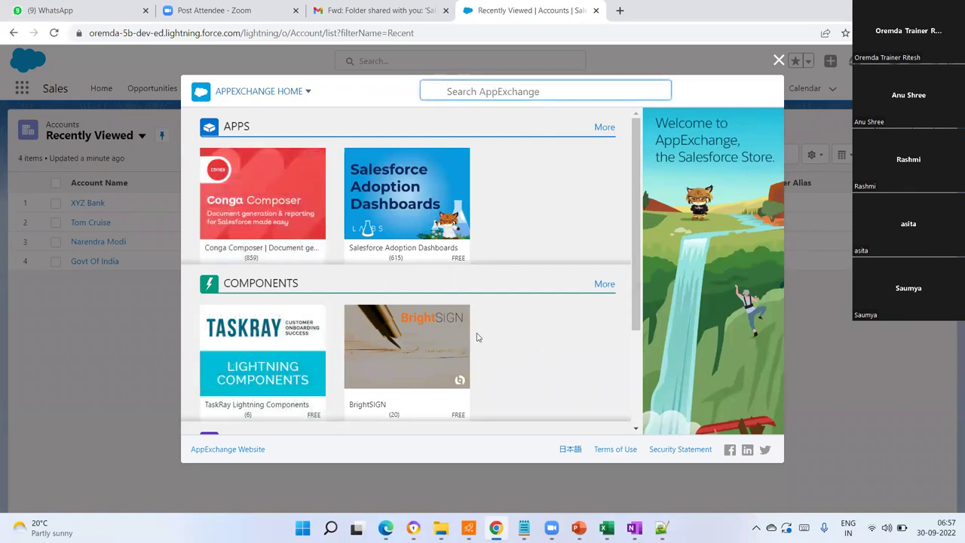
scroll(476, 336, "down", 2)
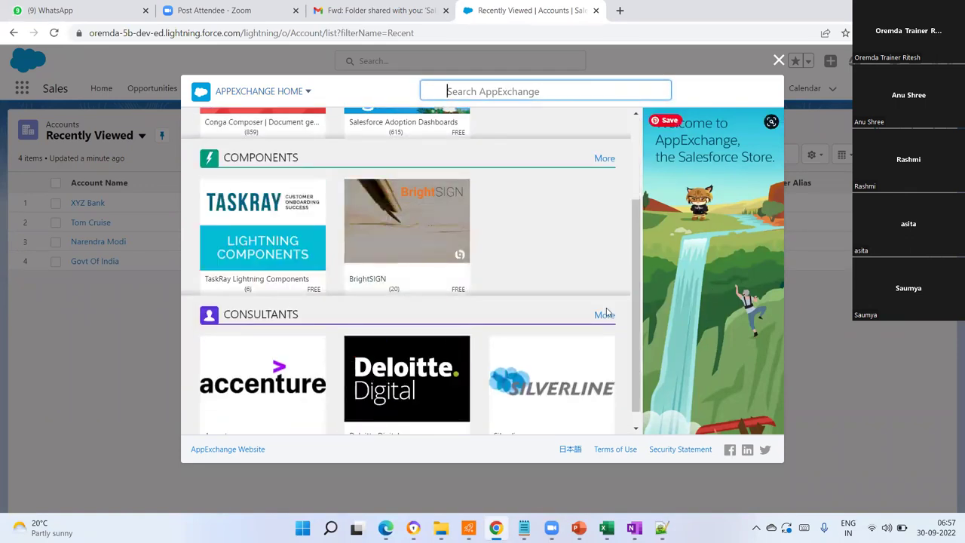
scroll(456, 263, "up", 2)
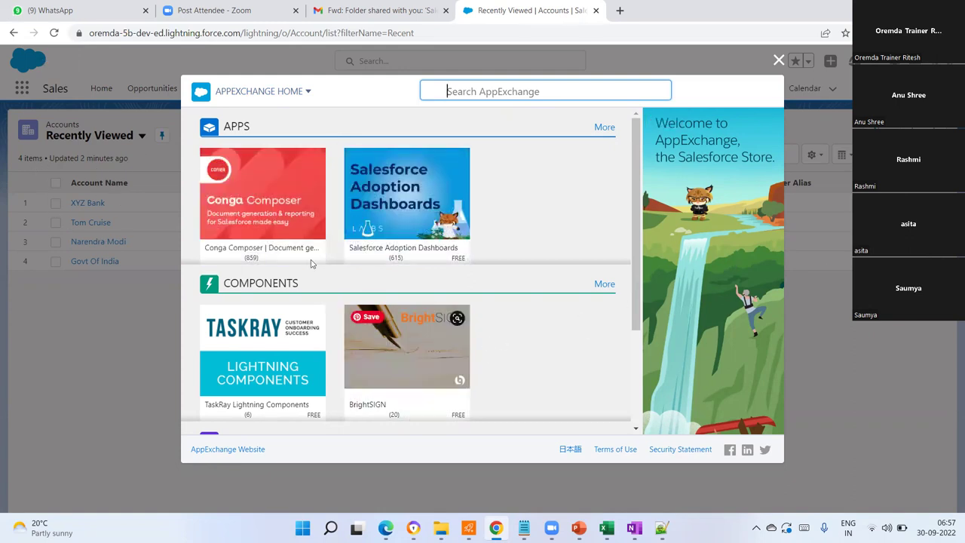
mouse_move(379, 254)
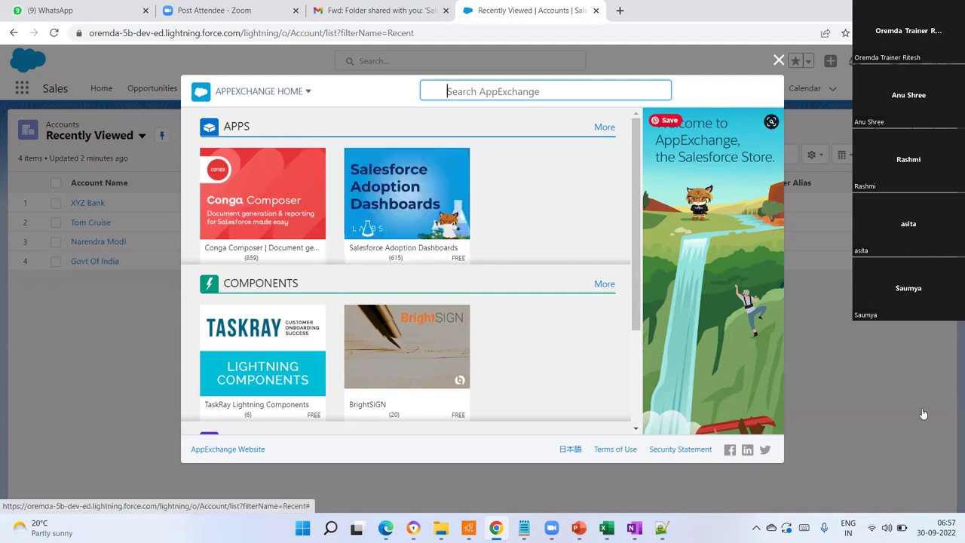
left_click(779, 61)
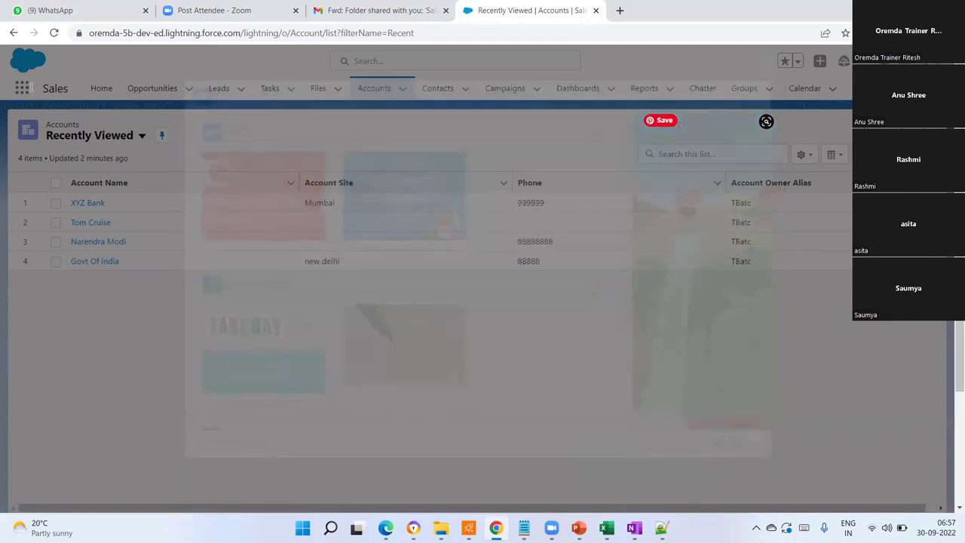
left_click(25, 88)
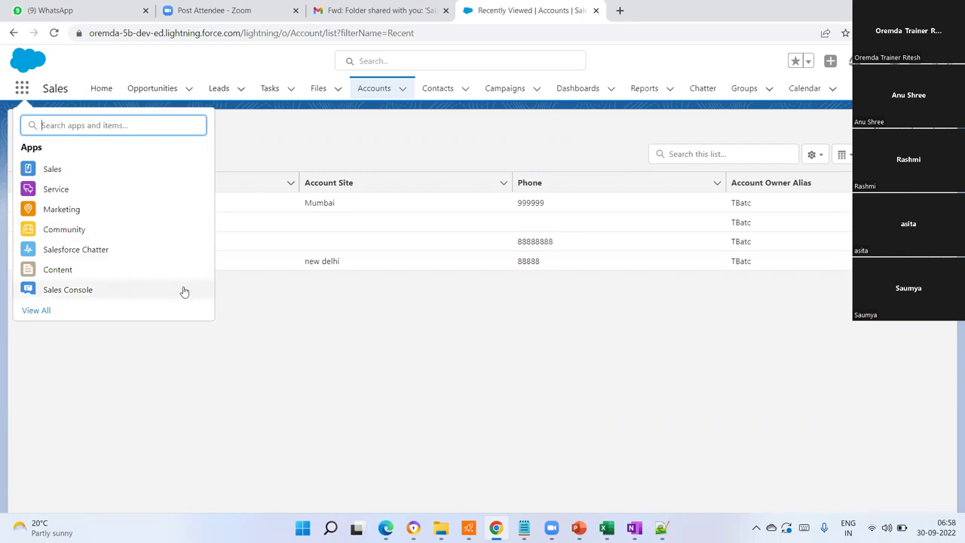
- Open AppExchange from View All and browse listings like Conga Composer
left_click(42, 311)
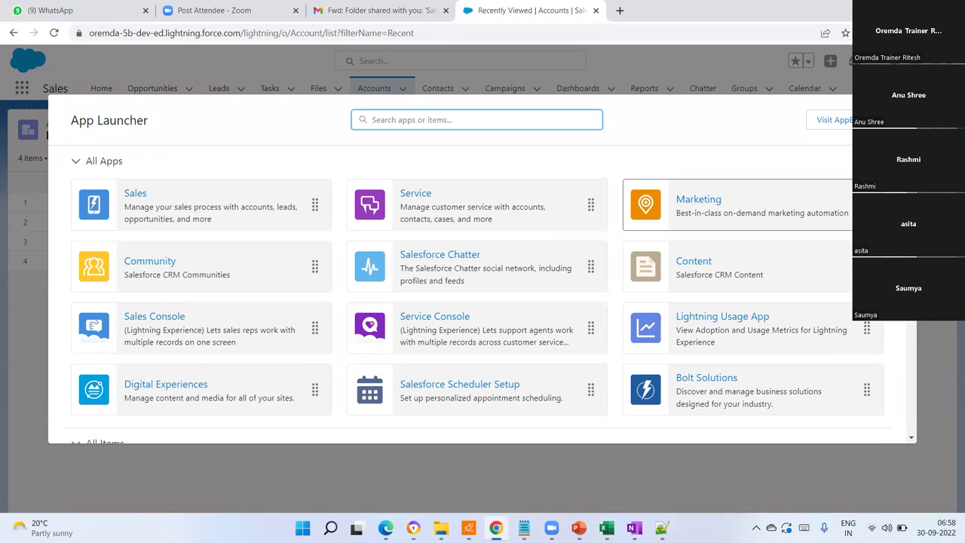
left_click(699, 324)
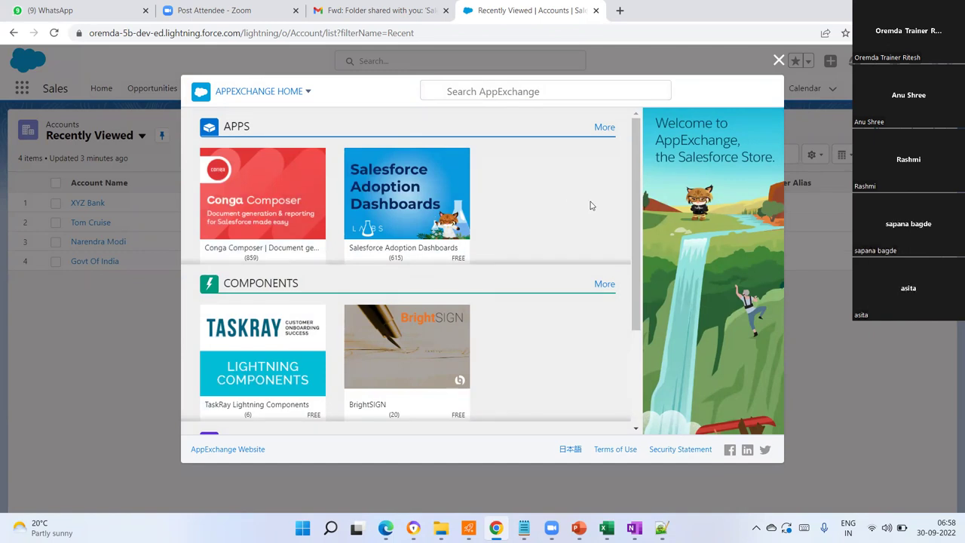
mouse_move(440, 330)
mouse_move(420, 232)
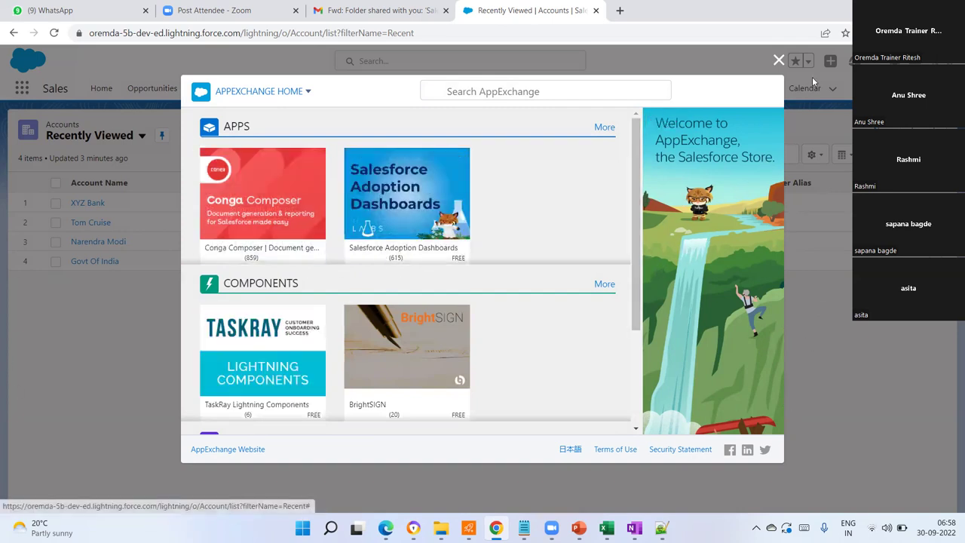
- Close the AppExchange store, then bring Excel's Book1 workbook forward and start closing it
left_click(779, 61)
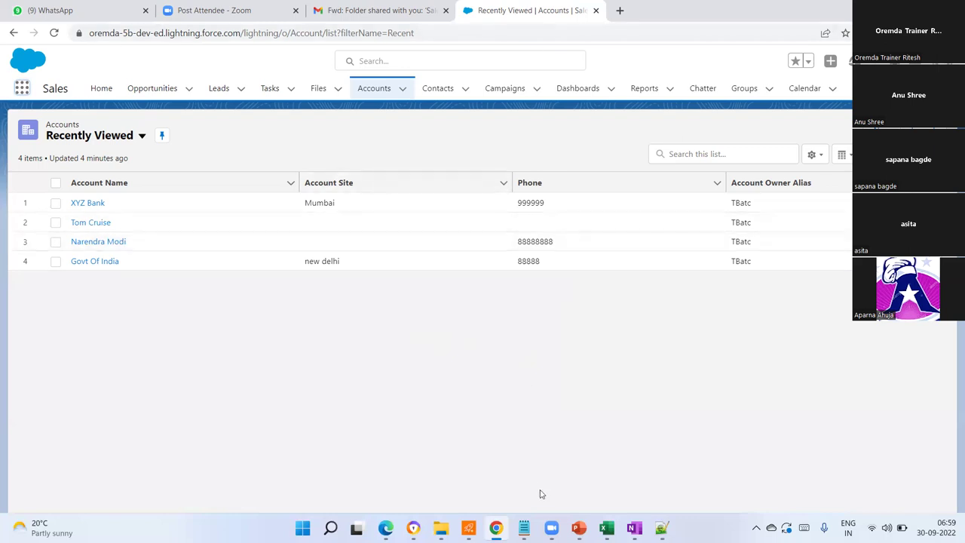
mouse_move(604, 526)
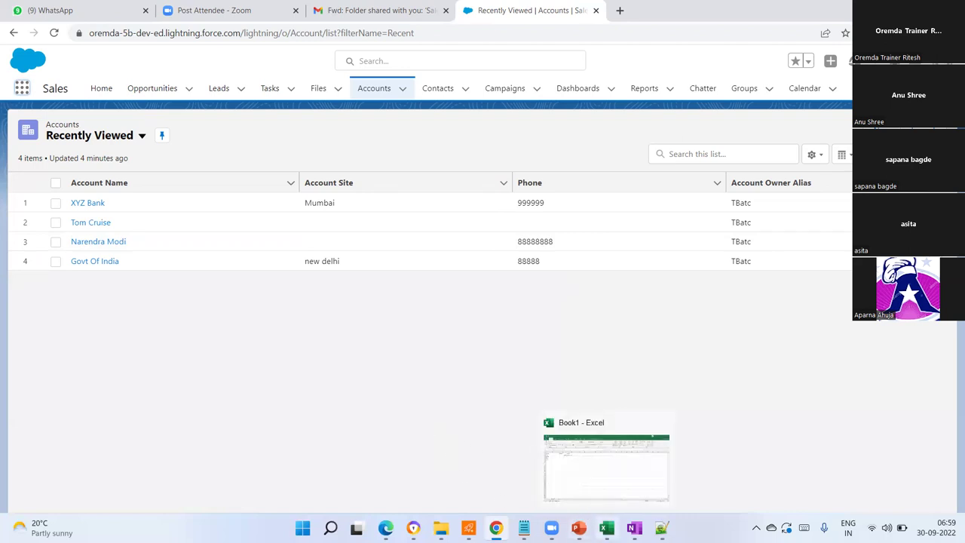
left_click(606, 527)
key("alt+F4")
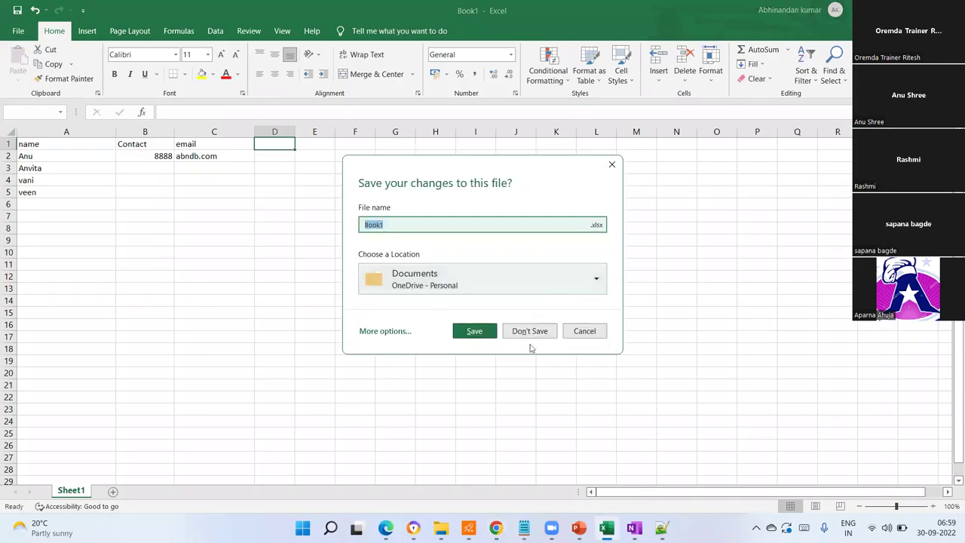
- Discard Book1's unsaved changes and load developer.salesforce.com in a new Chrome tab
left_click(531, 335)
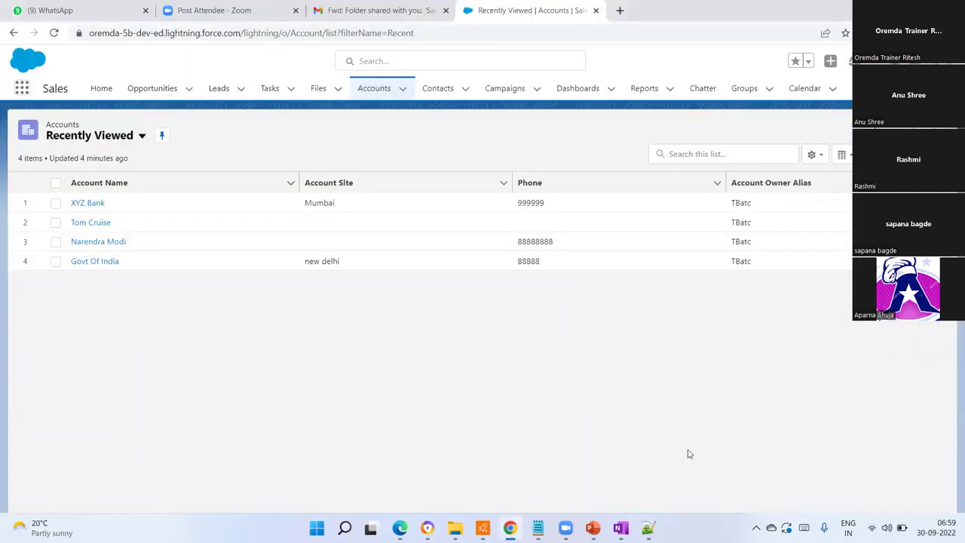
left_click(619, 11)
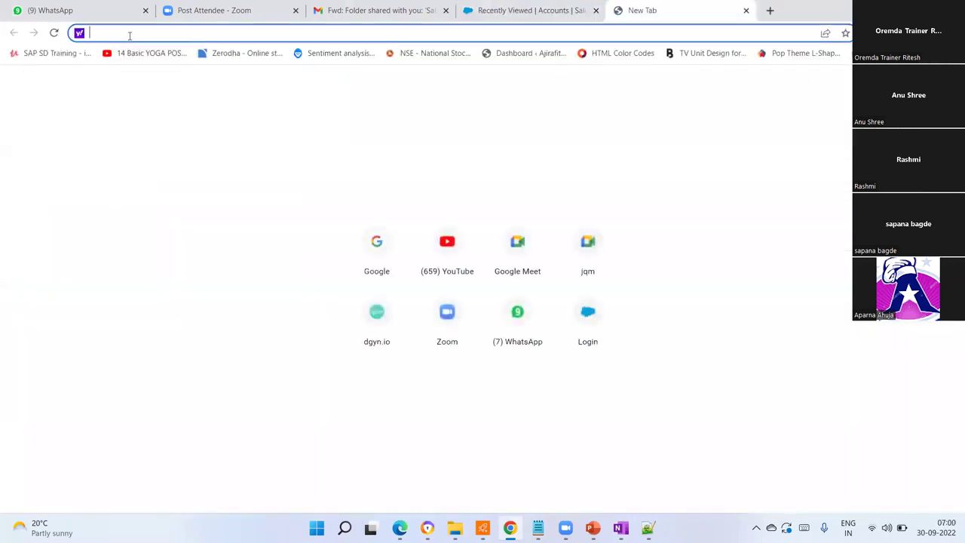
type("devel")
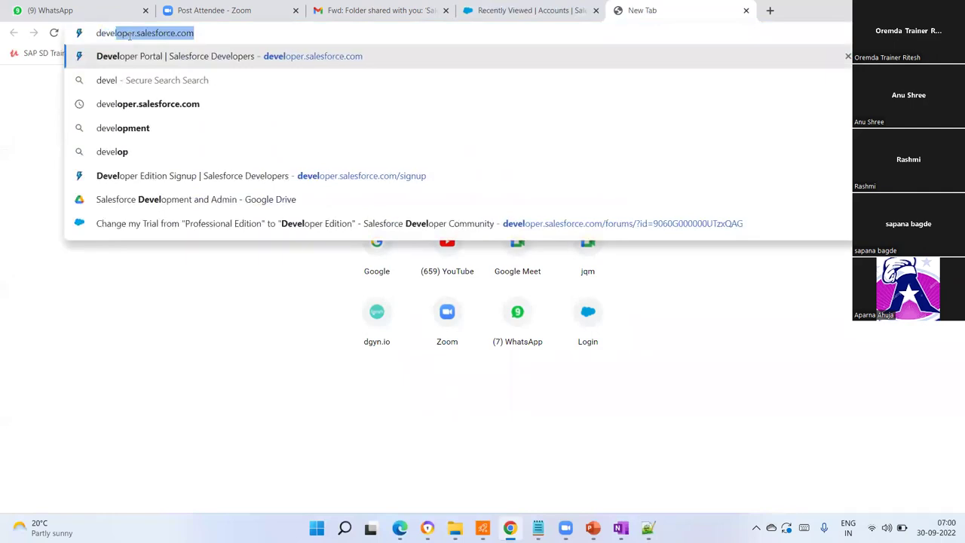
type("oper.sa")
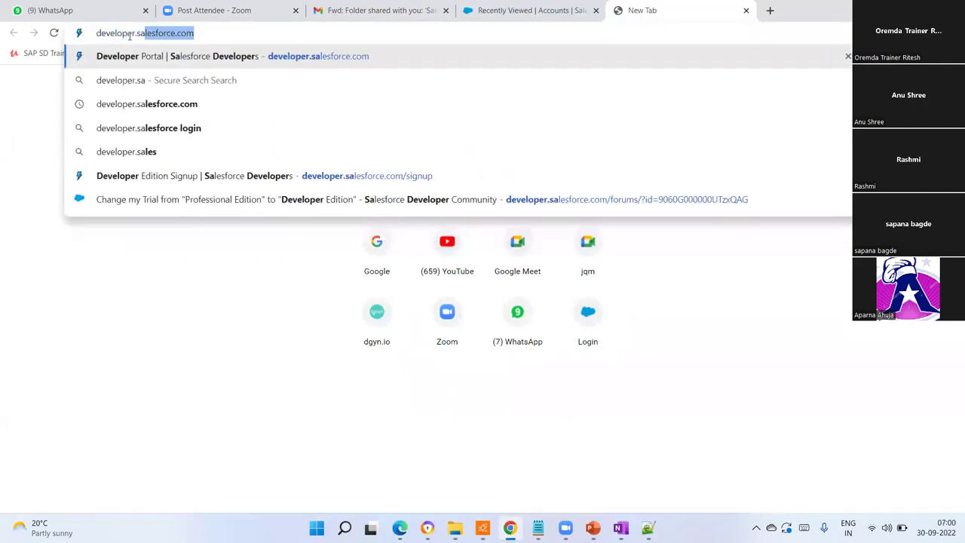
type("lesforce.com")
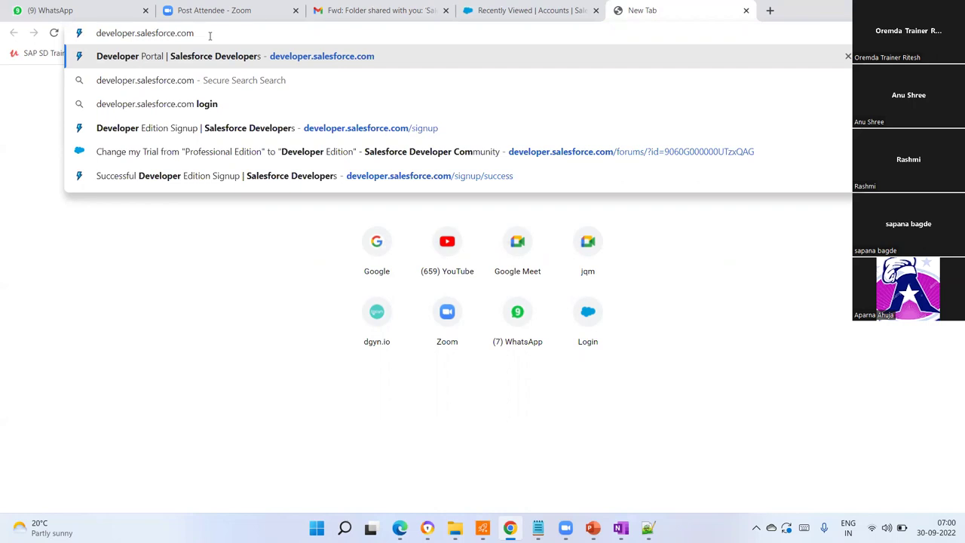
key("Return")
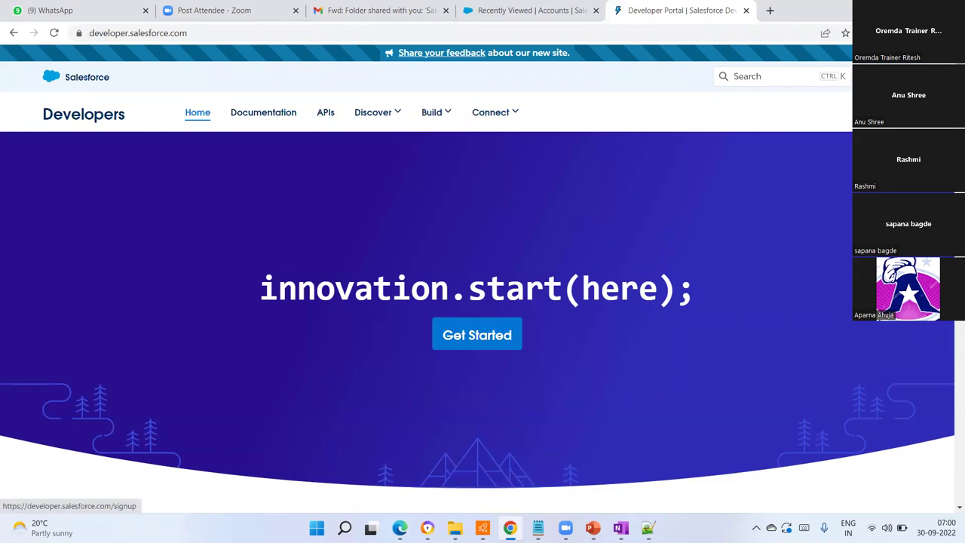
- Open the Developer Edition signup form and pass through First Name, Last Name and Email unfilled
left_click(883, 112)
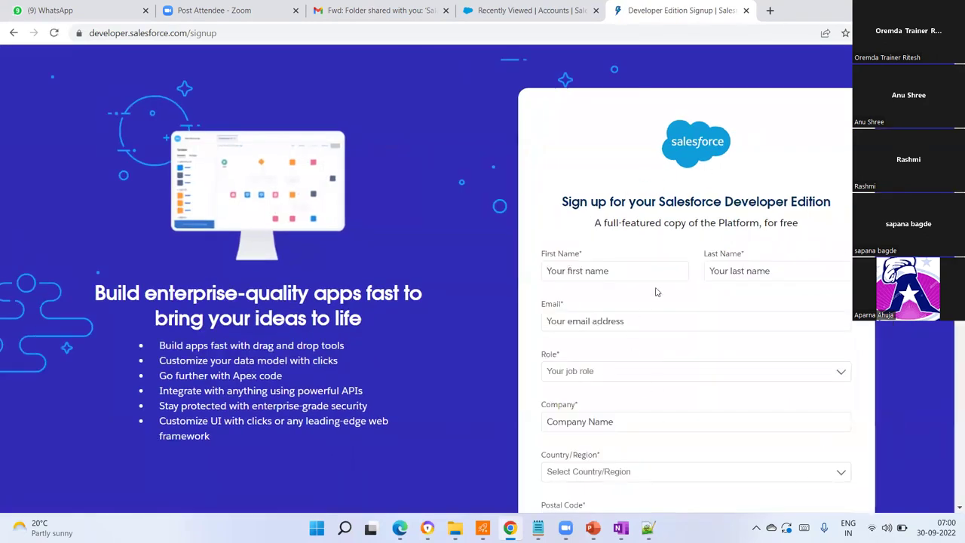
scroll(844, 338, "down", 4)
scroll(799, 352, "down", 2)
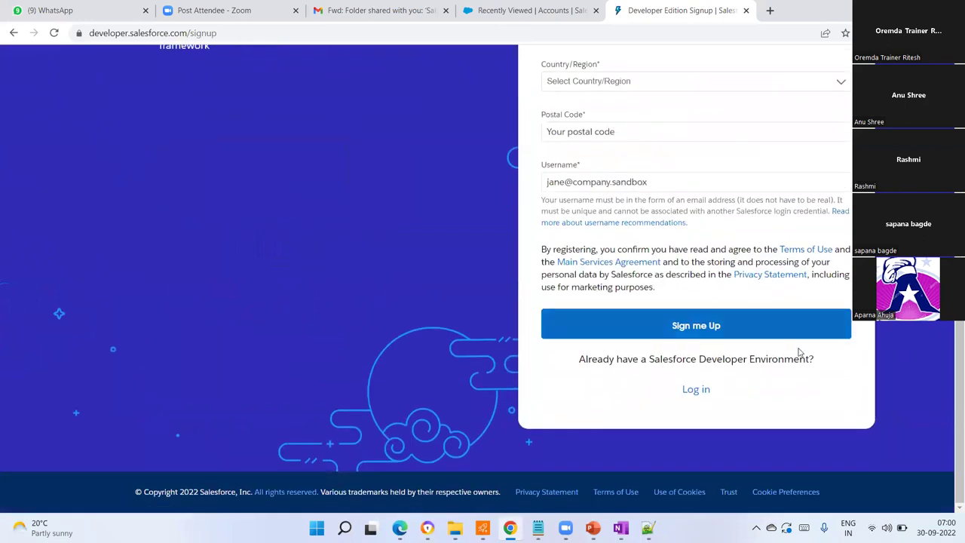
scroll(776, 351, "up", 5)
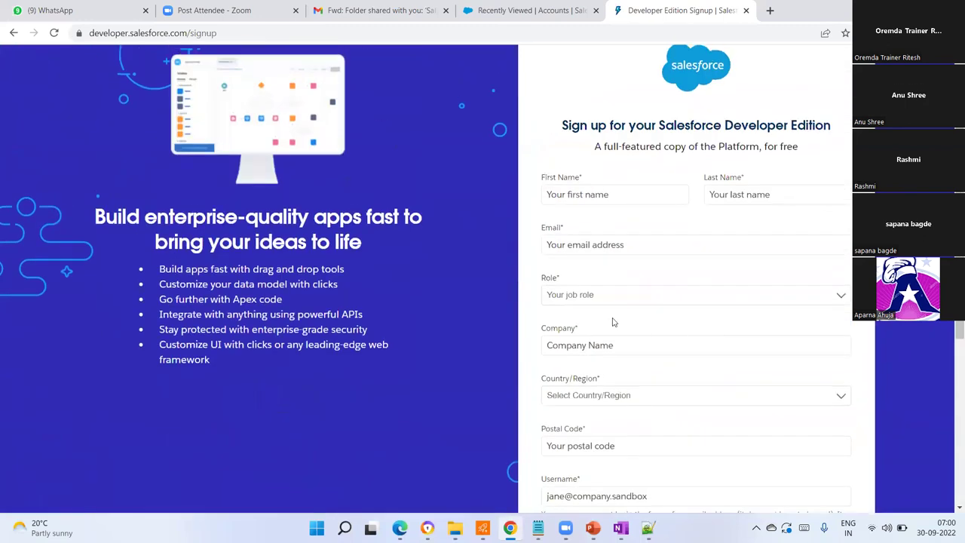
left_click(591, 199)
left_click(773, 205)
left_click(618, 242)
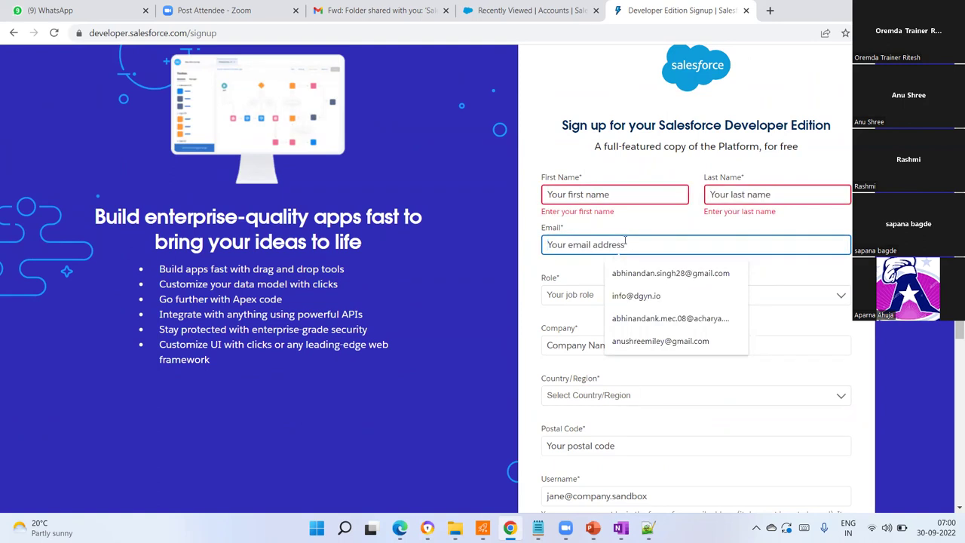
- Set Role to Developer, leaving Company, Country/Region and Postal Code empty
left_click(814, 299)
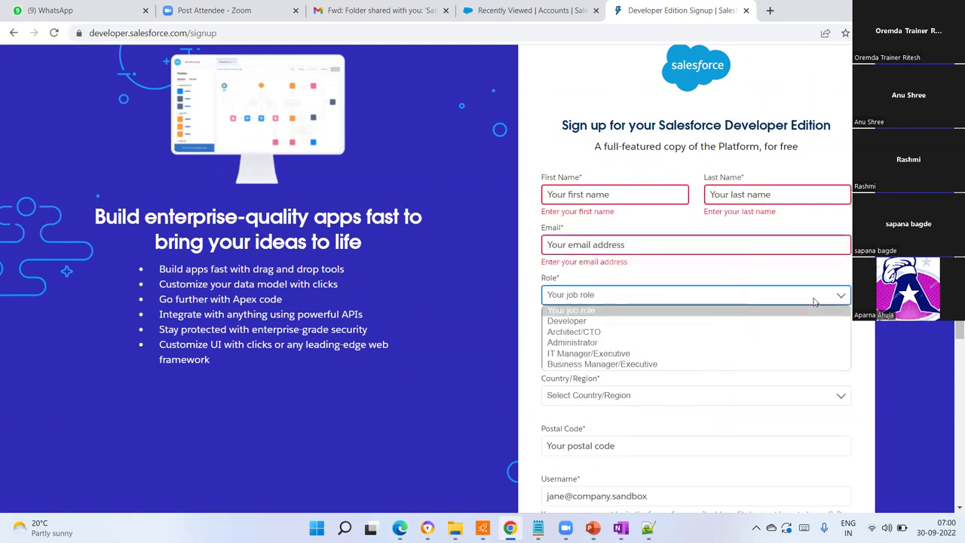
left_click(567, 322)
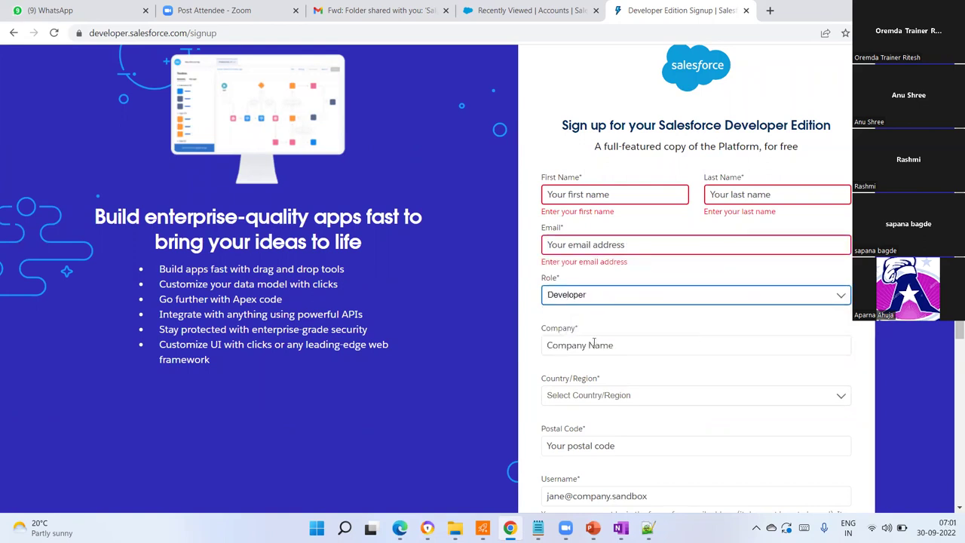
scroll(594, 339, "down", 1)
left_click(615, 283)
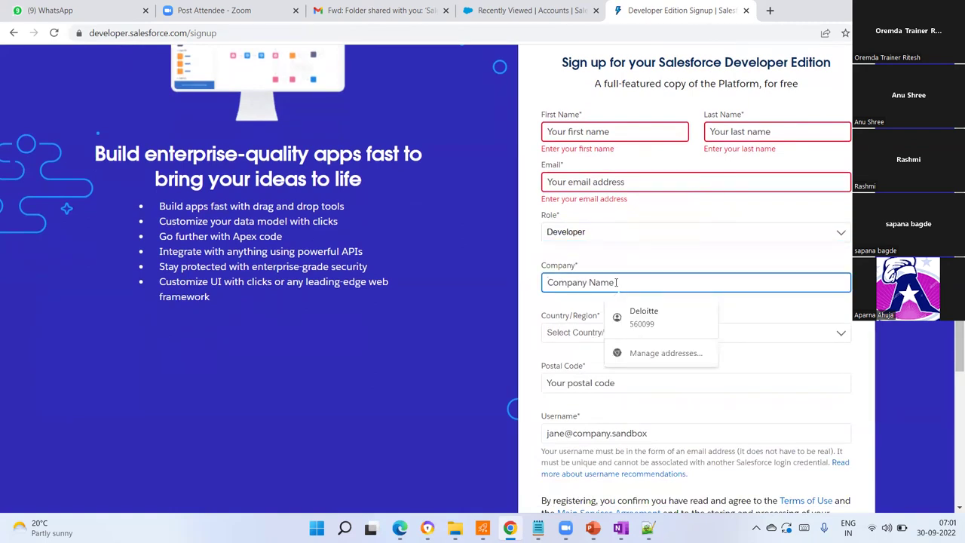
left_click(809, 337)
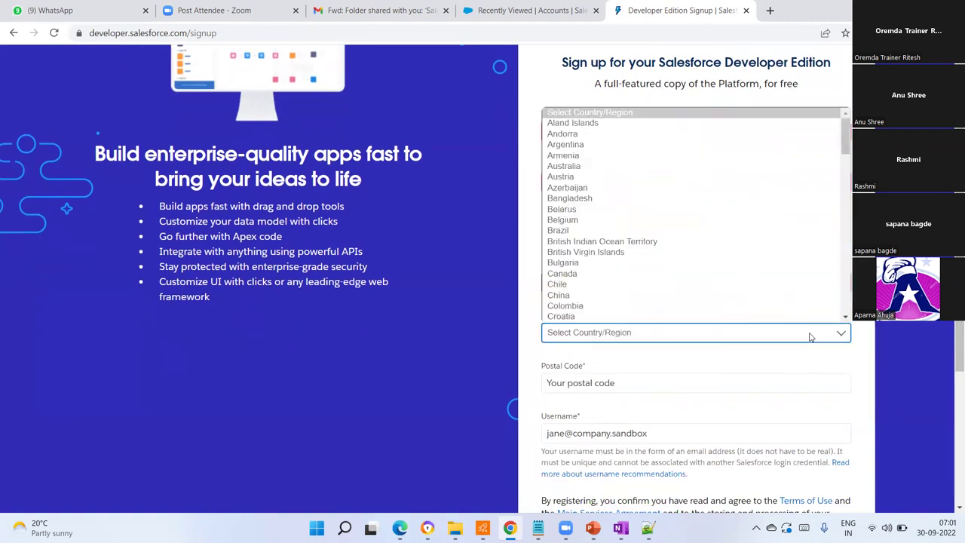
scroll(838, 318, "down", 1)
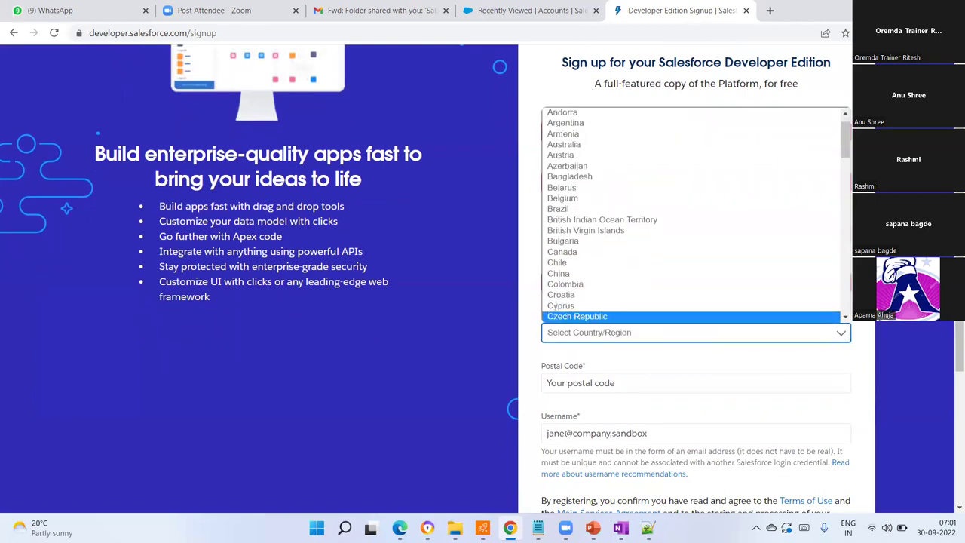
left_click(790, 357)
scroll(659, 391, "down", 2)
left_click(607, 259)
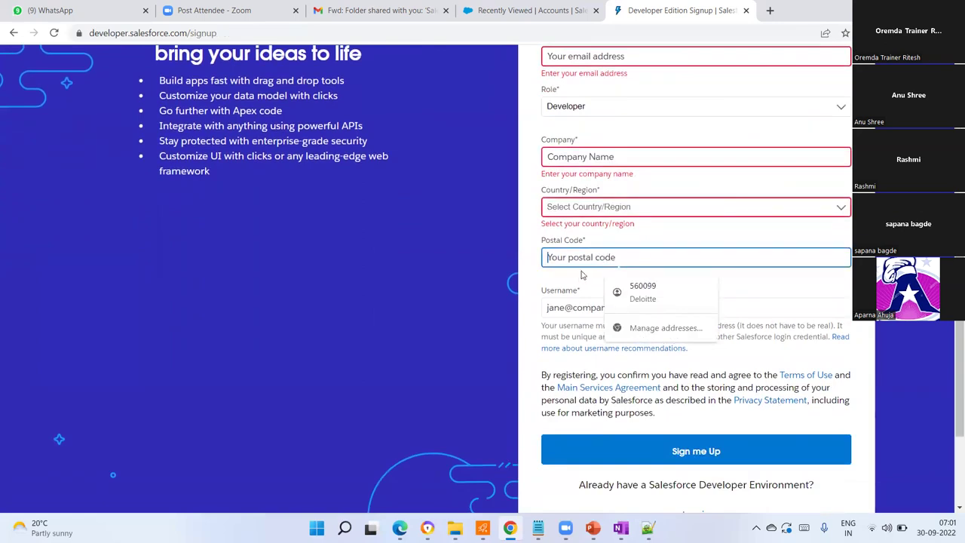
- Leave Postal Code and Username blank so both show required-field errors, then review the form
left_click(706, 313)
left_click(679, 308)
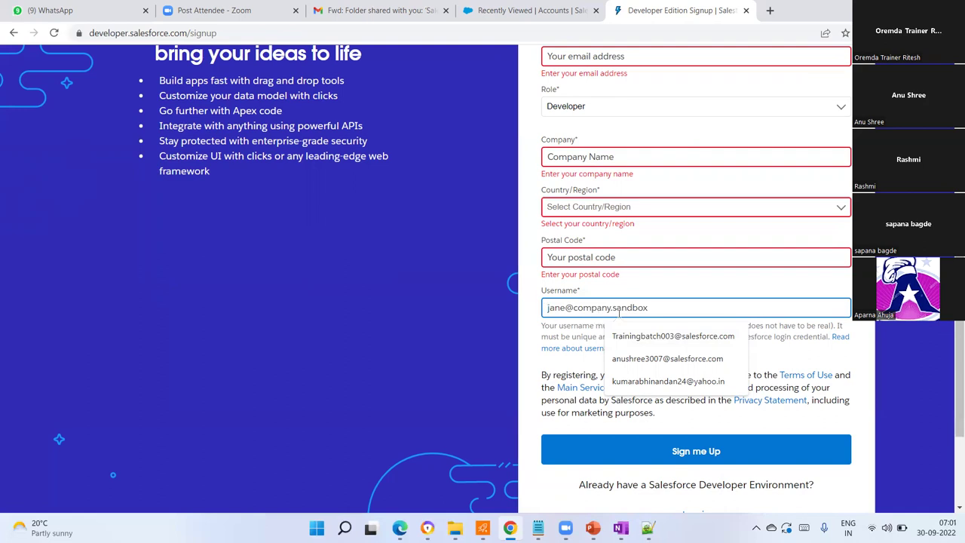
left_click(722, 285)
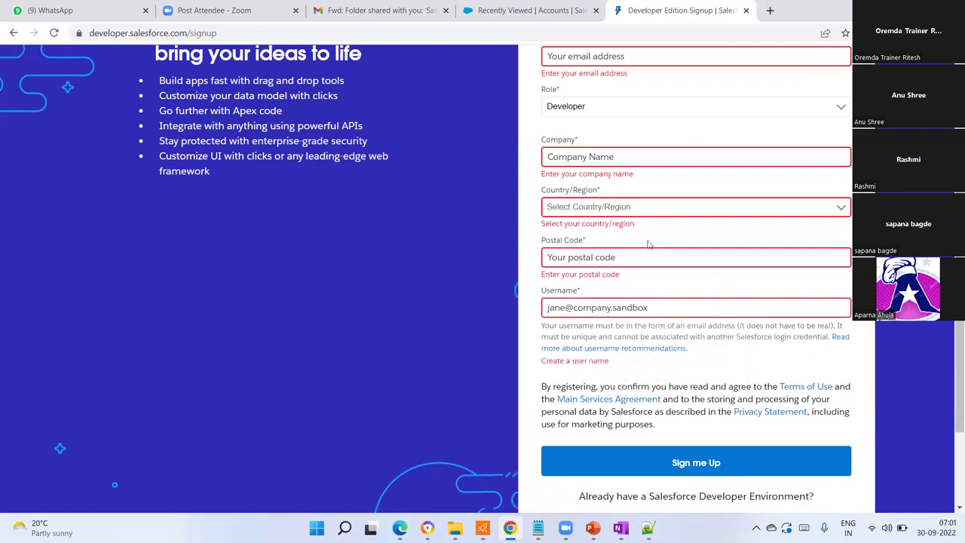
scroll(788, 220, "down", 3)
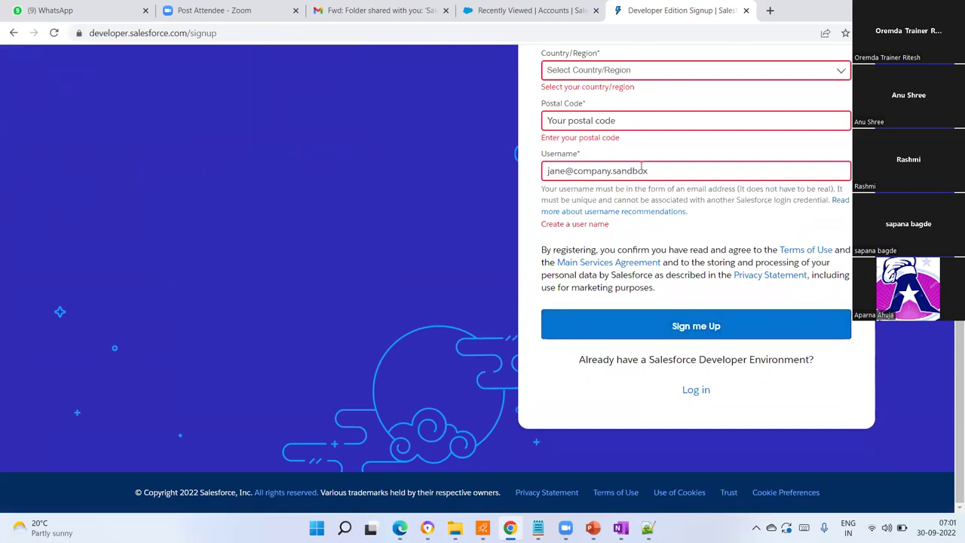
left_click(661, 174)
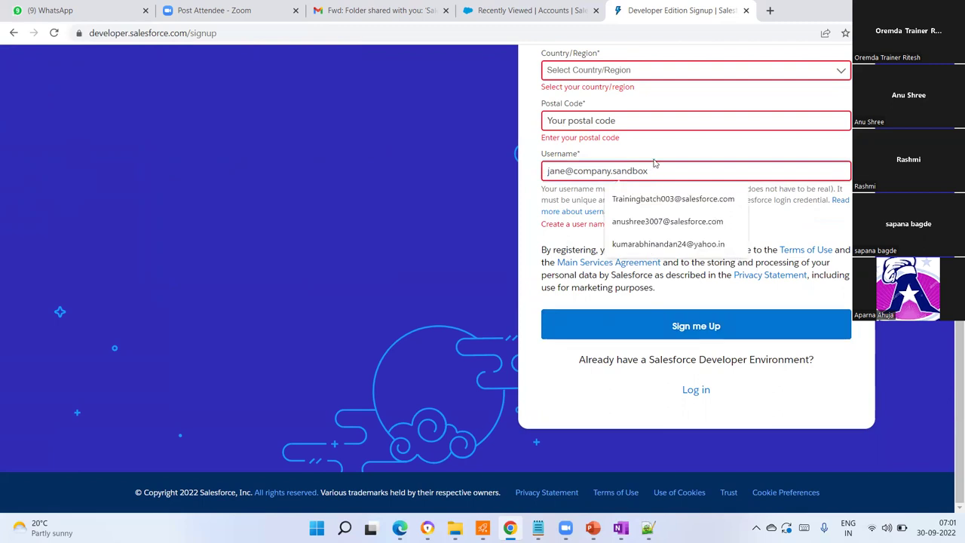
scroll(654, 163, "up", 1)
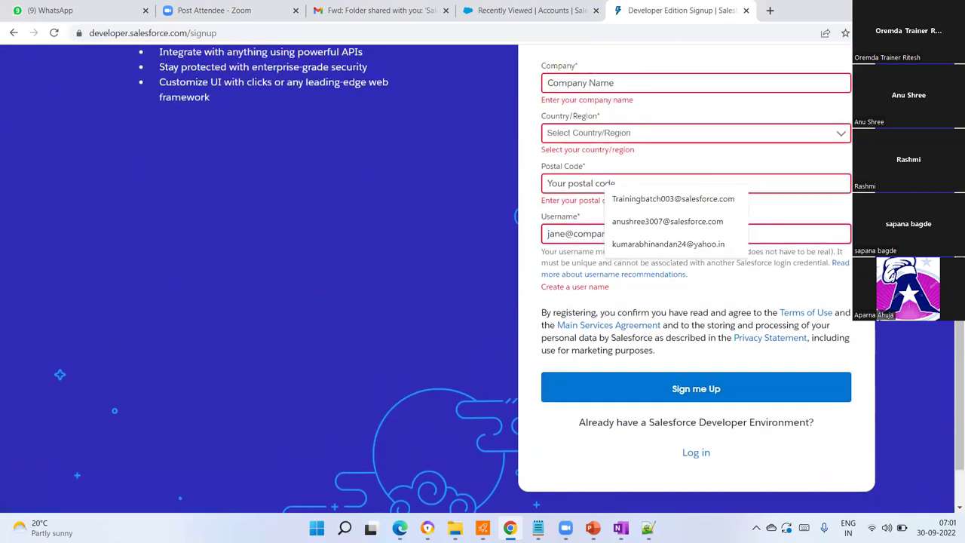
scroll(655, 162, "up", 3)
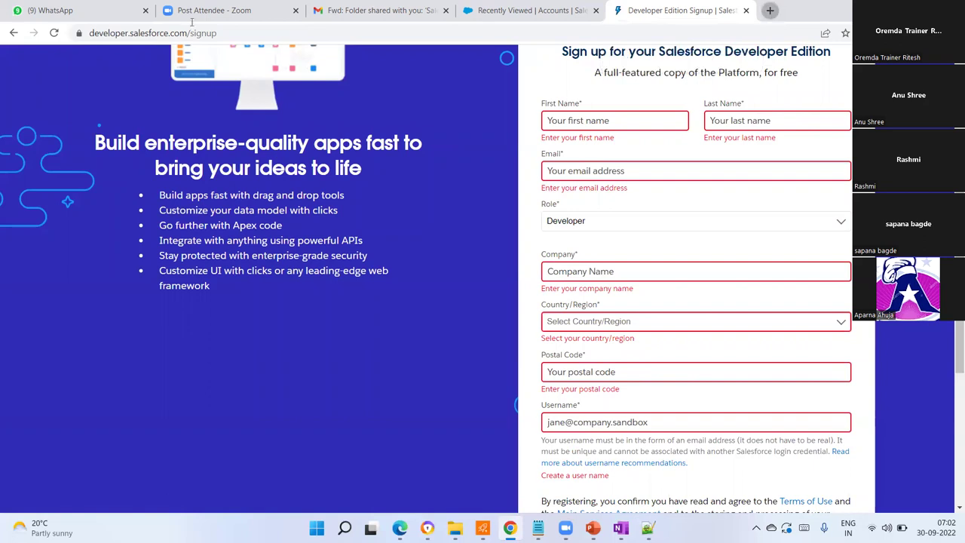
- Open login.salesforce.com in a new browser tab
key("ctrl+t")
type("login.salesforce.com")
key("Return")
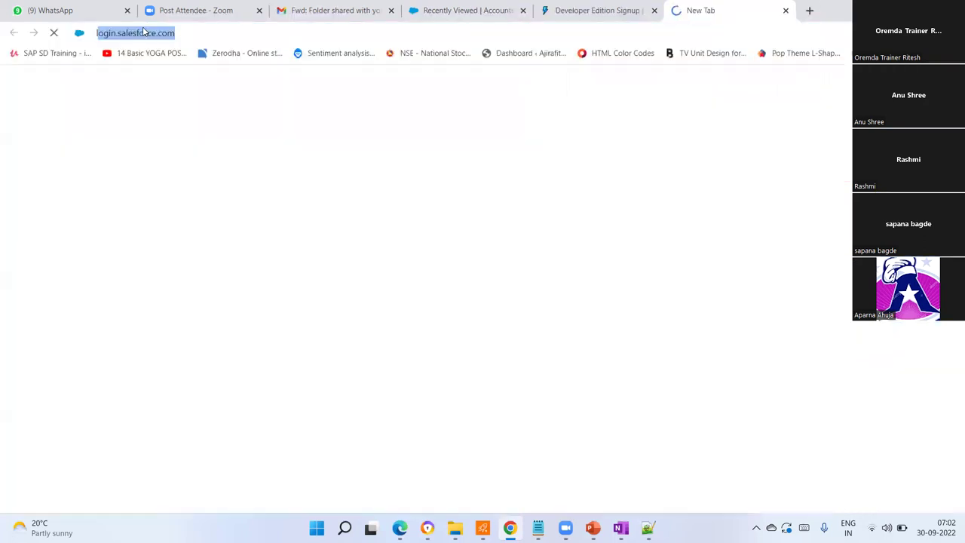
type("login.salesforce.co")
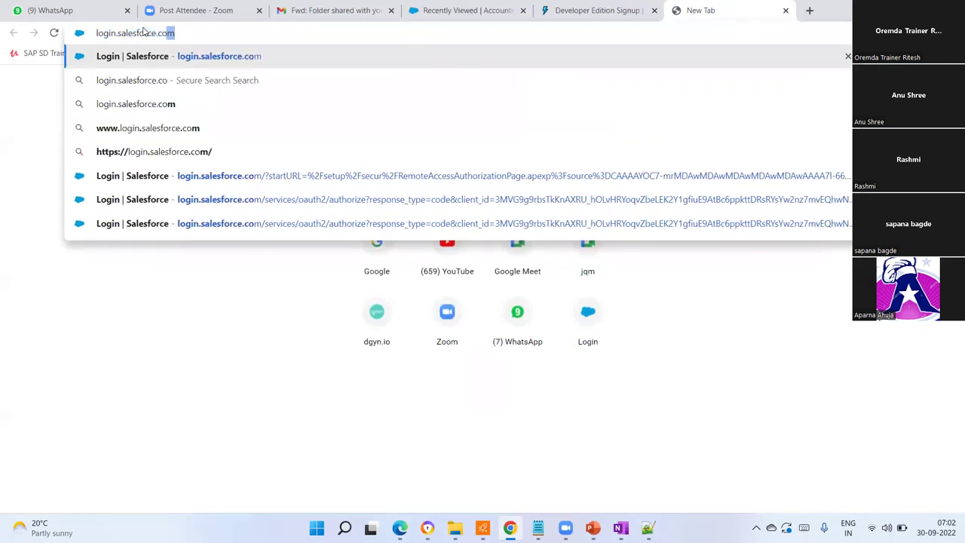
type("m")
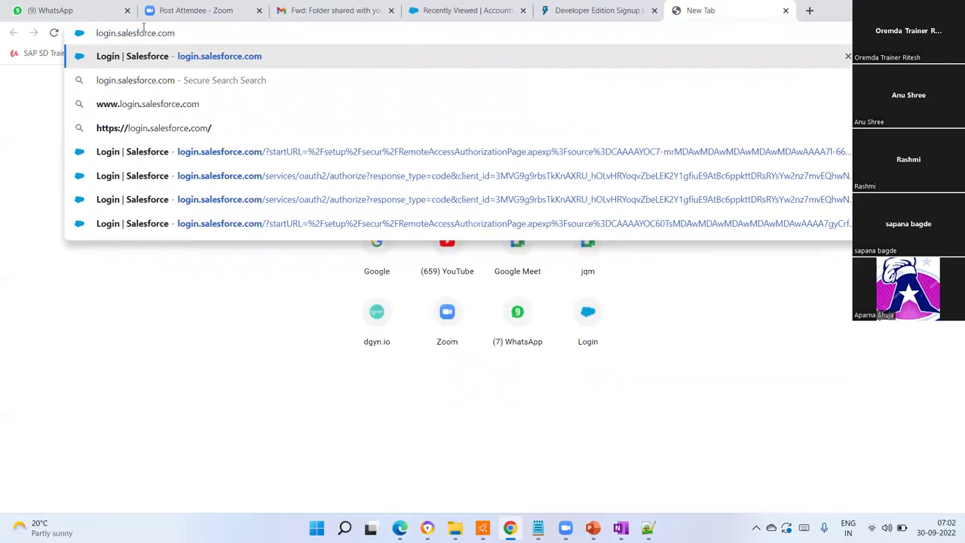
key("Return")
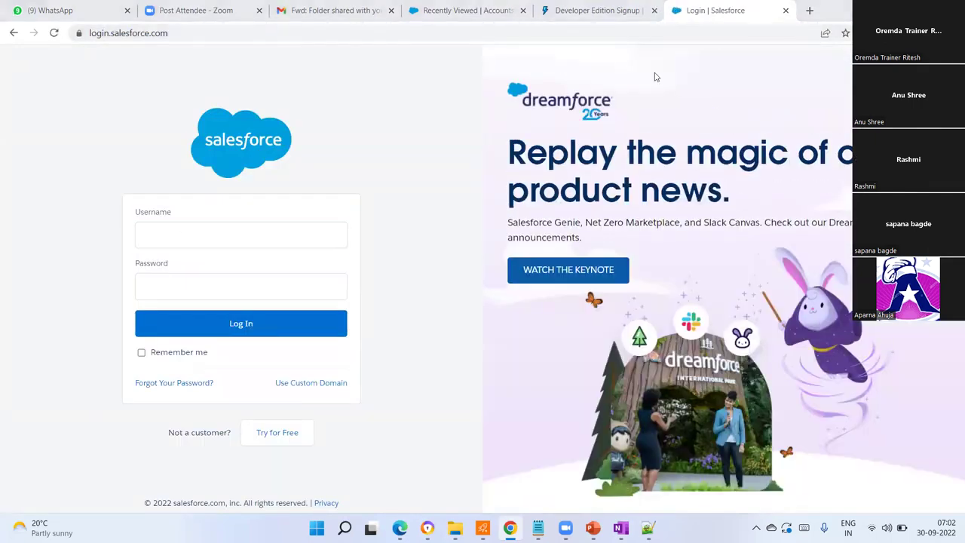
- Visit the signup Username field and the login page's Password box, ending on the signup form
key("ctrl+shift+Tab")
scroll(701, 382, "down", 1)
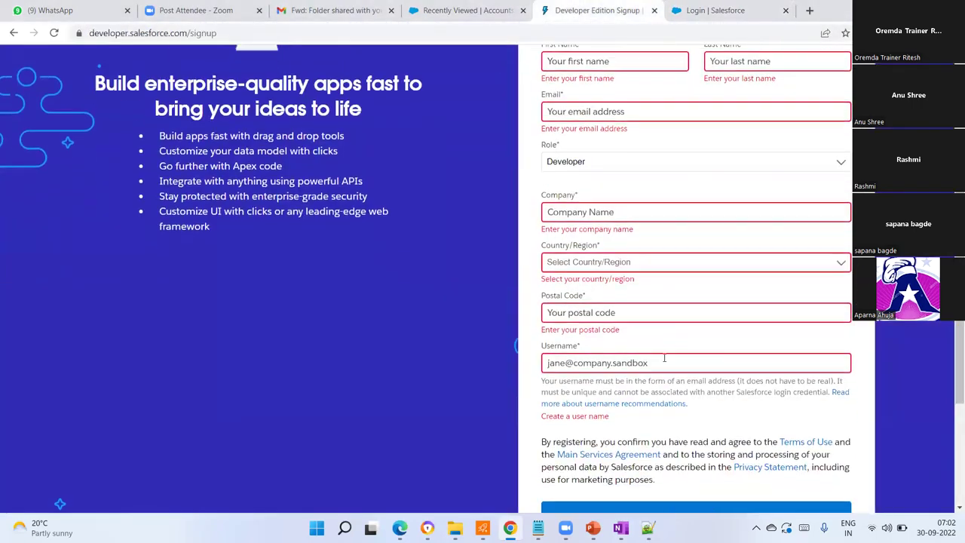
left_click(661, 359)
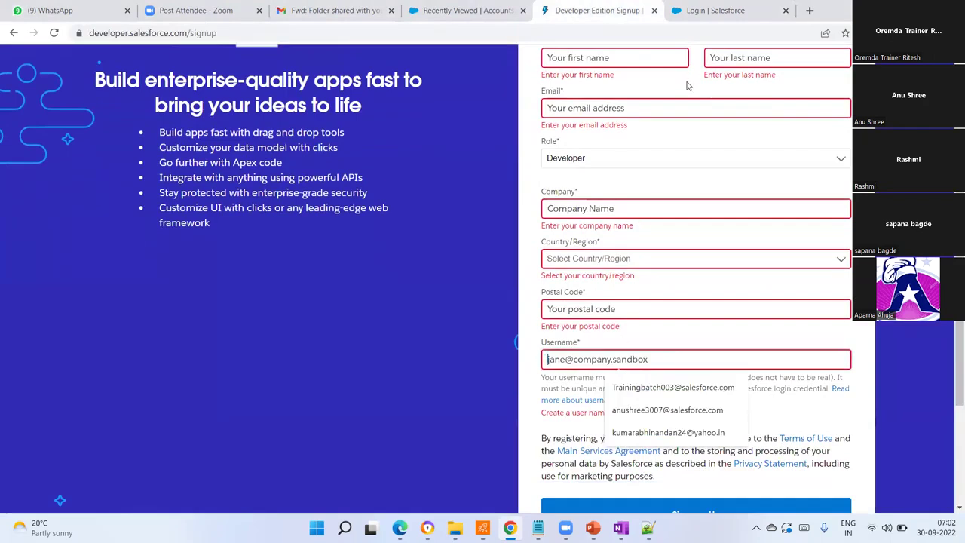
left_click(716, 10)
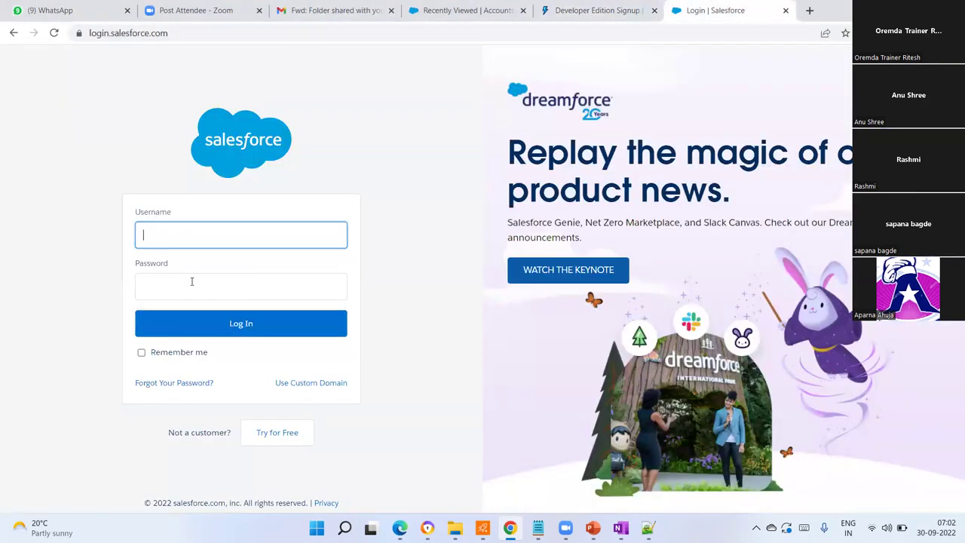
left_click(192, 281)
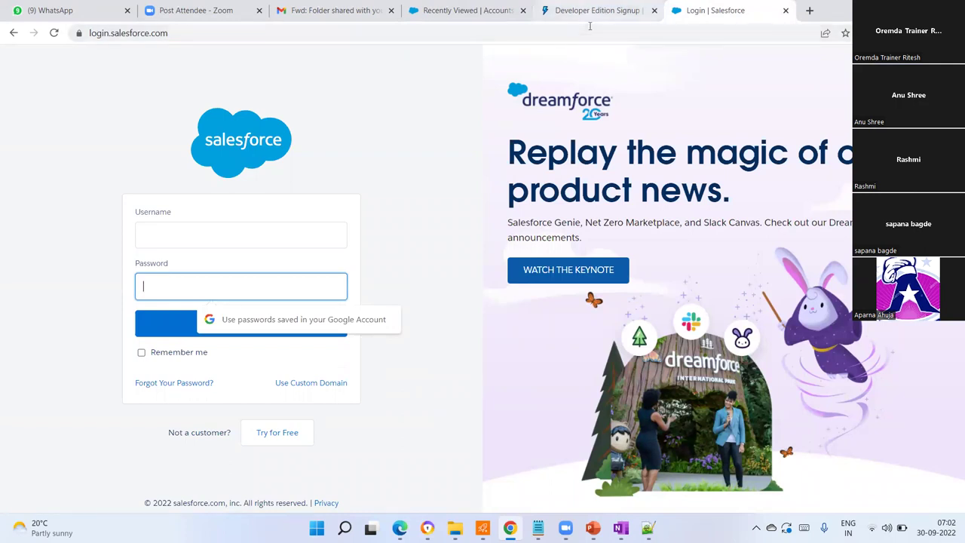
left_click(591, 16)
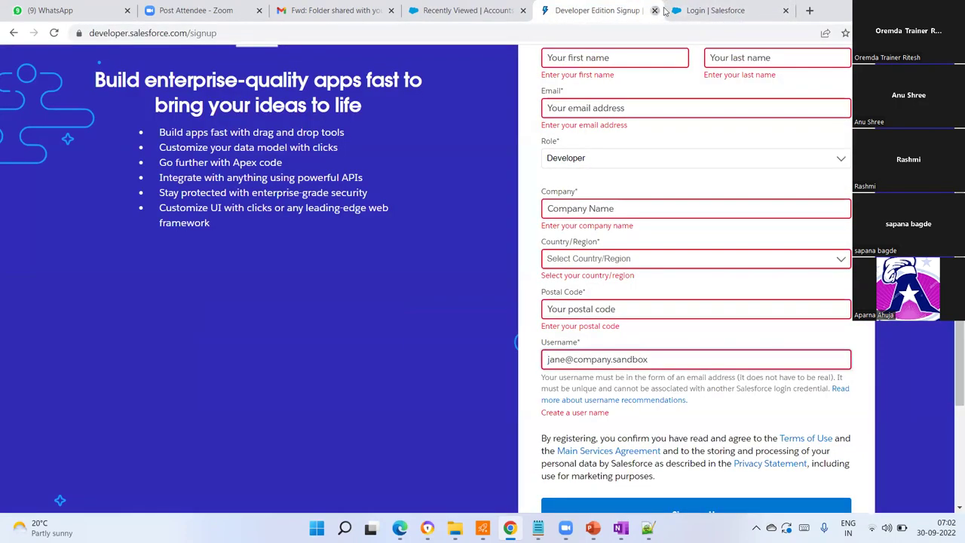
- Close the Developer Edition Signup and Login | Salesforce tabs, returning to Recently Viewed accounts
left_click(655, 11)
left_click(655, 10)
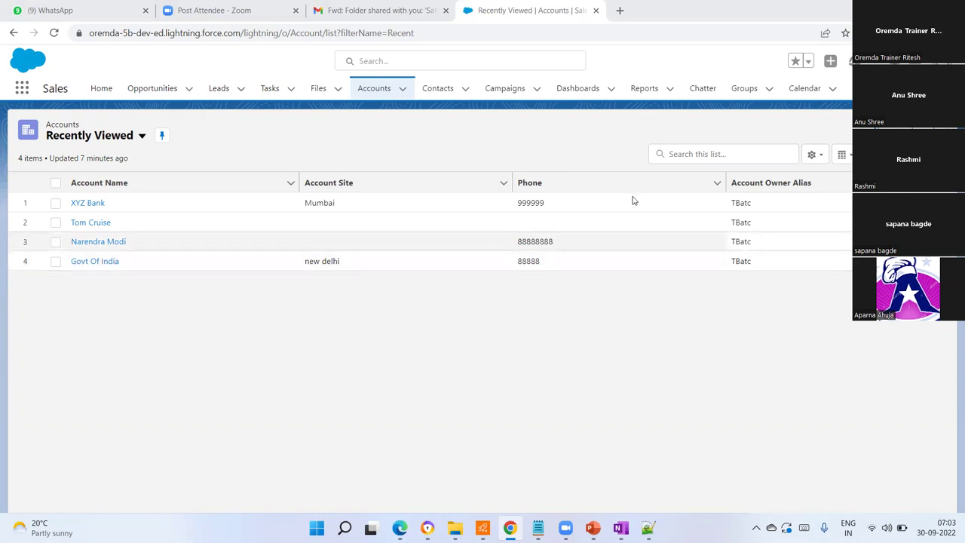
- Choose the Marketing app from the App Launcher's Apps list
left_click(22, 88)
left_click(66, 213)
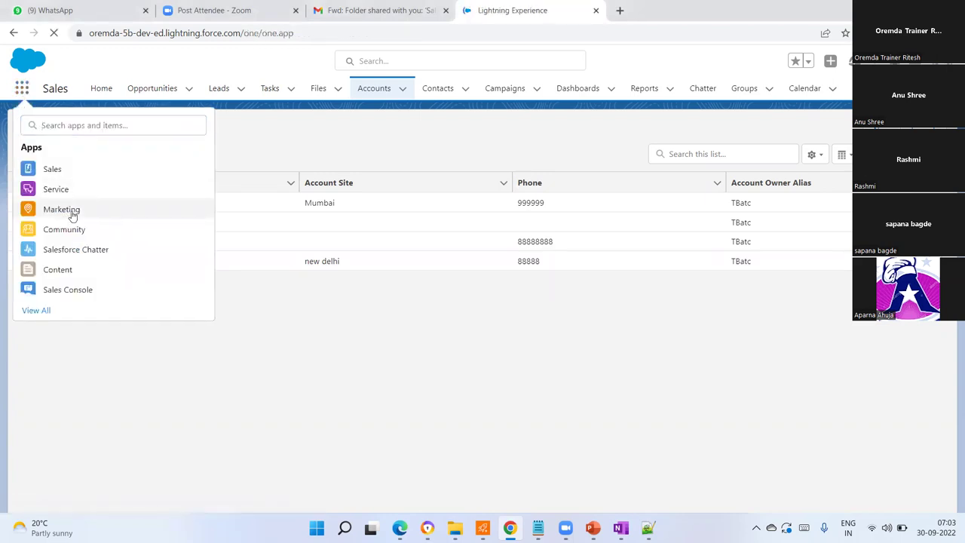
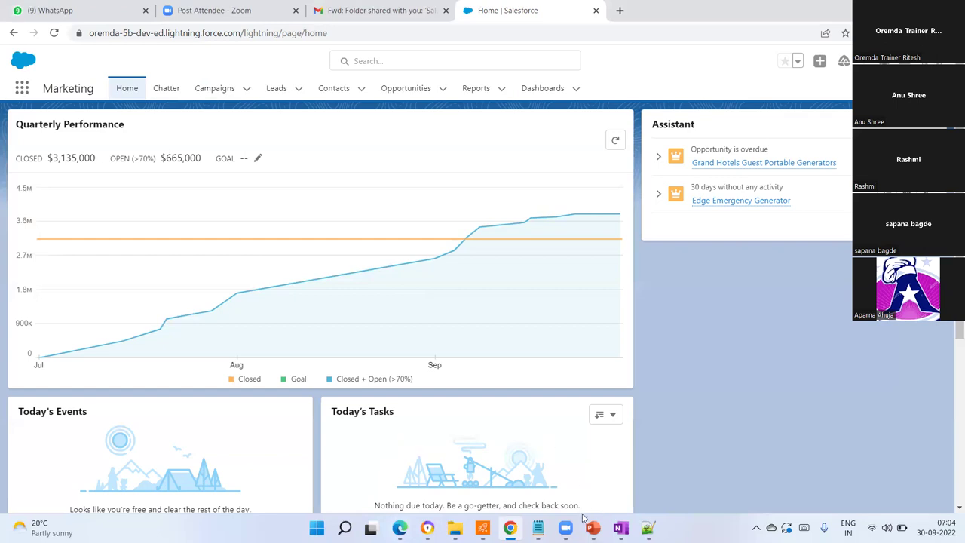
- Review the OneNote notes, then return to the Salesforce page in the browser
mouse_move(566, 528)
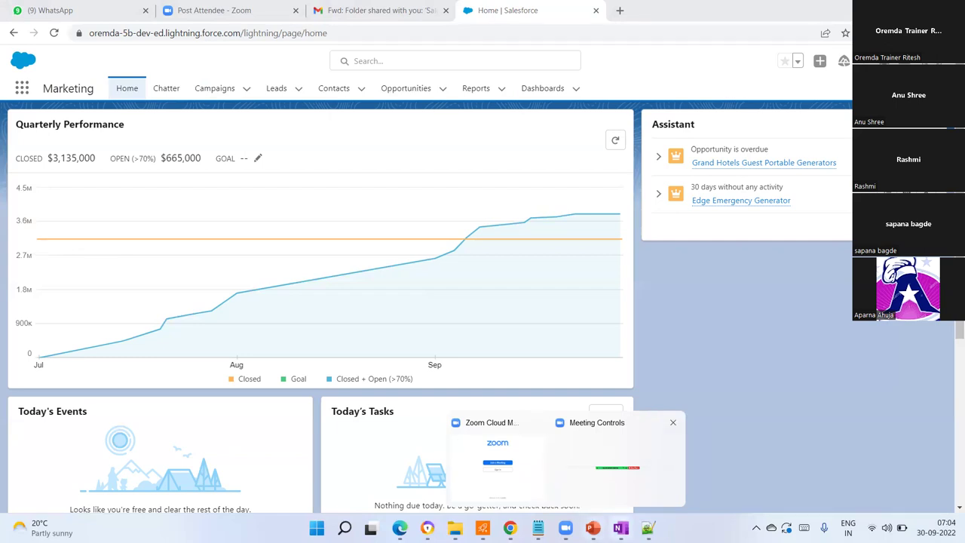
left_click(620, 527)
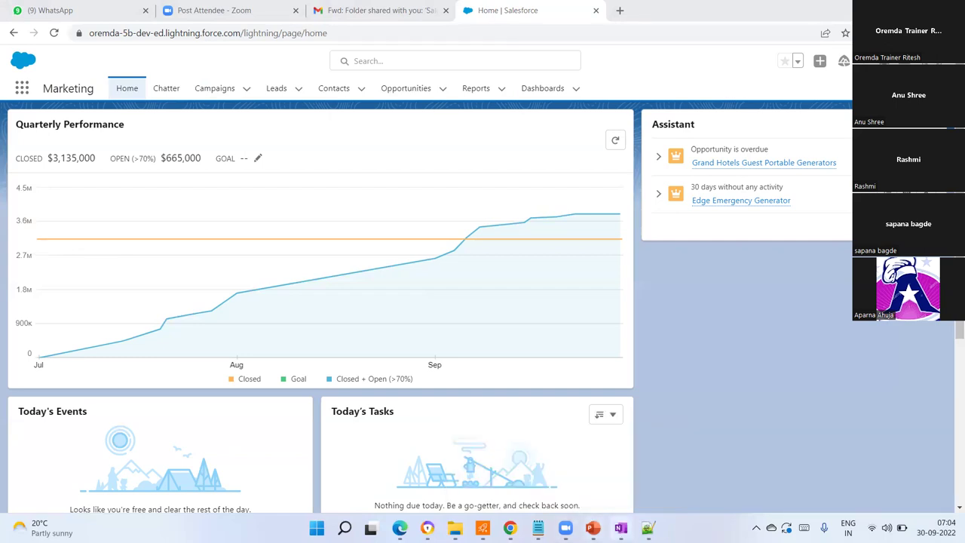
scroll(437, 324, "up", 2)
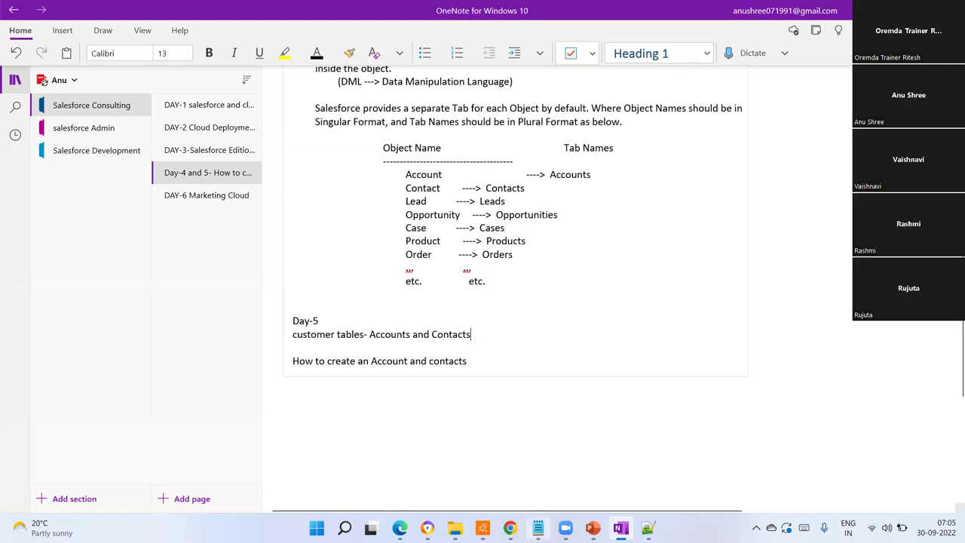
left_click(510, 527)
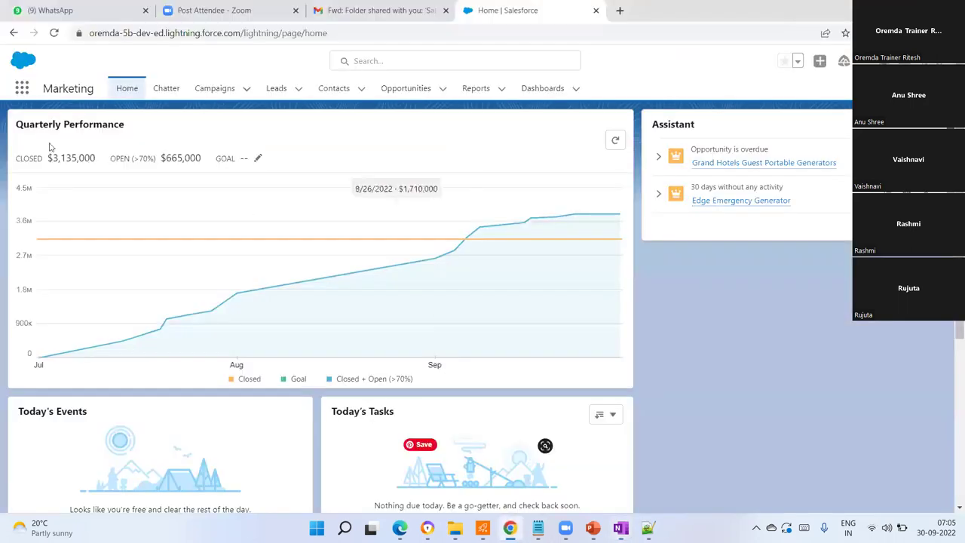
- Switch to the Sales app, browse the App Launcher's full list, and close it
left_click(22, 88)
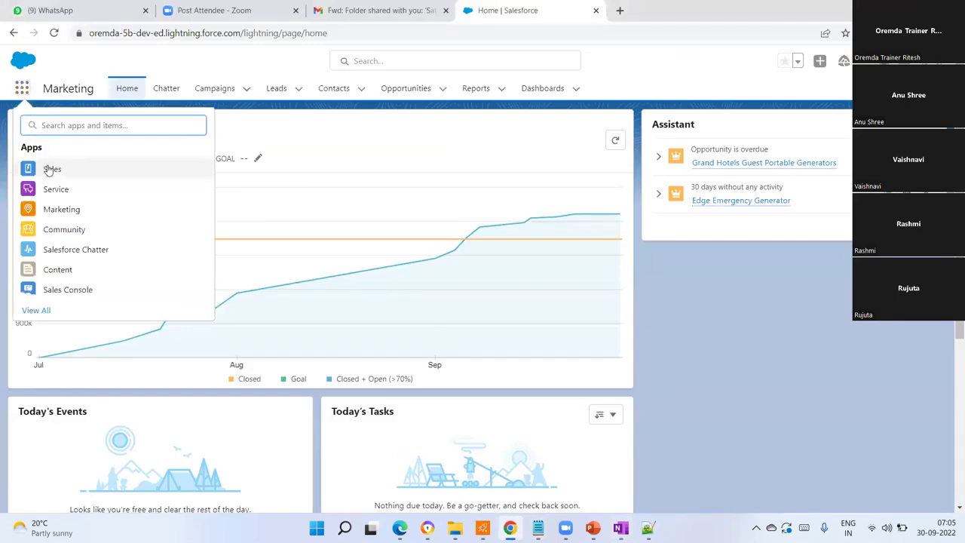
left_click(51, 172)
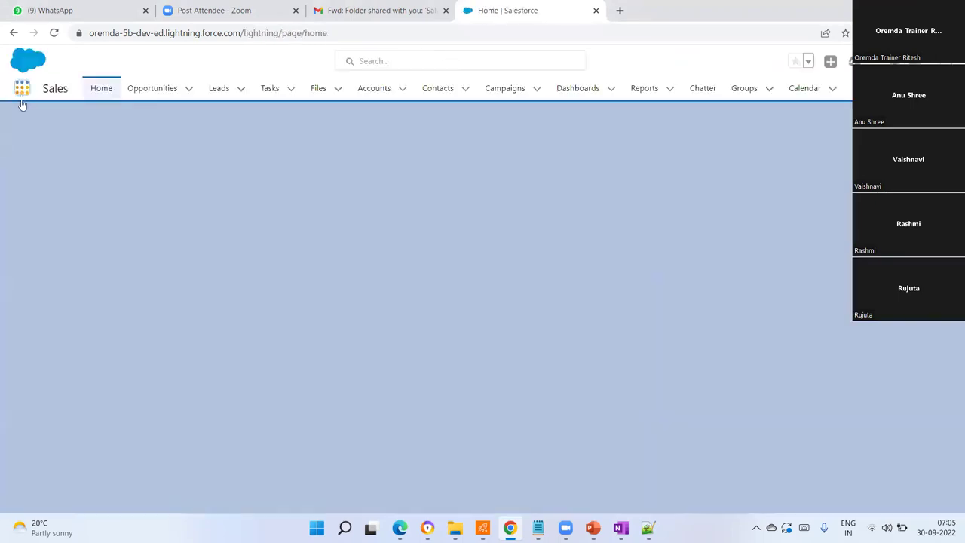
left_click(22, 92)
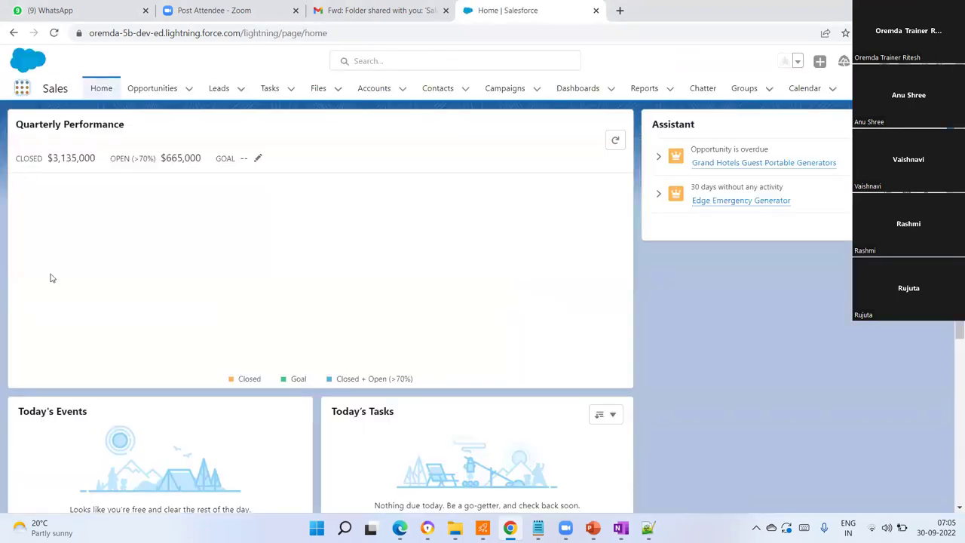
left_click(34, 311)
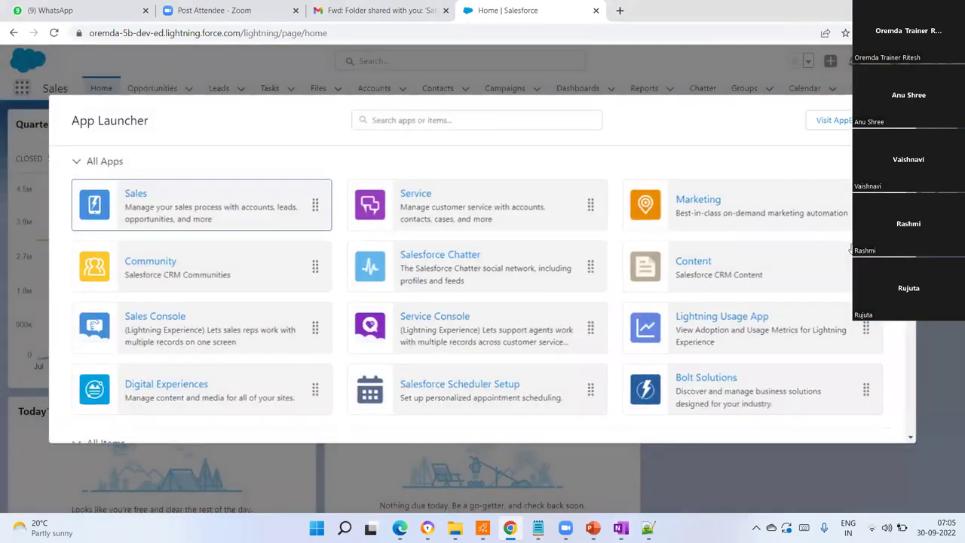
scroll(709, 392, "down", 2)
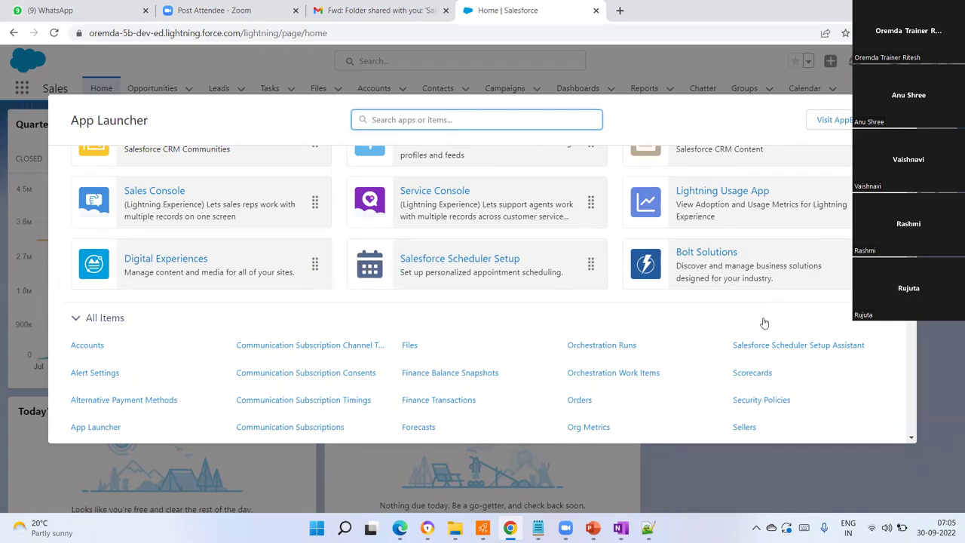
scroll(391, 215, "up", 3)
scroll(744, 309, "down", 1)
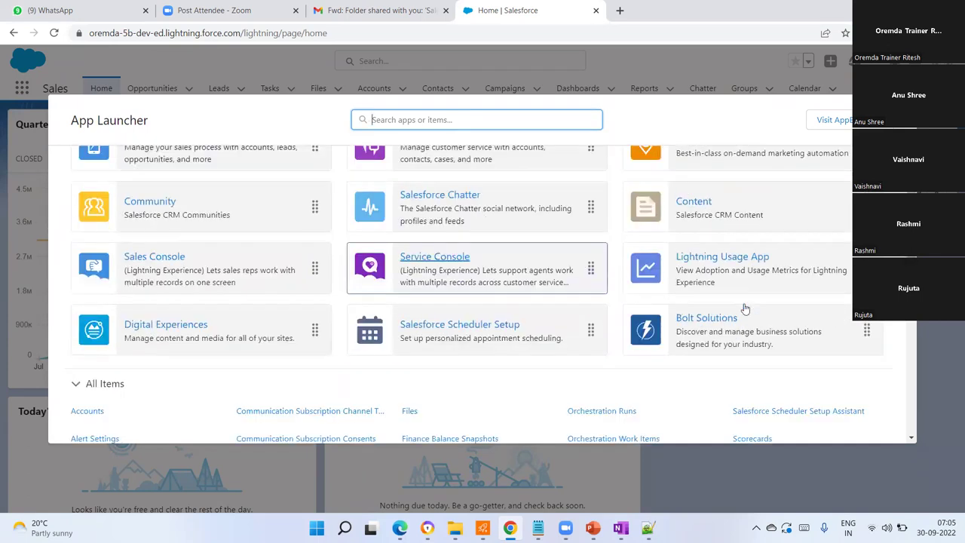
scroll(744, 309, "down", 2)
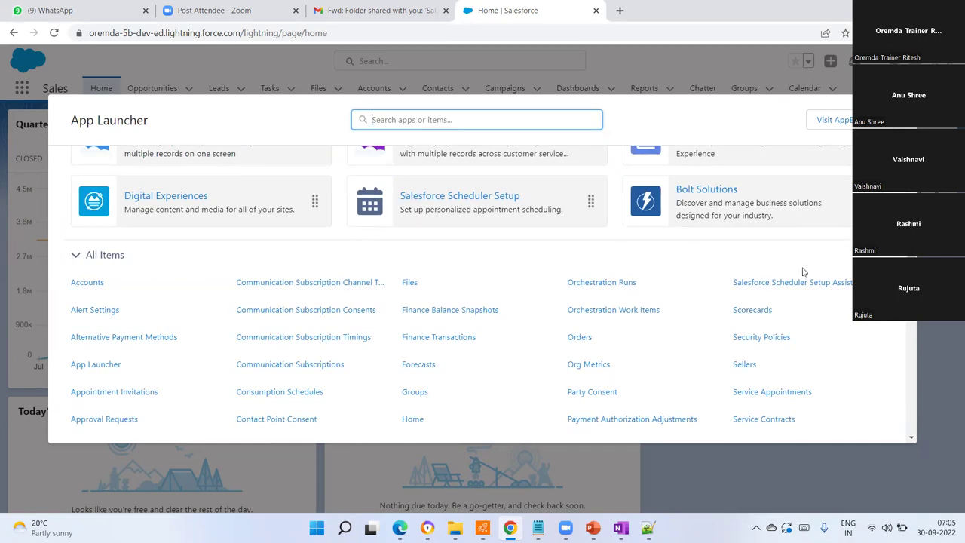
left_click(907, 79)
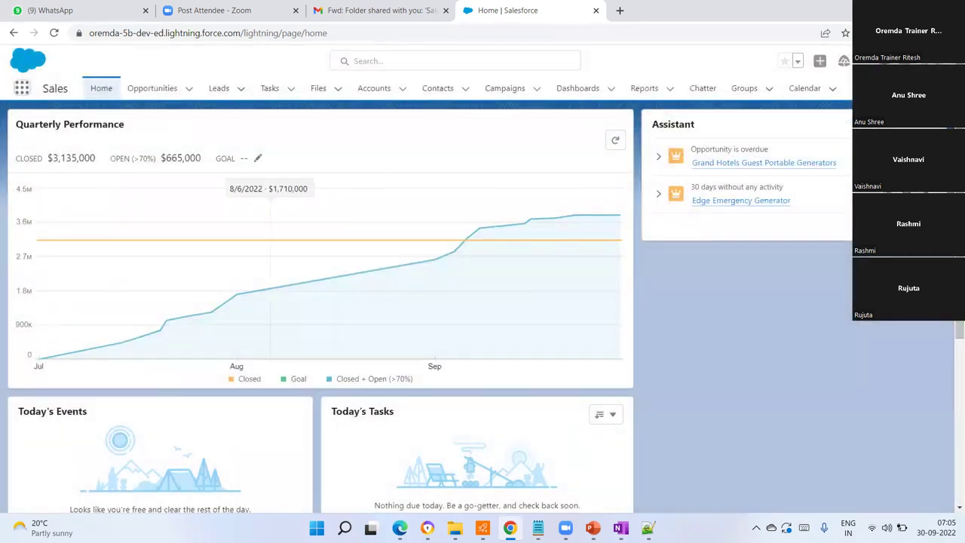
- In OneNote, start a new line and type 'Account- Any Group,company'
mouse_move(619, 527)
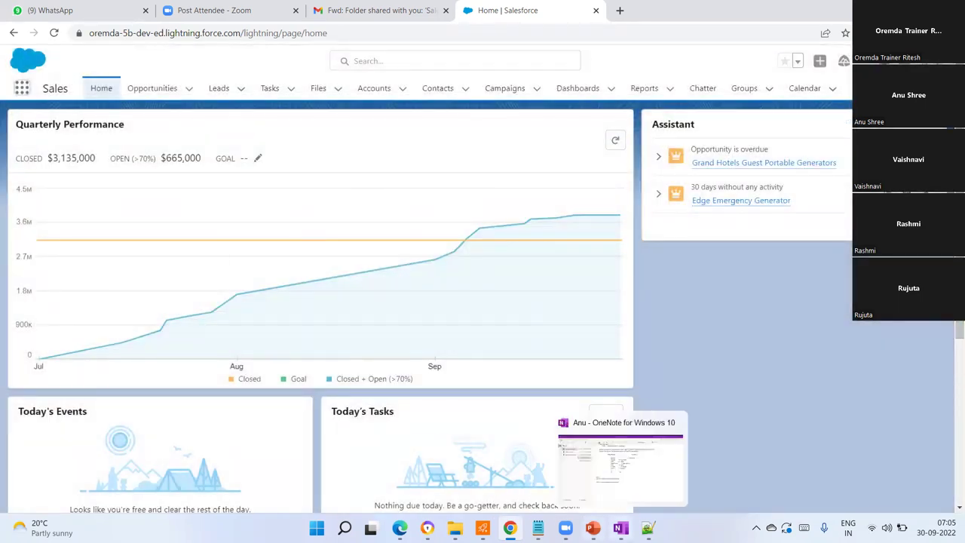
left_click(619, 463)
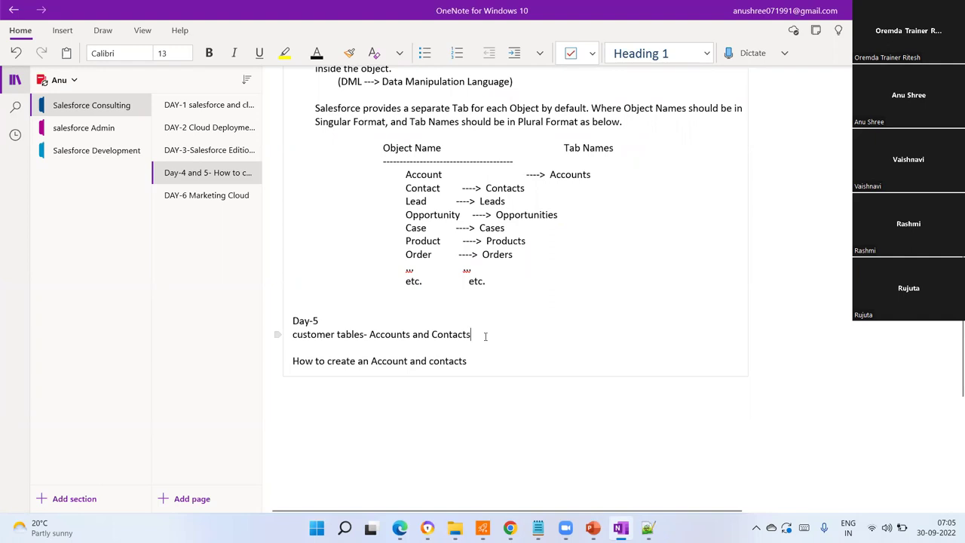
key("Return")
key("Return")
type("Accon")
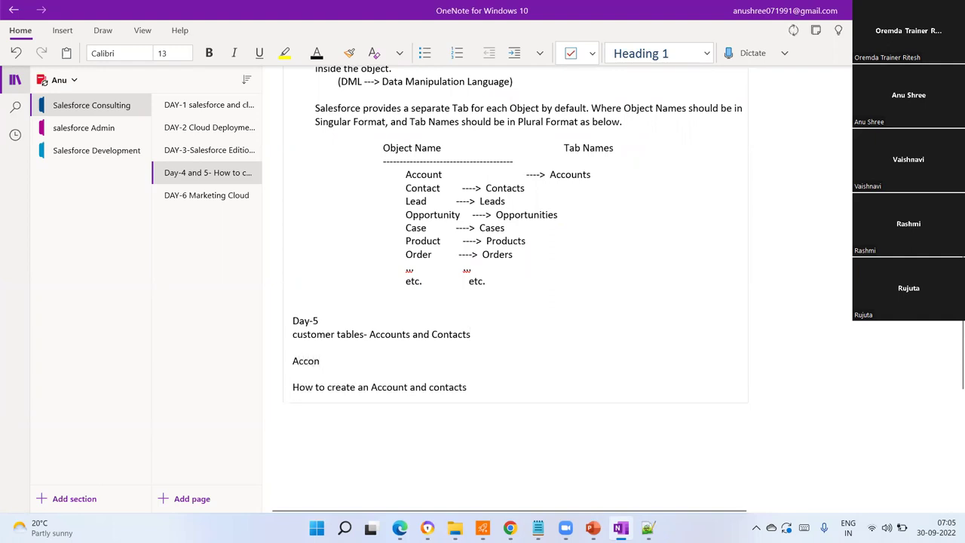
key("BackSpace")
type("unt- Any Group,company")
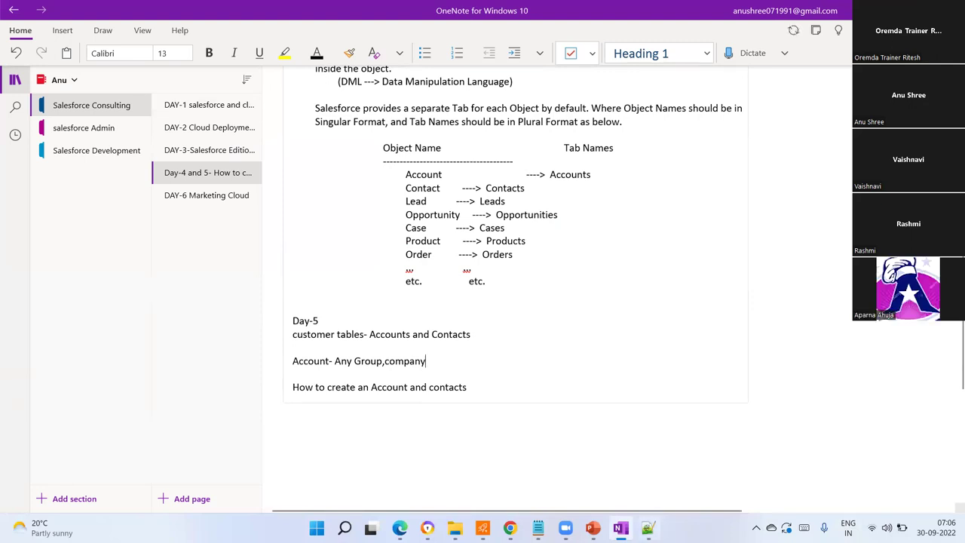
- Finish with ',organization or Team is called account' and add spaces after the commas
key("alt+Tab")
key("alt+Tab")
type(",organization or Team")
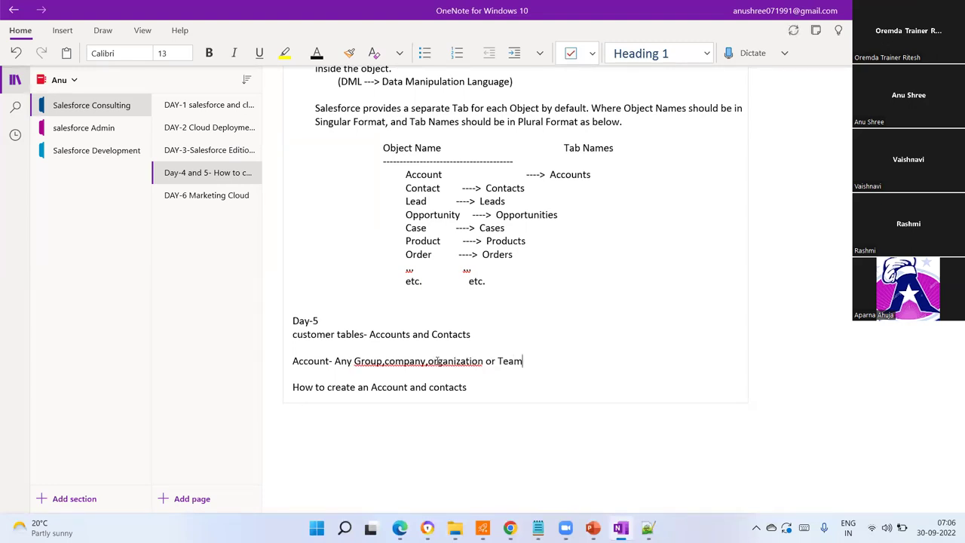
type(" is called account")
left_click(428, 361)
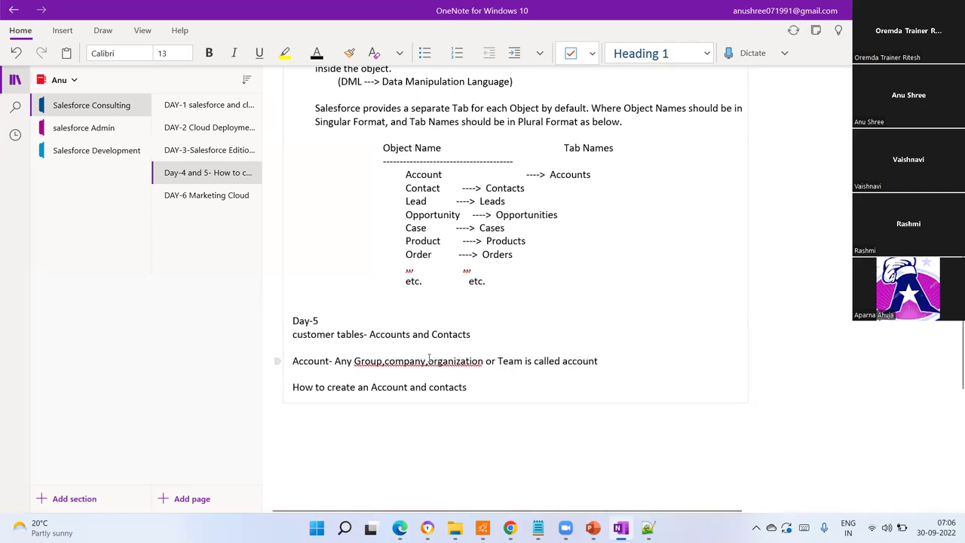
left_click(385, 361)
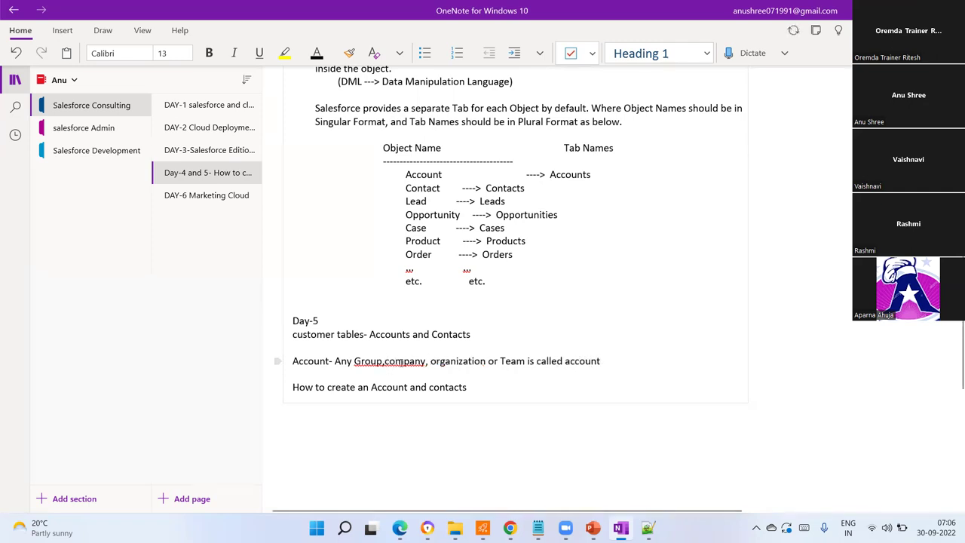
left_click(629, 361)
- Append '. Eg' with the examples 'Govt of India, Any bank, Any Enterprise'
type(". Eg:")
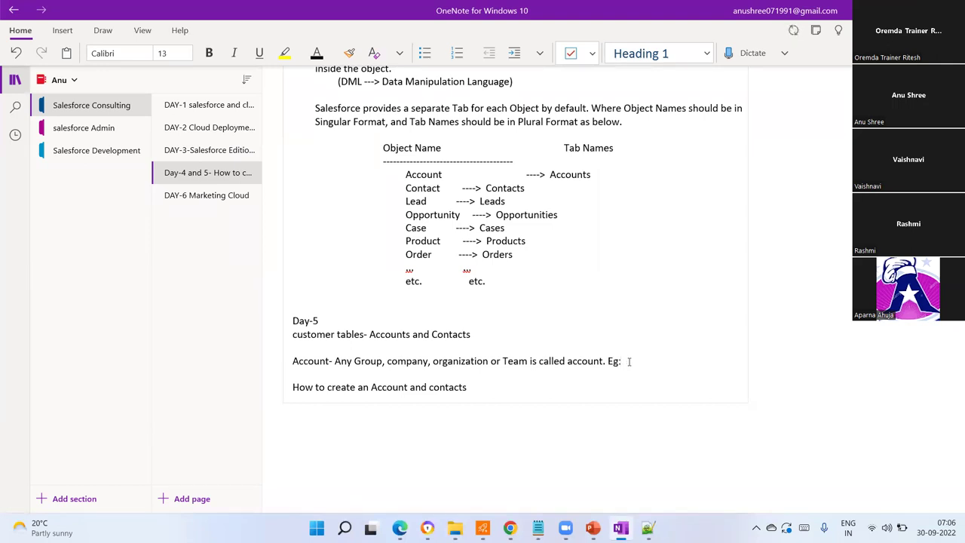
type("Govt of India, Any bac")
key("BackSpace")
type("nk")
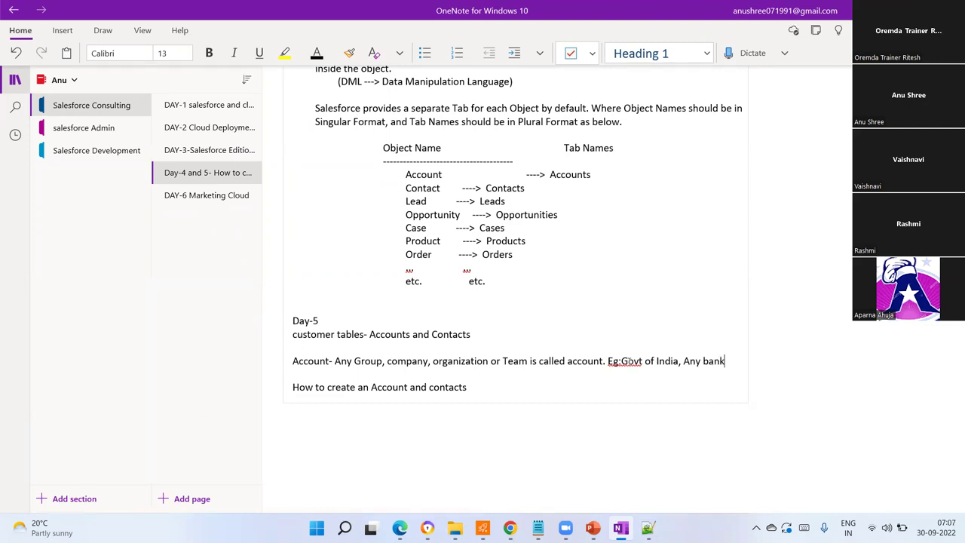
type(", Any")
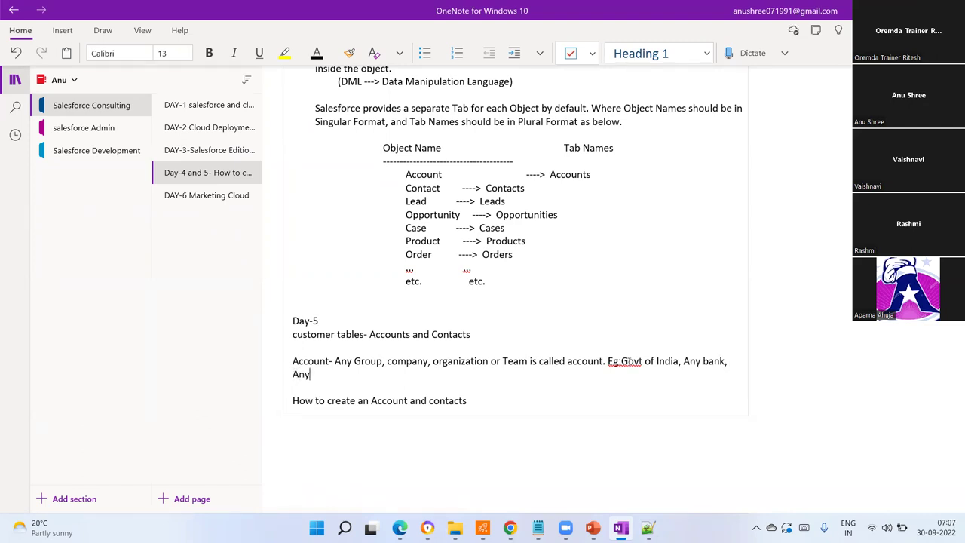
type(" Enterprise")
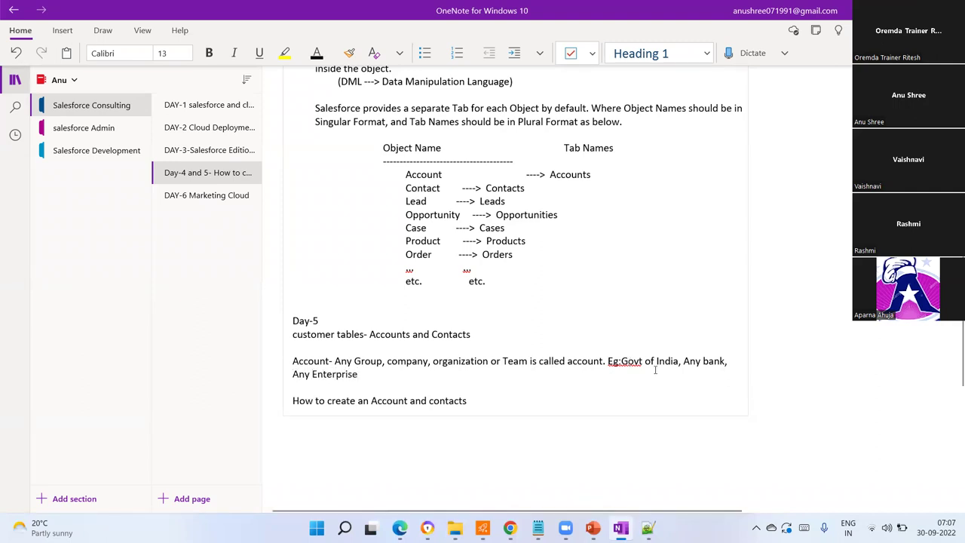
- Replace 'Govt of India' with 'Government' and add 'or Any Team(cricket)'
left_click_drag(679, 361, 621, 361)
type("Govern")
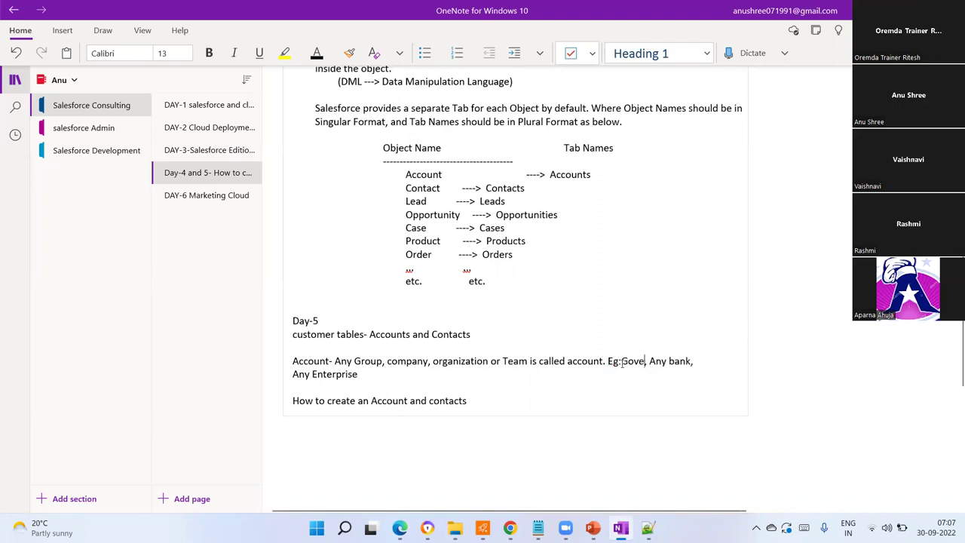
type("ment")
left_click(368, 374)
type("or Any Team")
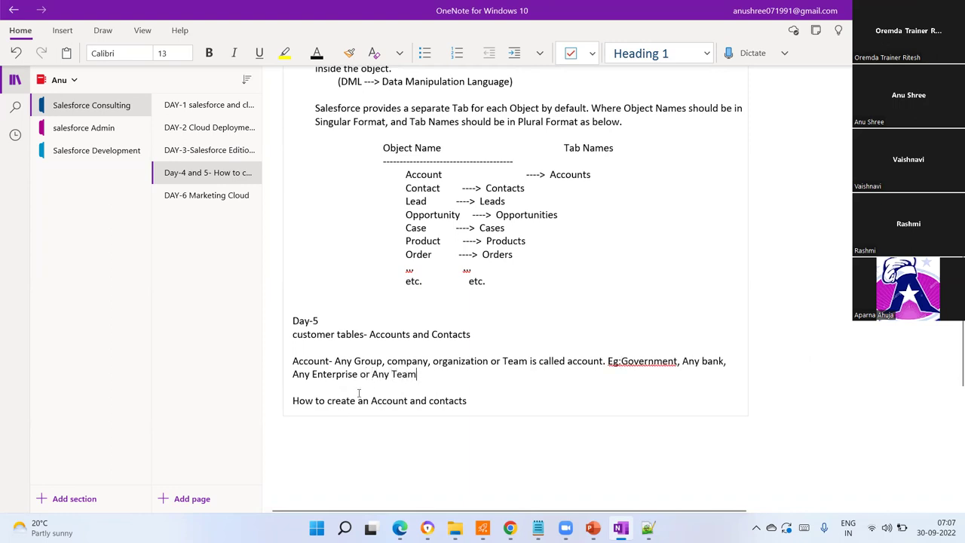
type("(")
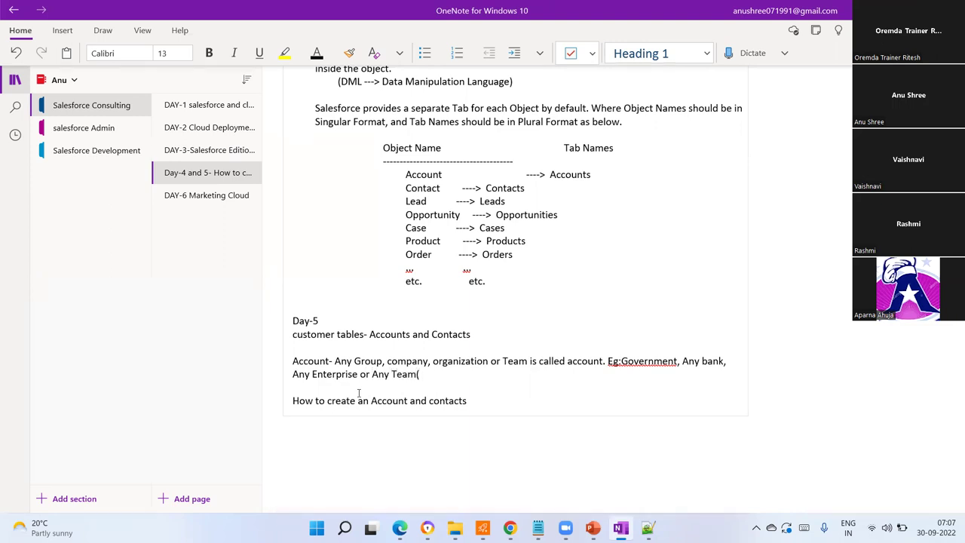
type("cricket)")
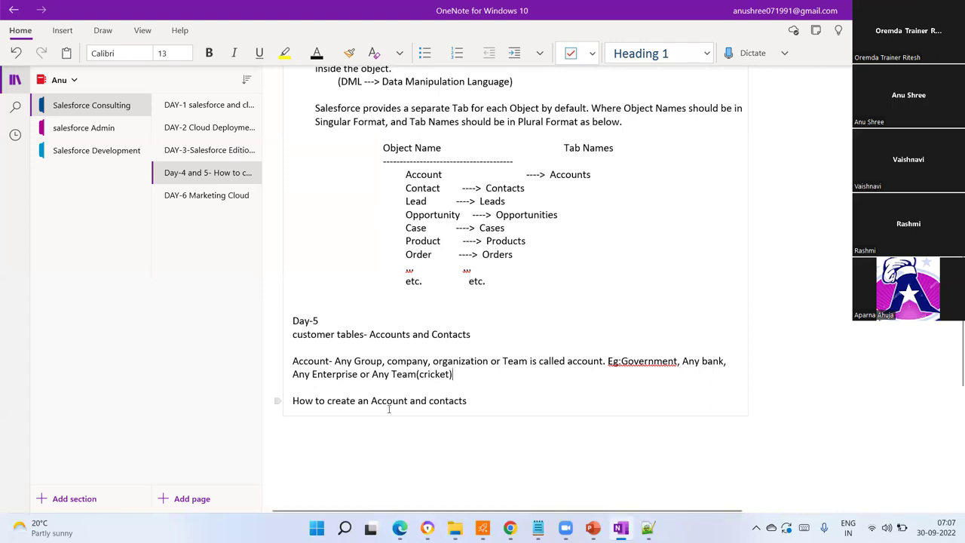
left_click(418, 374)
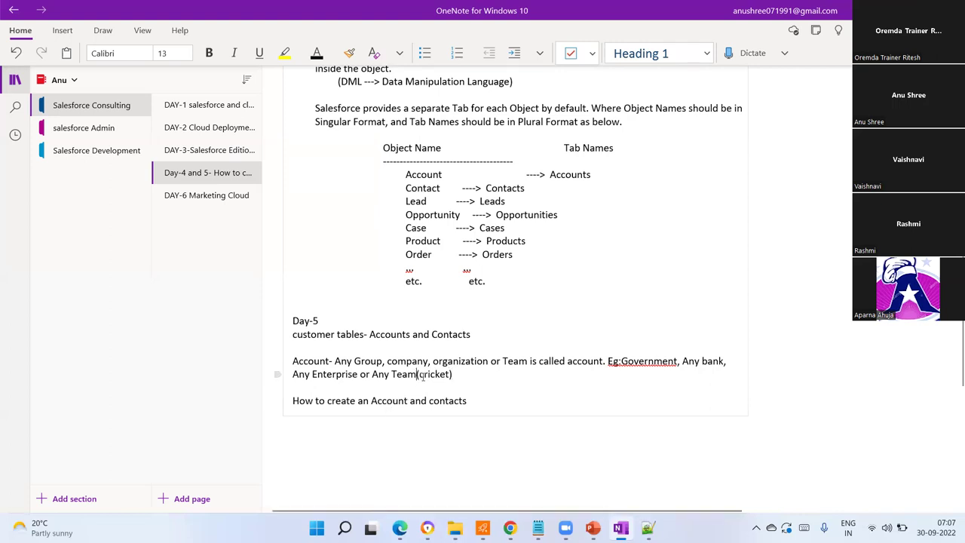
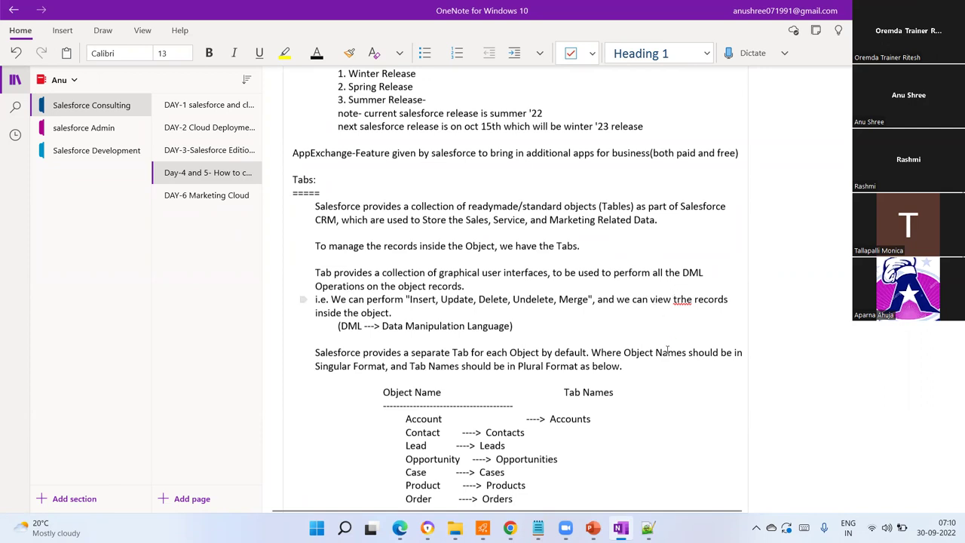
- Switch from the OneNote notes to the Salesforce Sales Home page in Chrome
left_click(509, 528)
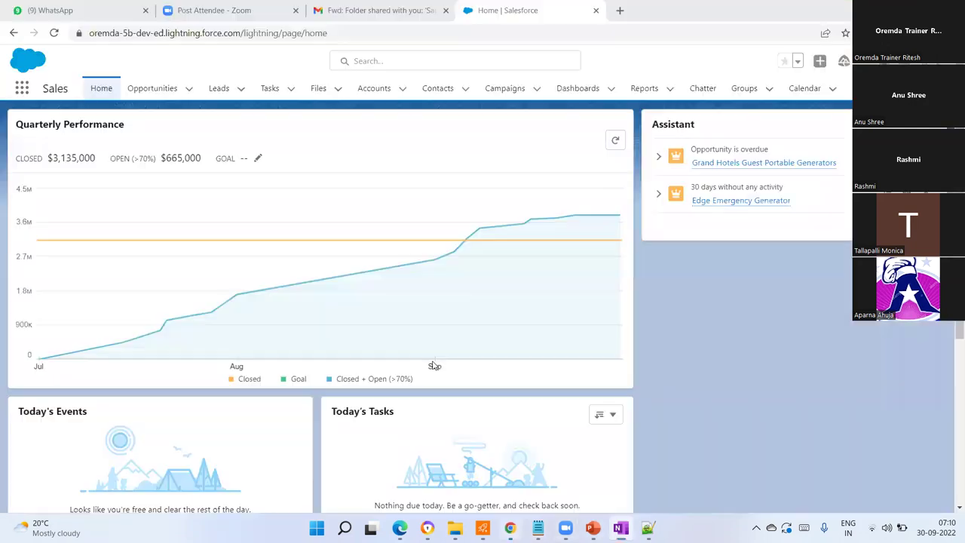
- Open the Accounts tab's Recently Viewed list of 4 accounts and show its list view options
left_click(374, 90)
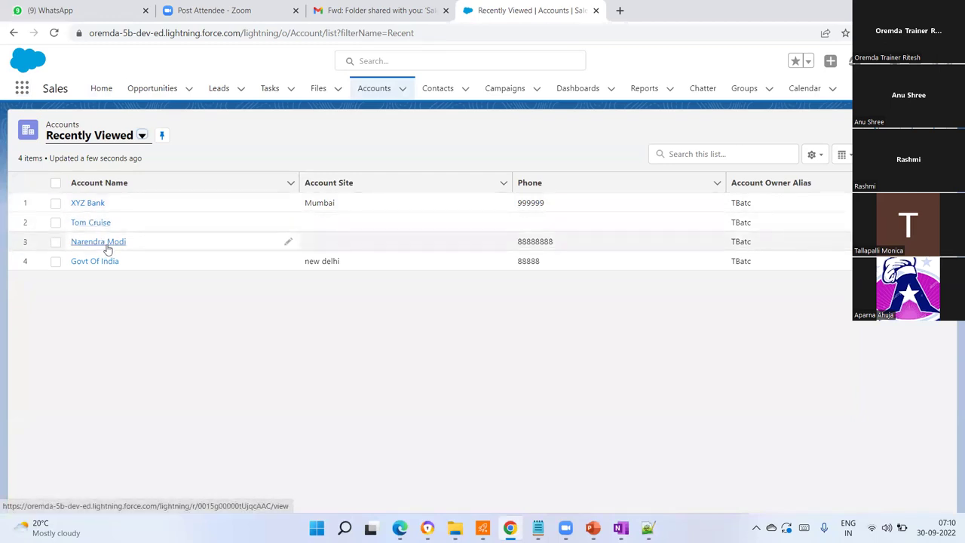
left_click(55, 204)
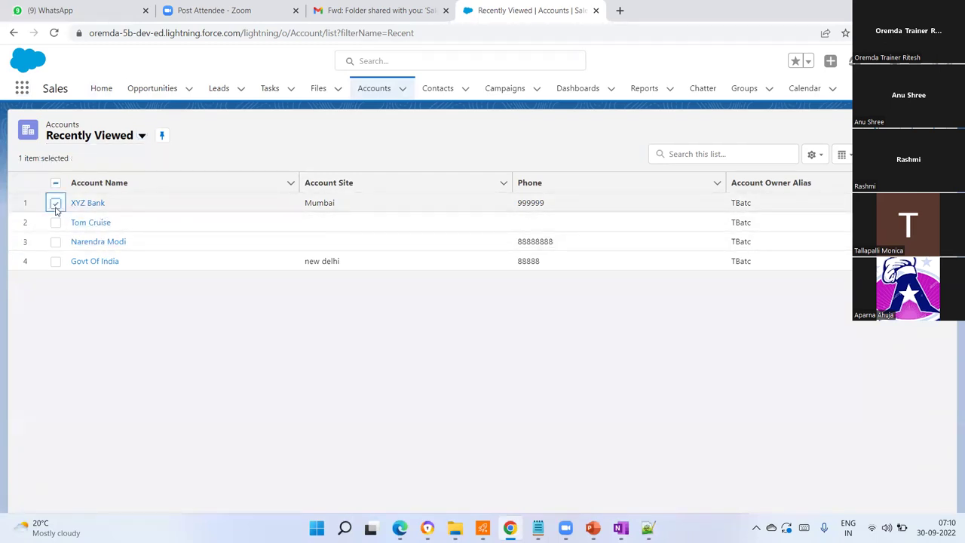
left_click(56, 204)
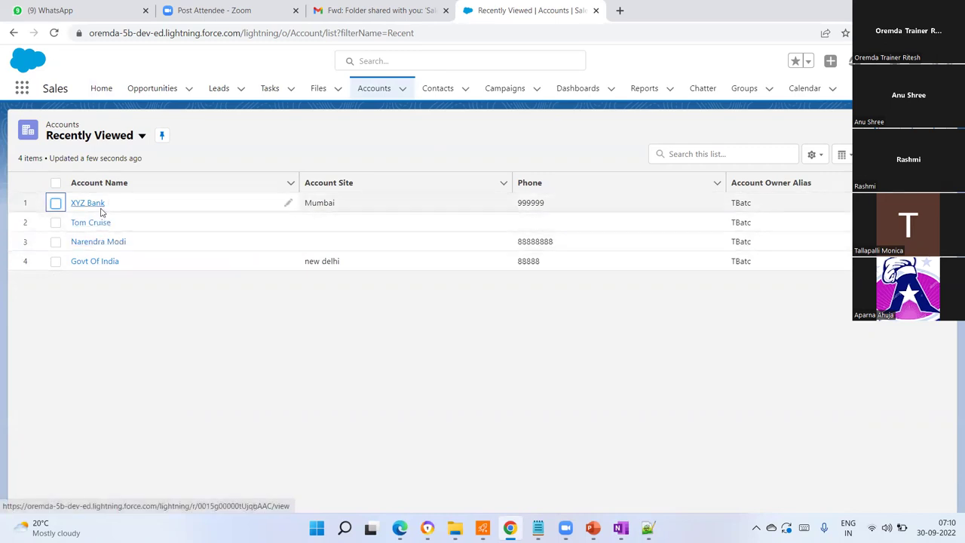
left_click(142, 136)
left_click(224, 377)
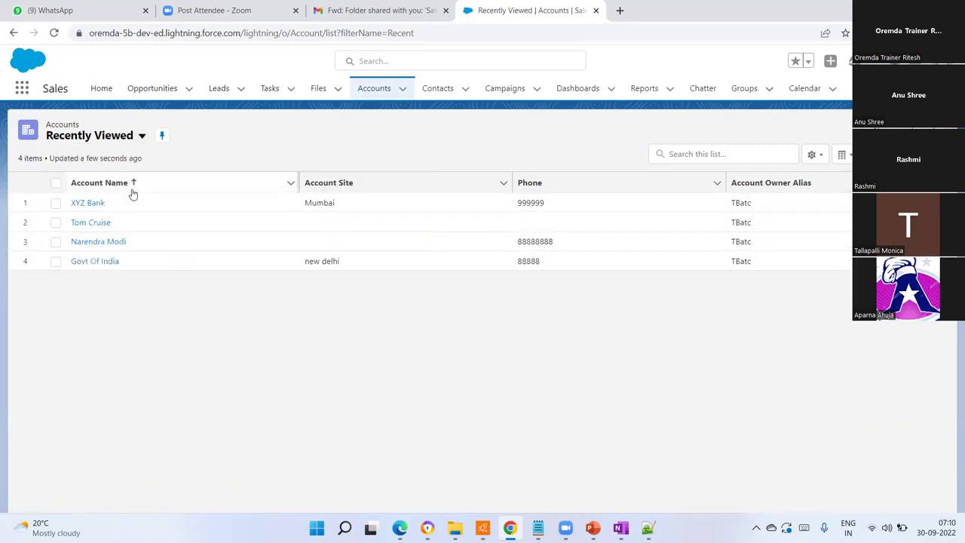
left_click(141, 137)
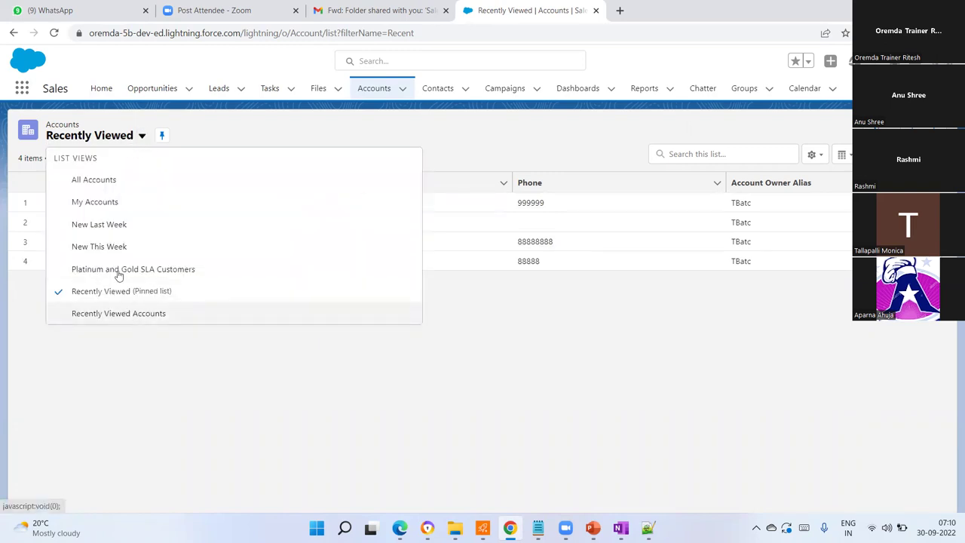
- Switch to the My Accounts view with 16 accounts, then go to the Contacts tab
left_click(95, 202)
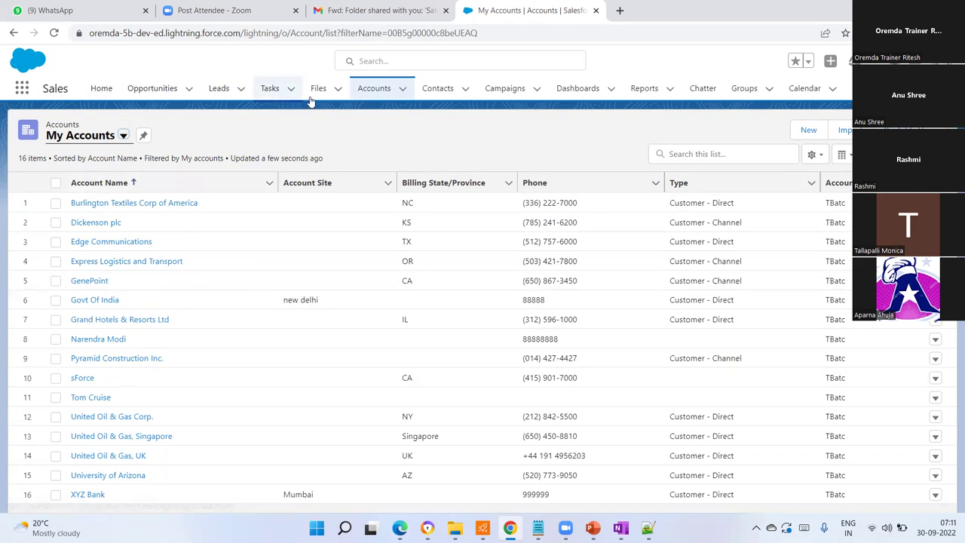
left_click(436, 90)
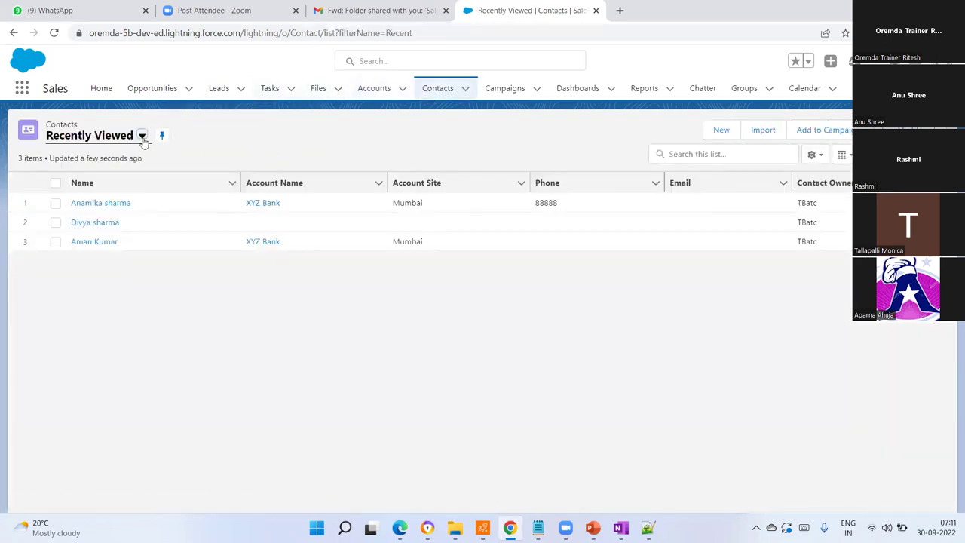
- Scroll through the All Contacts view's 23 contacts, then return to the Accounts list
left_click(141, 136)
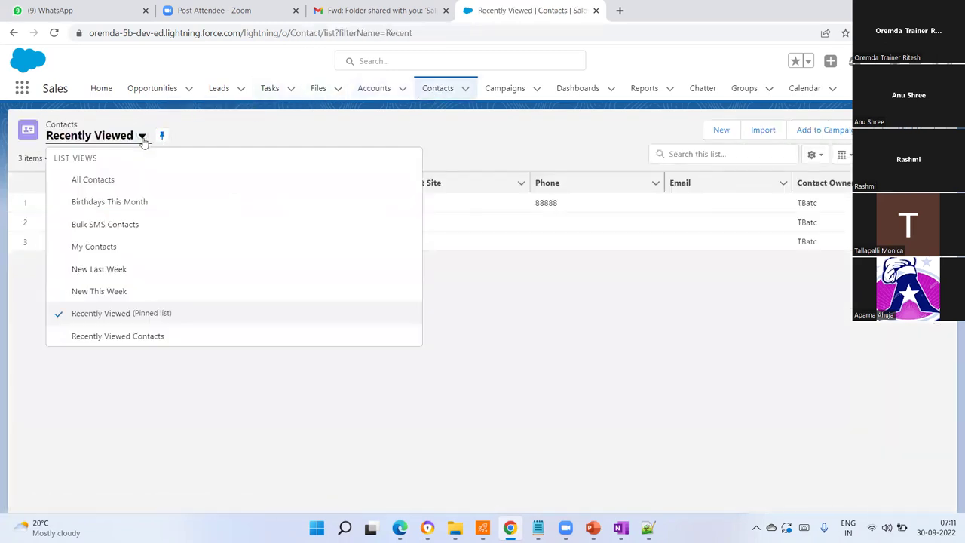
left_click(104, 180)
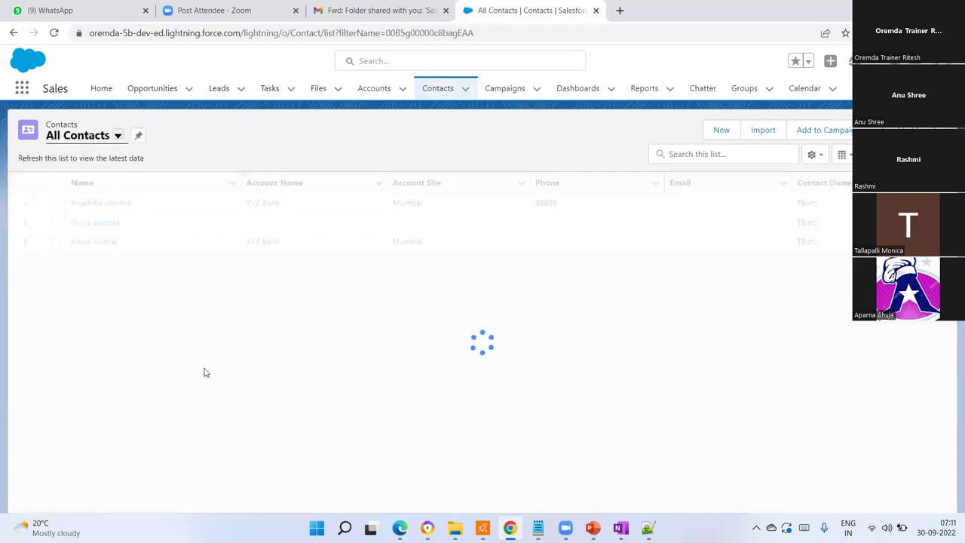
scroll(250, 324, "down", 1)
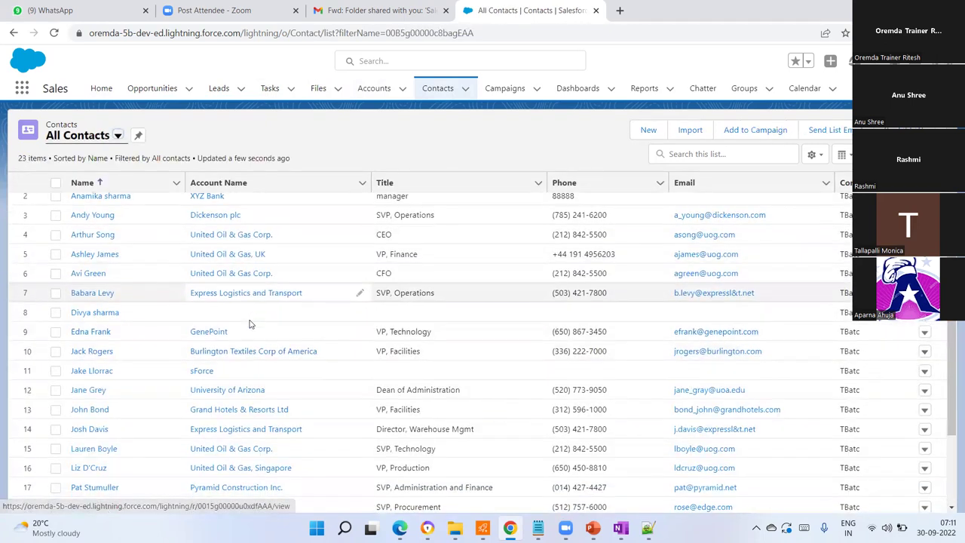
scroll(251, 324, "down", 2)
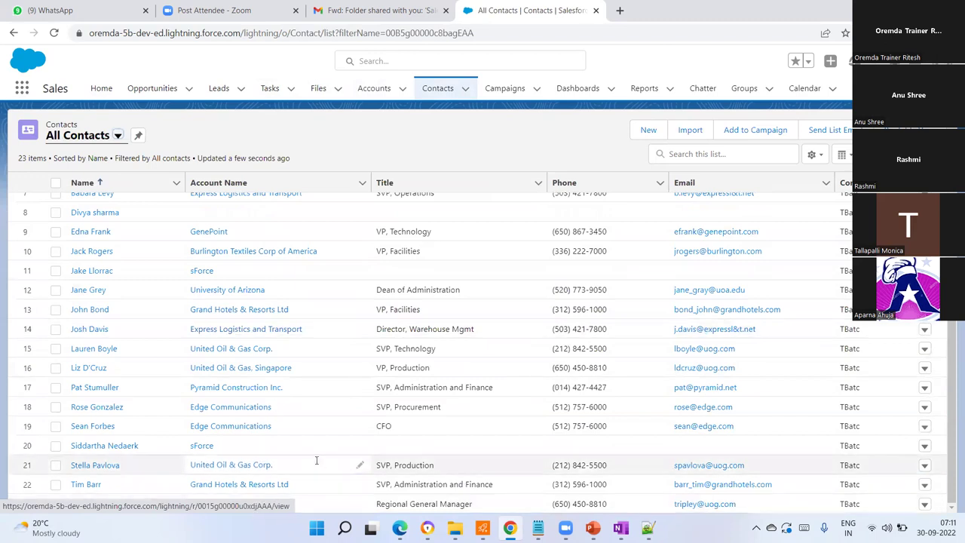
scroll(316, 407, "up", 3)
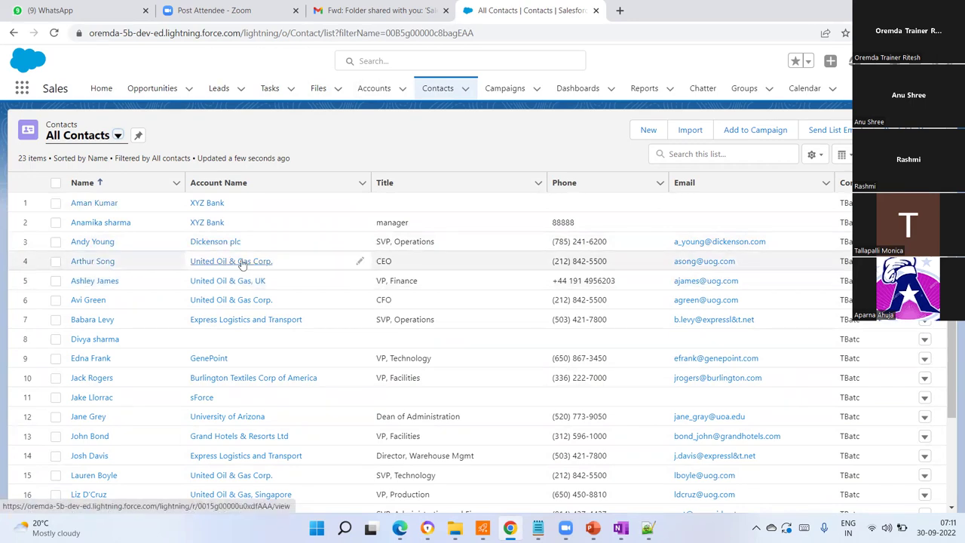
scroll(179, 364, "down", 1)
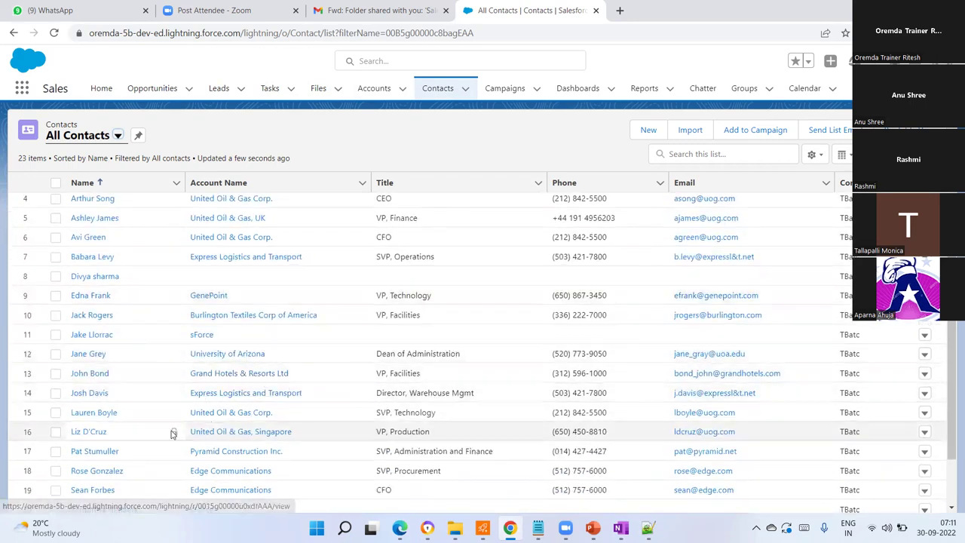
scroll(226, 445, "down", 1)
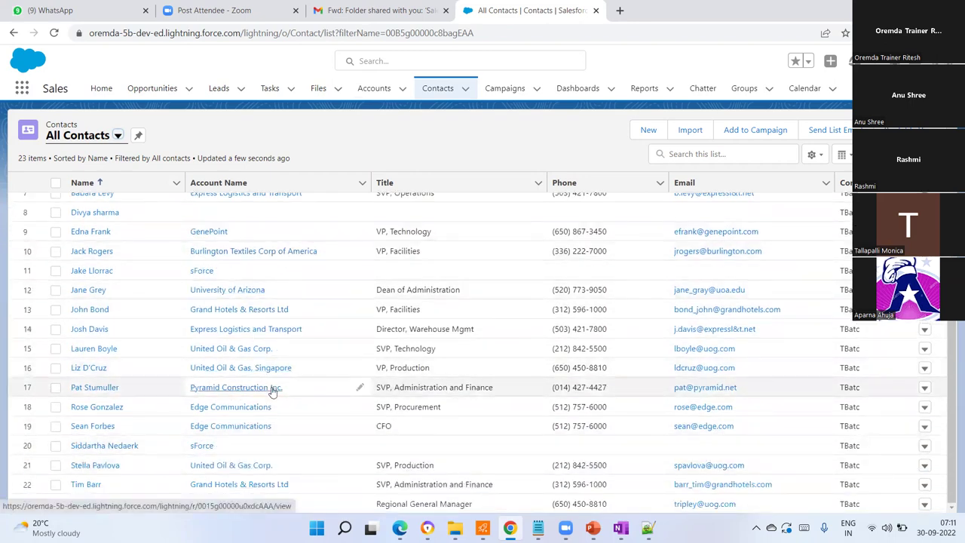
scroll(282, 354, "up", 2)
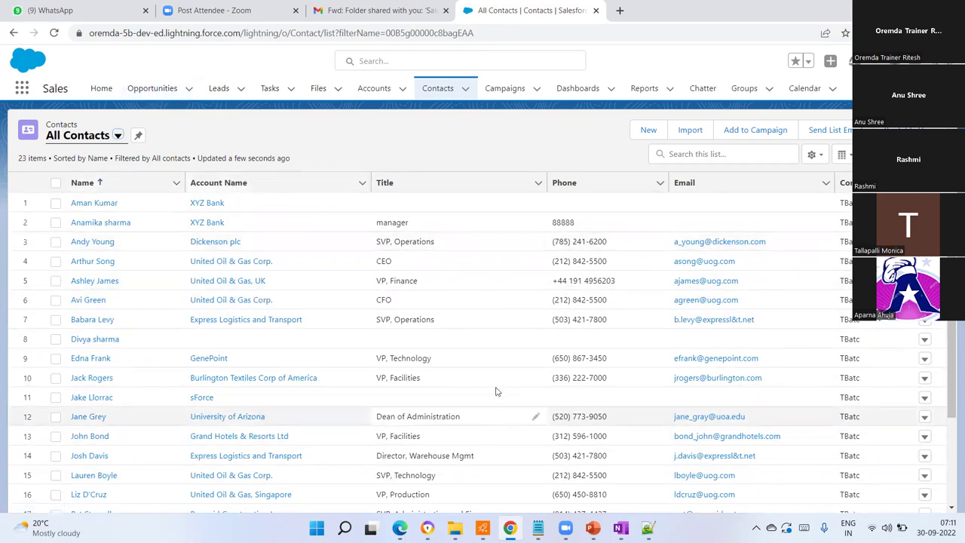
left_click(383, 89)
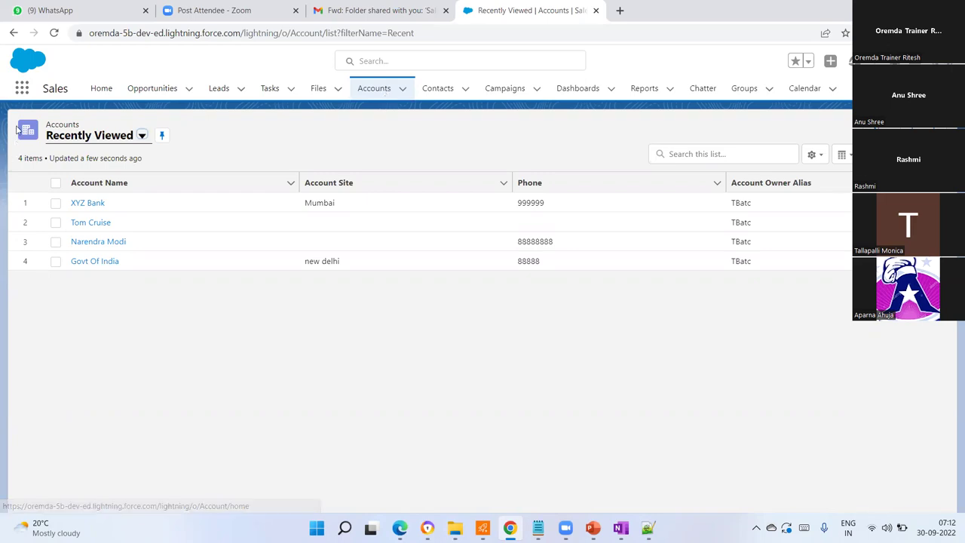
- Switch to the Marketing app from the App Launcher
left_click(24, 90)
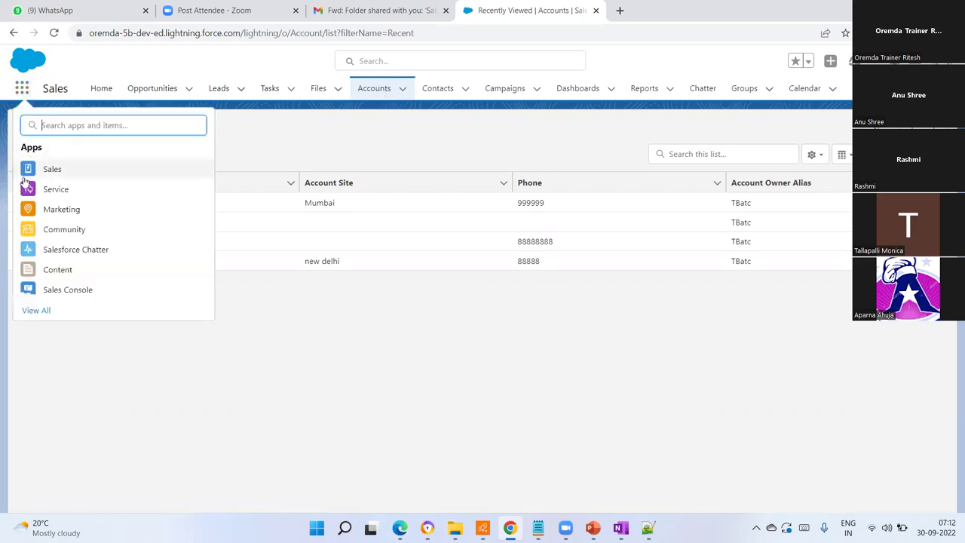
left_click(49, 216)
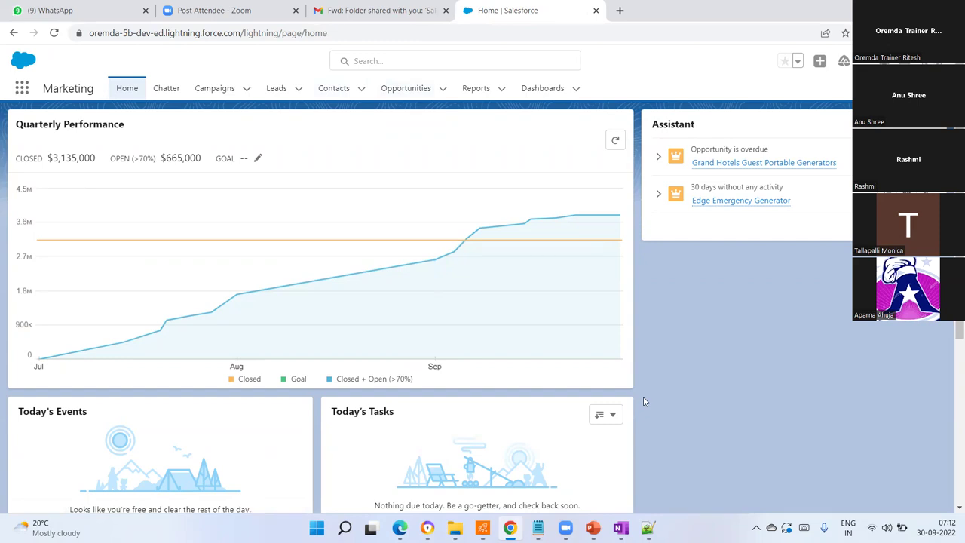
- Switch to the Service app, then bring the OneNote Day-4 and 5 notes forward
mouse_move(607, 329)
left_click(22, 90)
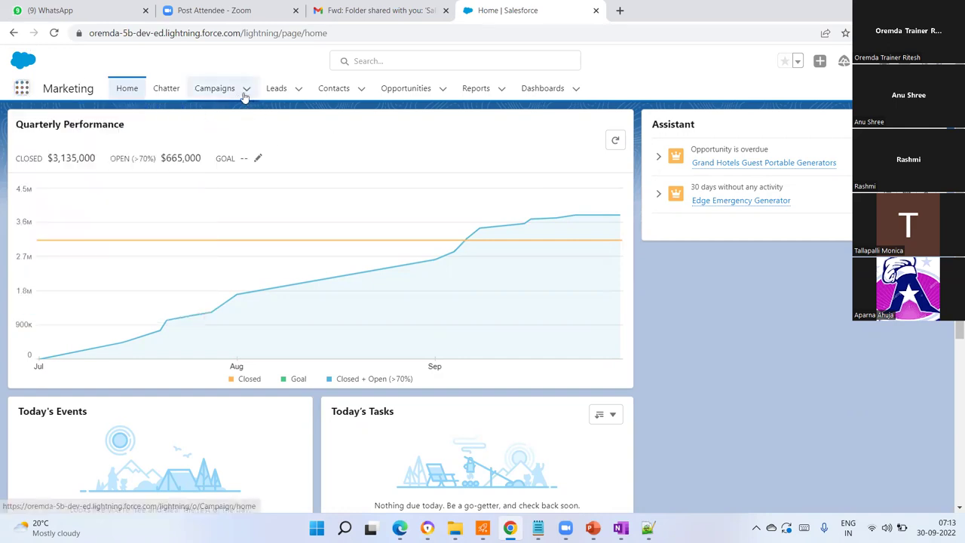
left_click(22, 88)
left_click(50, 192)
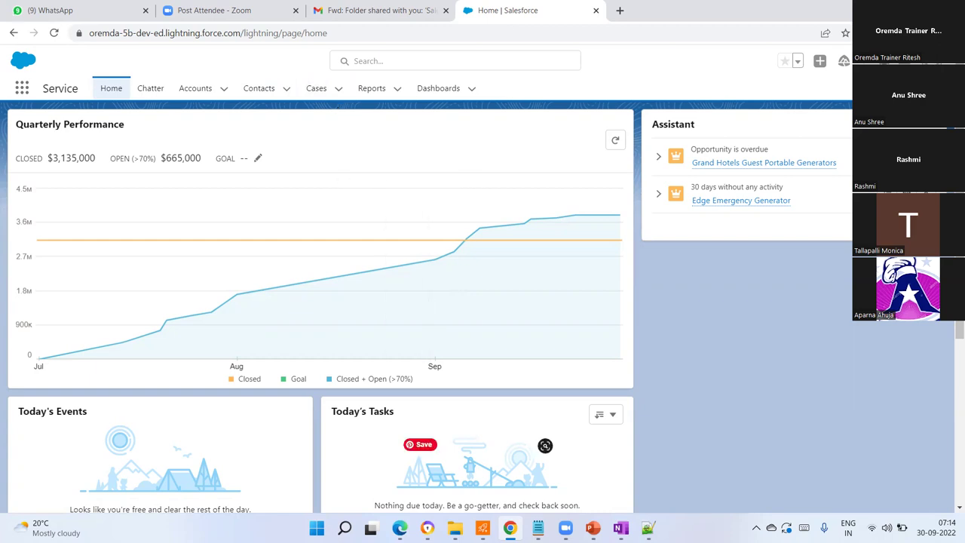
left_click(619, 527)
scroll(433, 279, "down", 3)
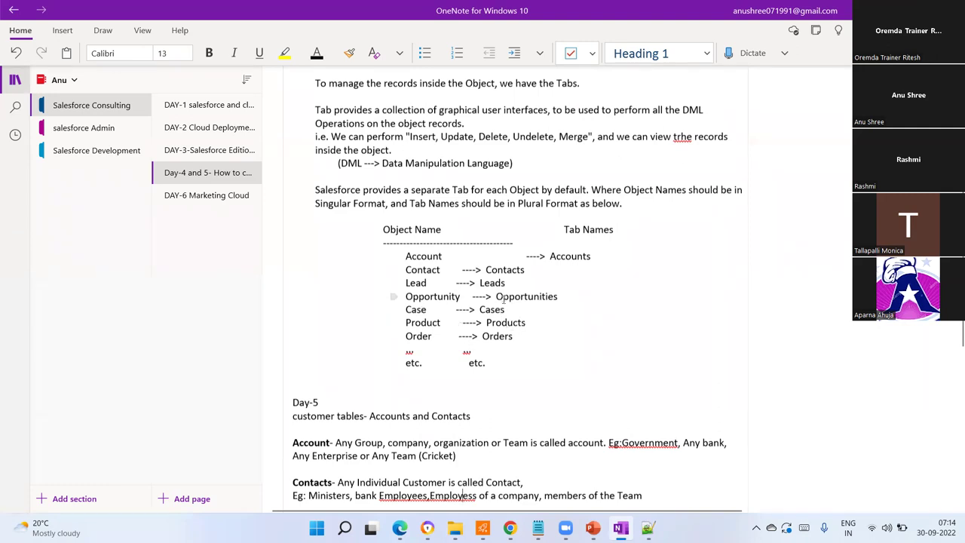
left_click_drag(557, 297, 407, 256)
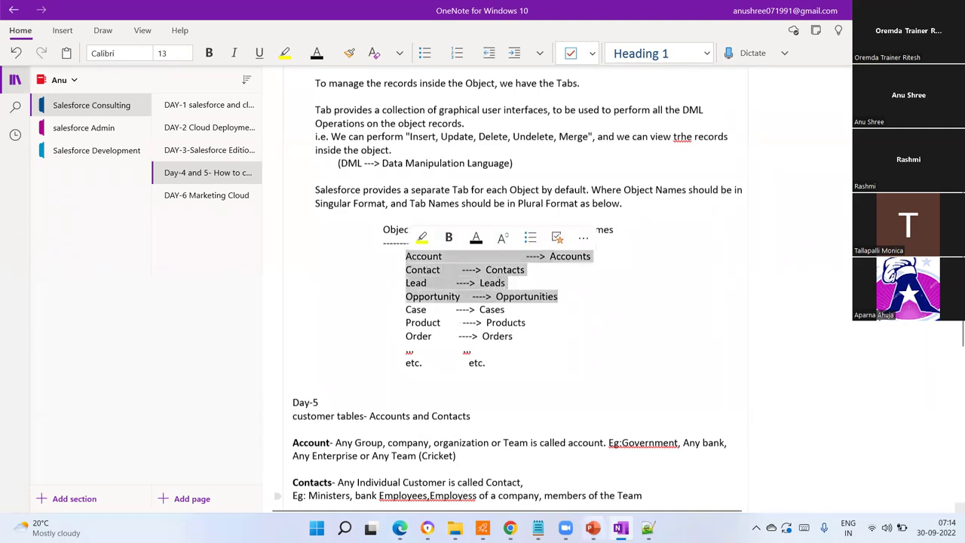
key("alt+Tab")
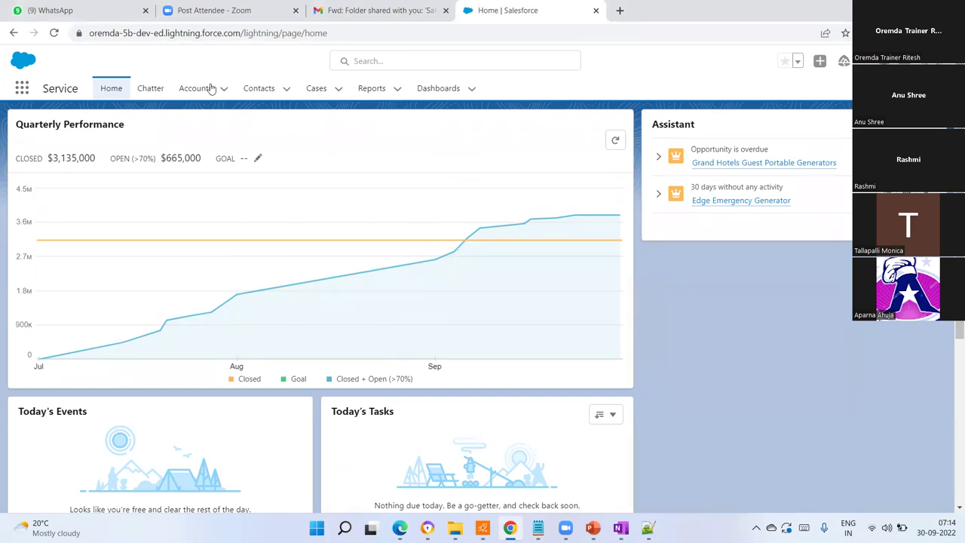
- Open the Service app's Contacts list of 3 contacts, dismiss the pinned-list tip, and browse all apps
left_click(259, 96)
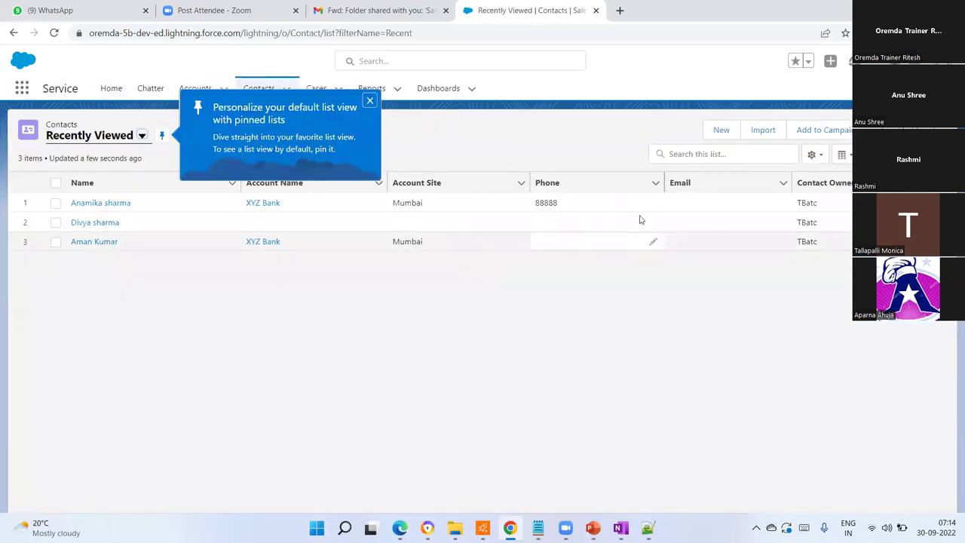
left_click(369, 101)
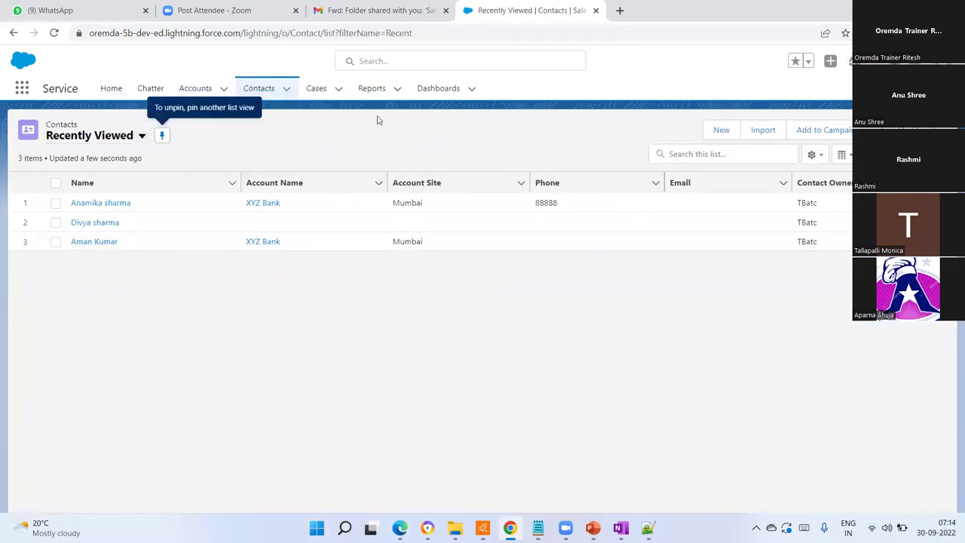
left_click(22, 89)
left_click(48, 317)
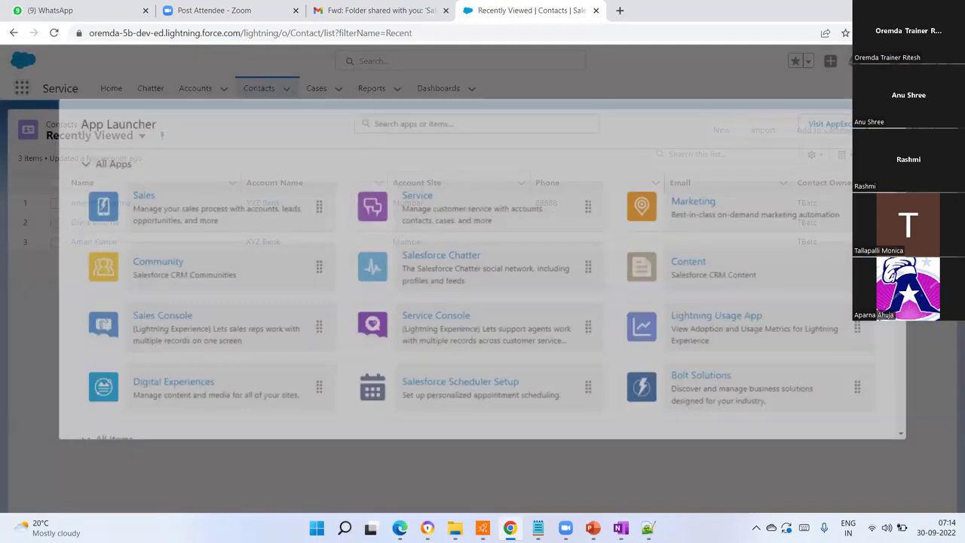
key("Escape")
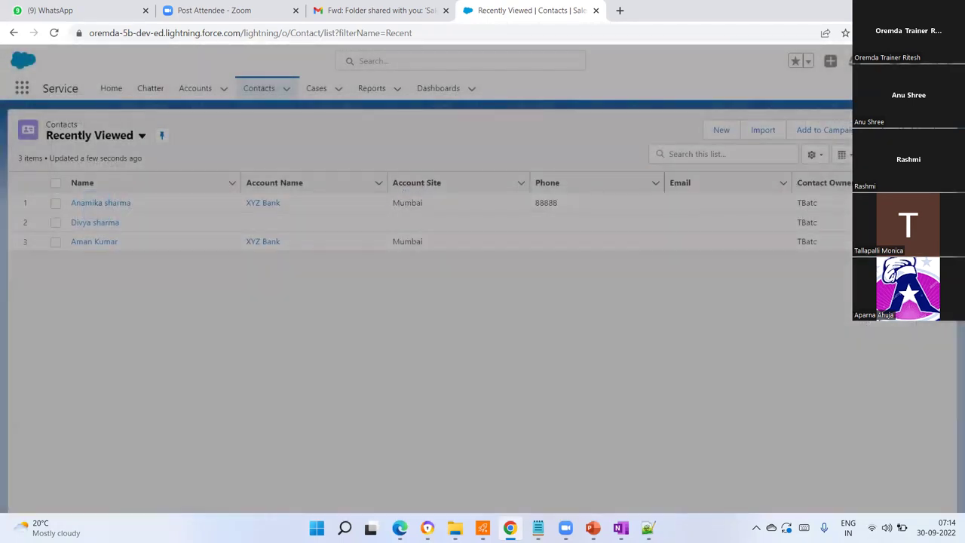
left_click(897, 61)
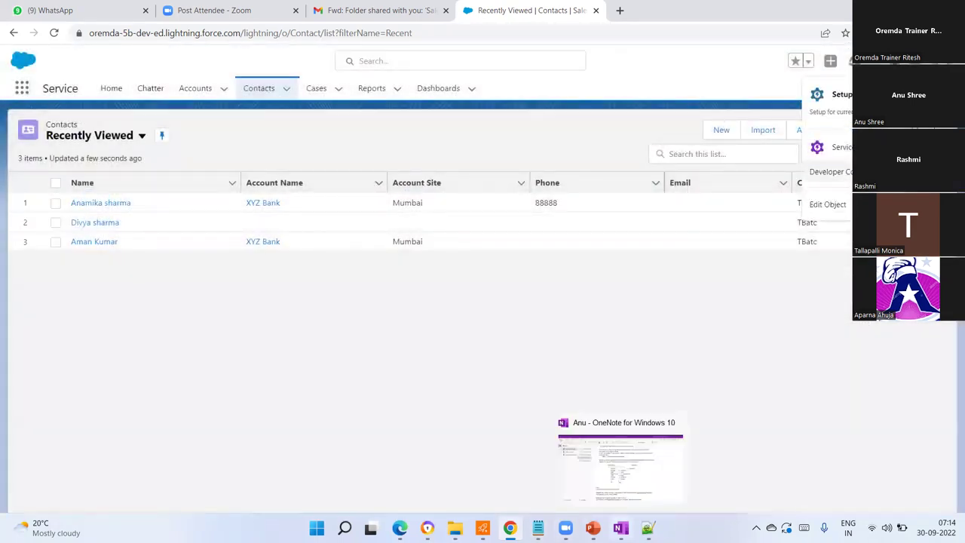
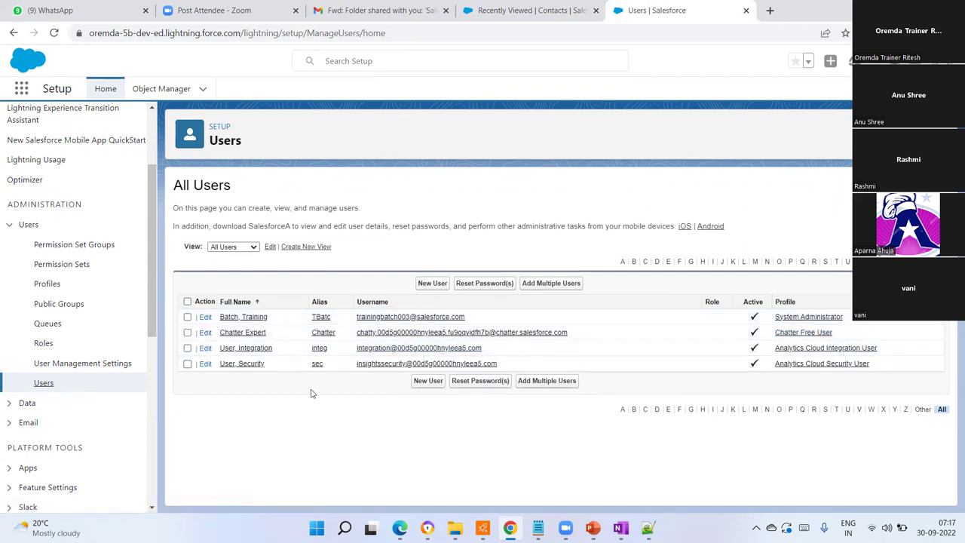
left_click(435, 284)
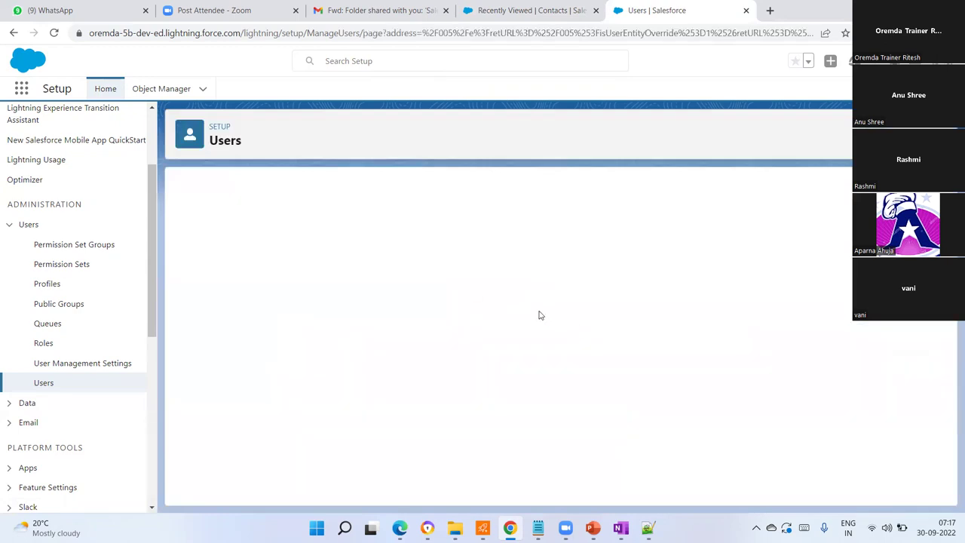
left_click(43, 384)
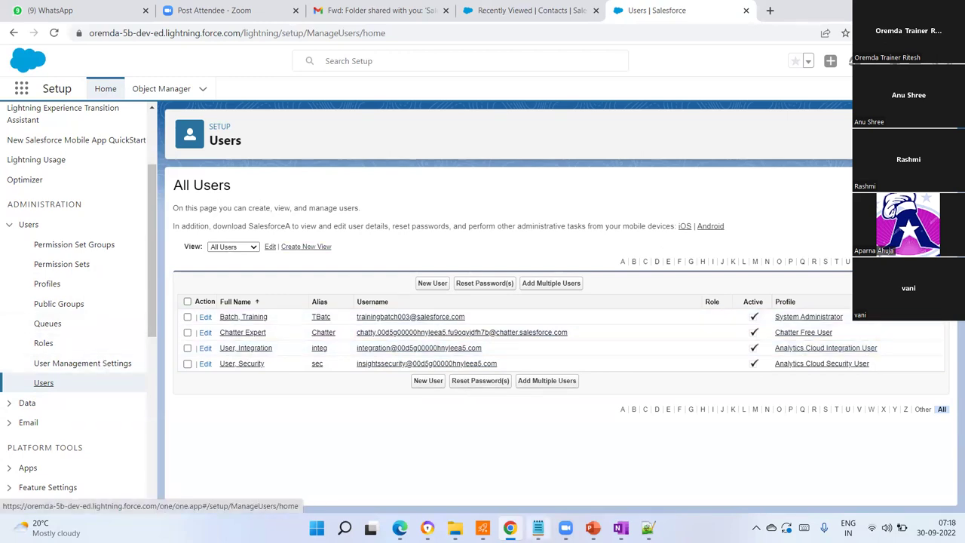
mouse_move(619, 528)
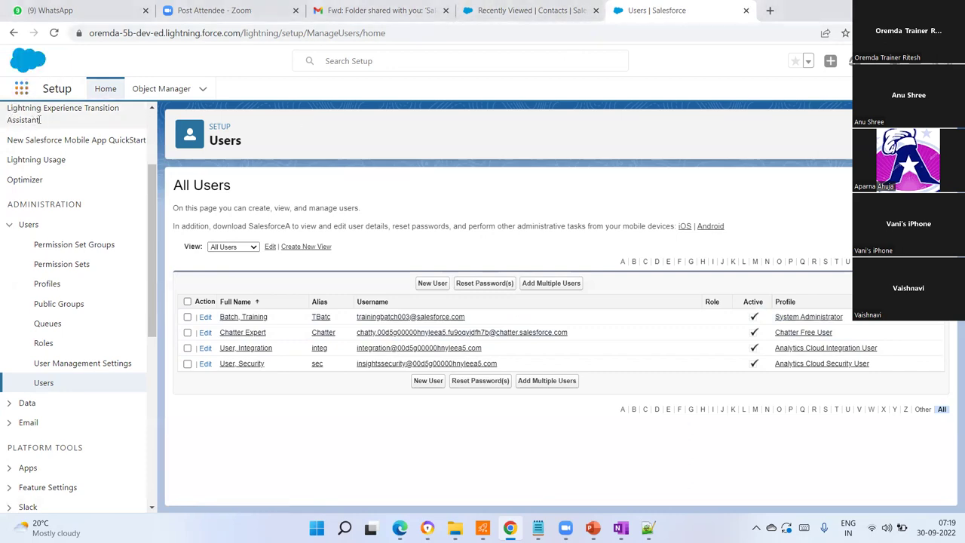
left_click(21, 88)
- Switch to the Sales app, then view its recently viewed Accounts and Contacts lists
left_click(73, 171)
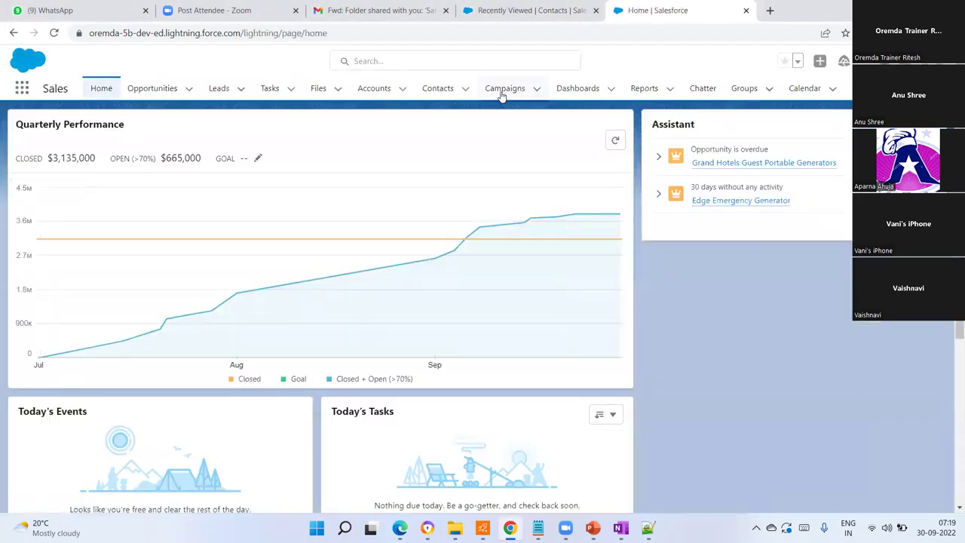
left_click(377, 89)
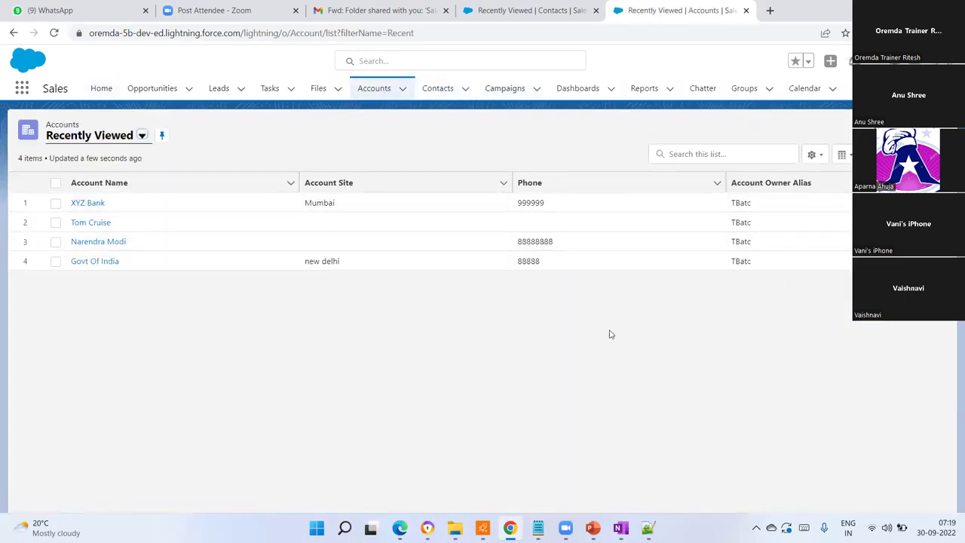
left_click(445, 91)
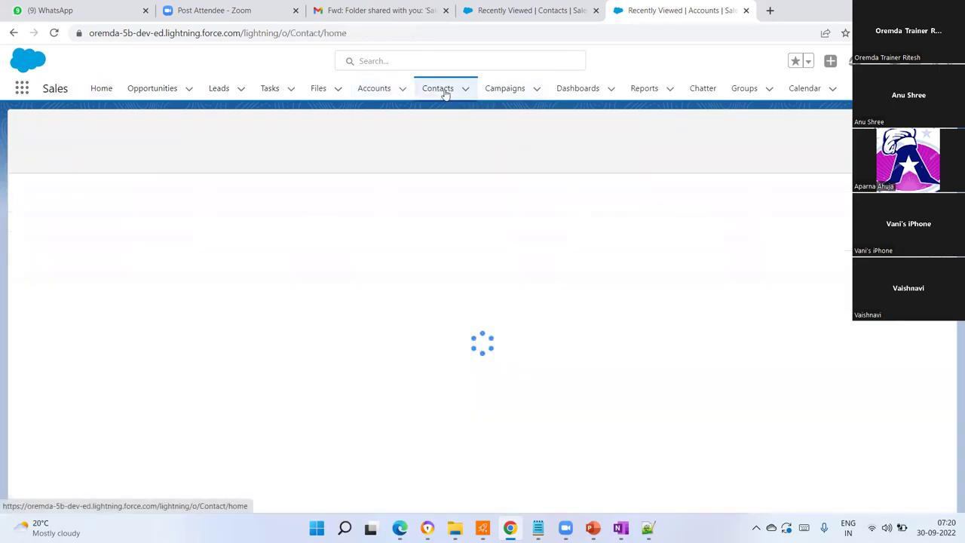